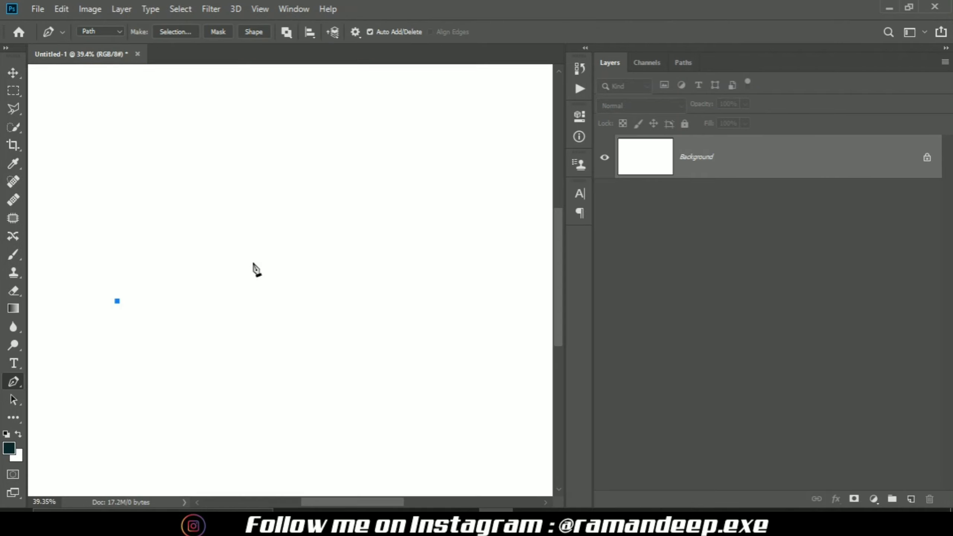
- Draw an open Pen path with three straight segments rising across the canvas and a curved segment turning back below them
click(253, 246)
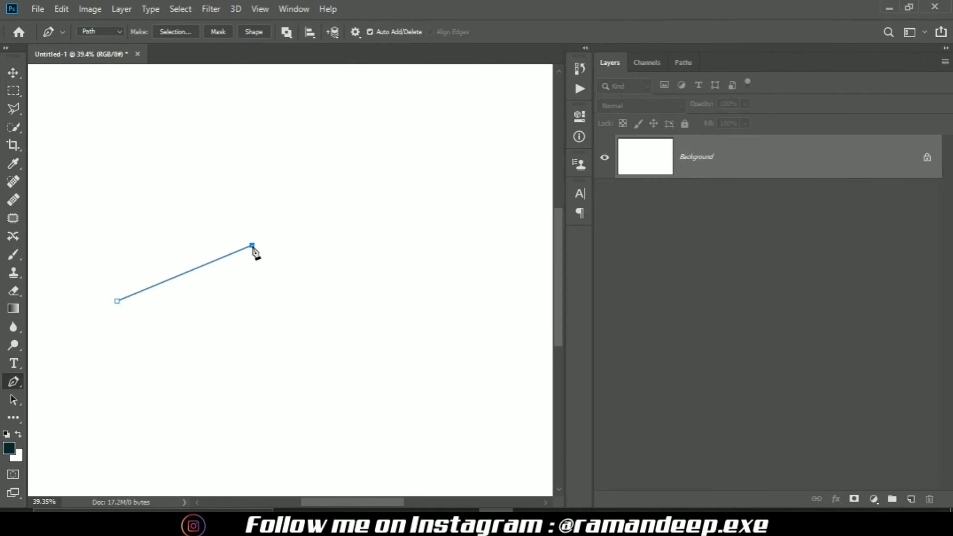
click(384, 236)
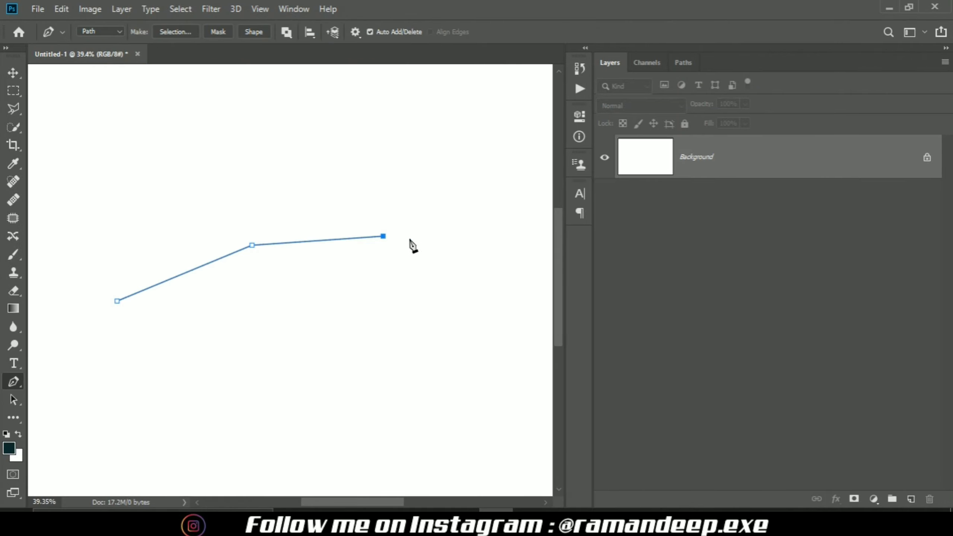
click(485, 183)
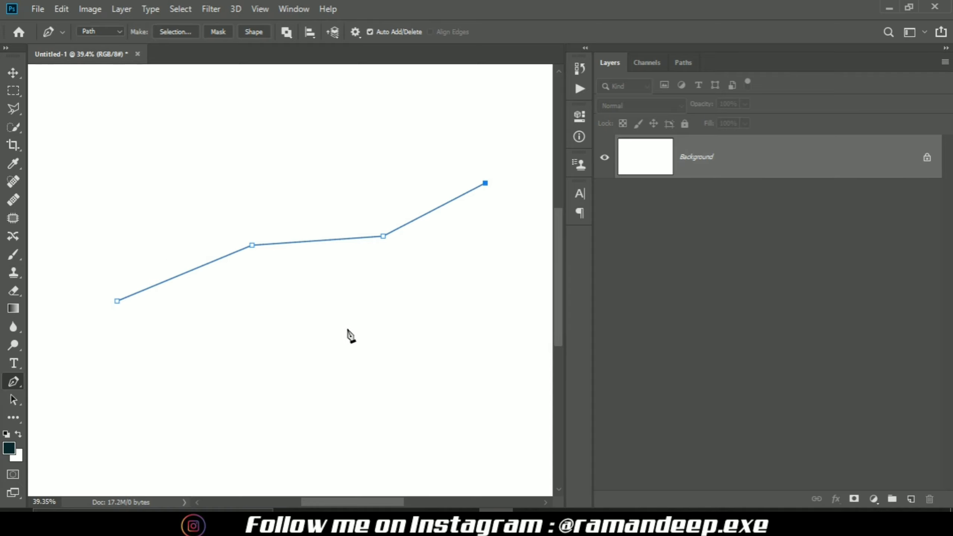
drag(343, 334, 198, 338)
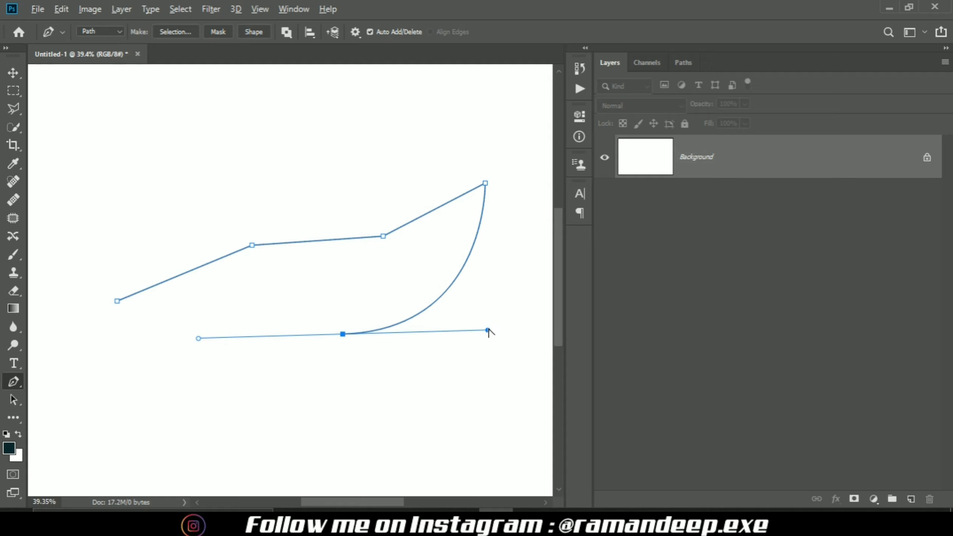
drag(488, 331, 459, 331)
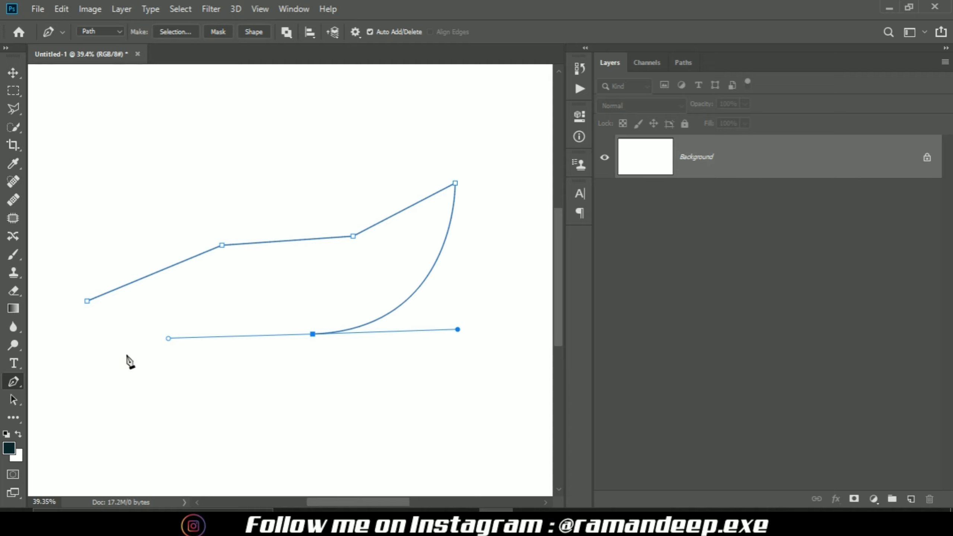
- Remove the outgoing handle from the curve's end point, add a straight segment and close the path at its starting point
click(142, 444)
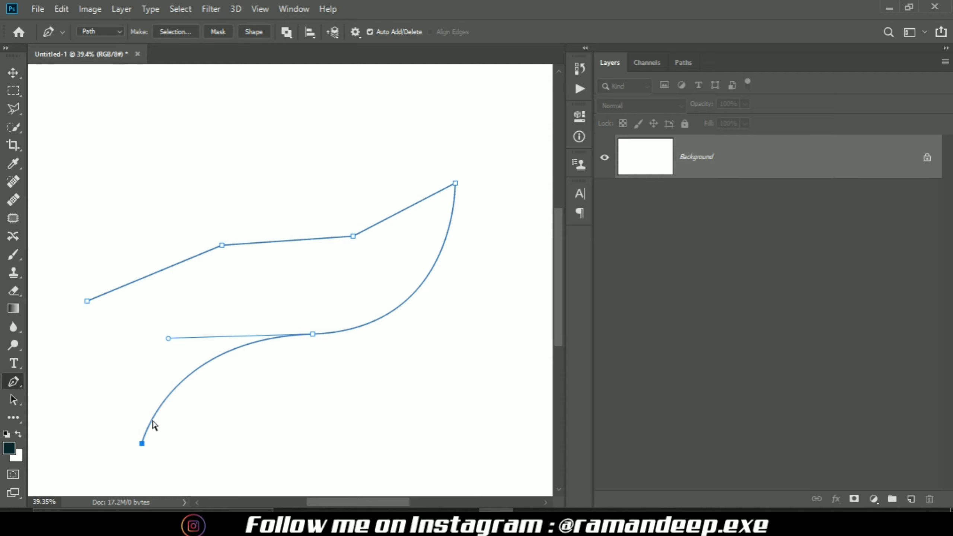
key(ctrl+z)
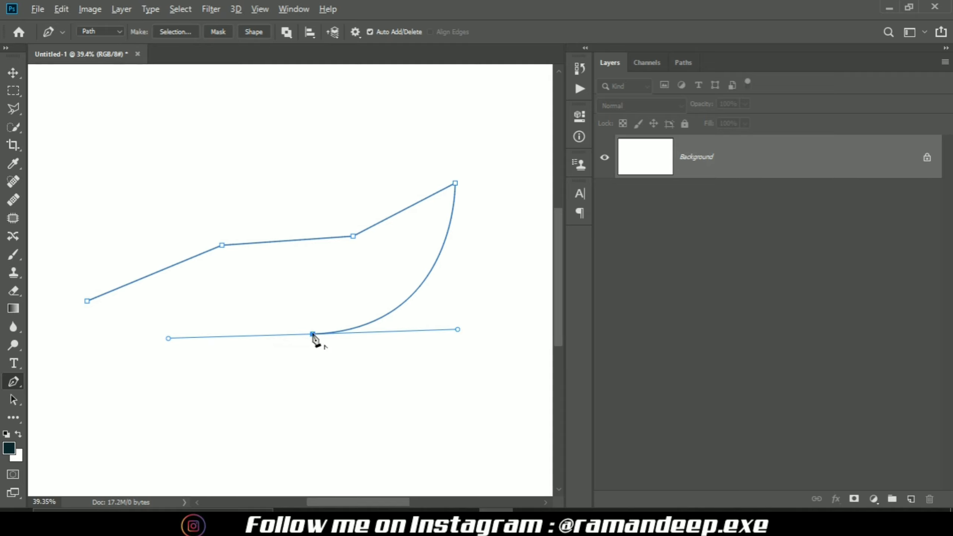
alt+click(313, 334)
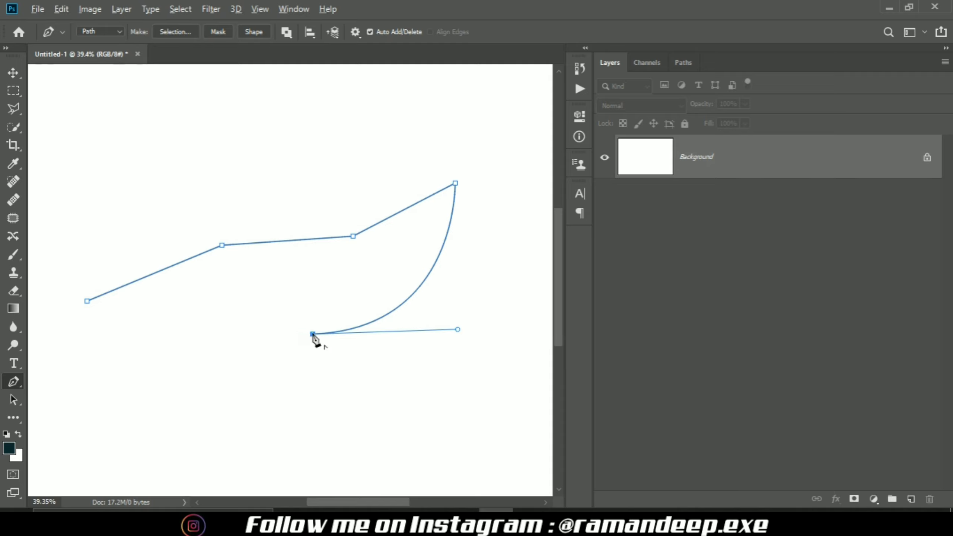
click(146, 412)
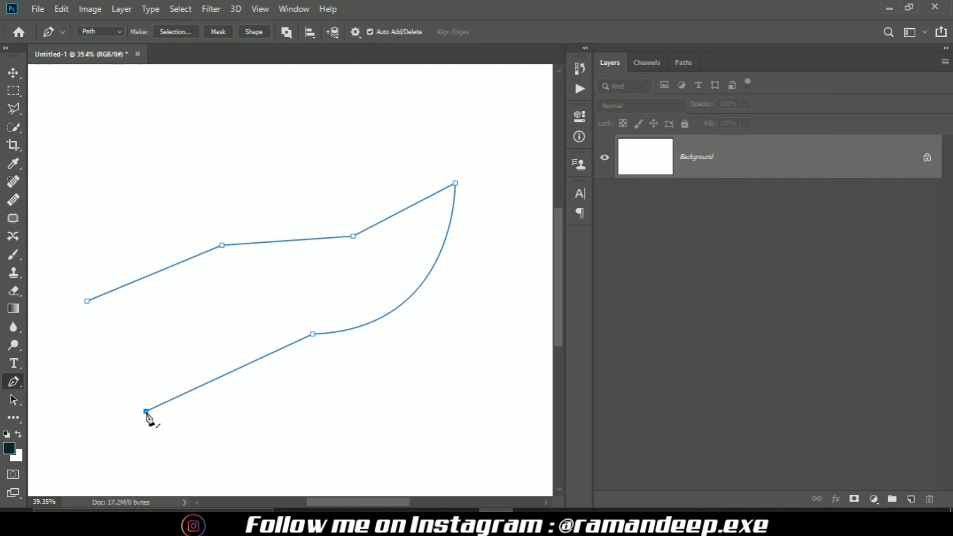
click(87, 301)
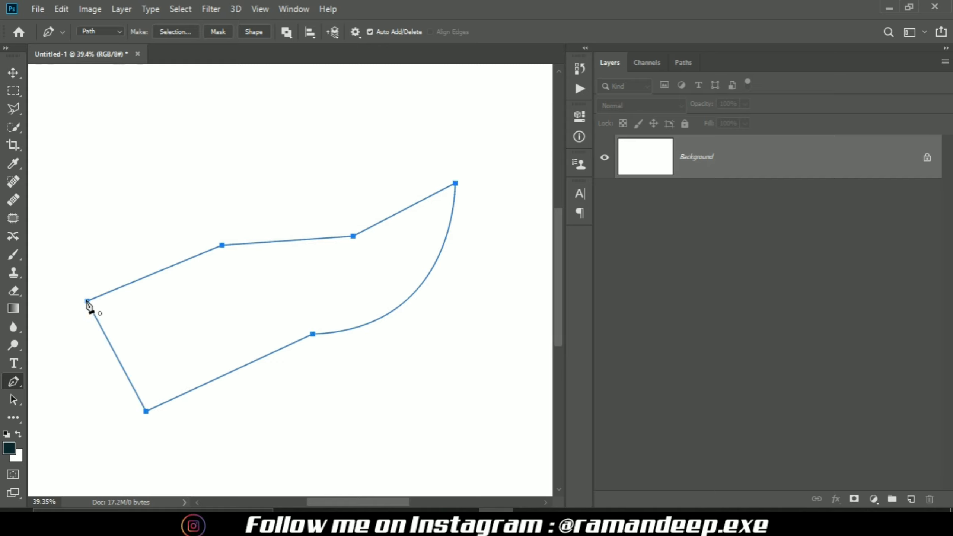
- Convert the closed path into a new anti-aliased selection with a 0-pixel feather radius
right_click(280, 266)
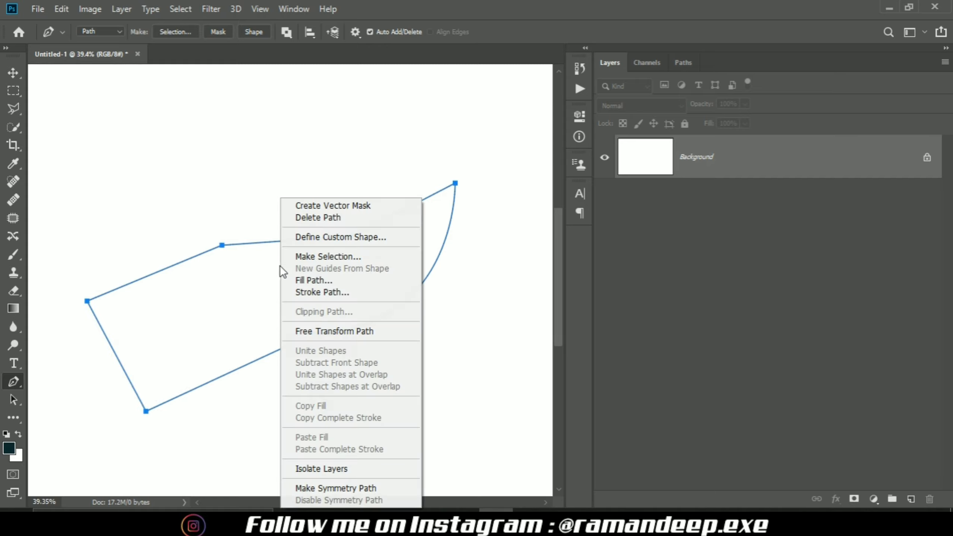
click(296, 257)
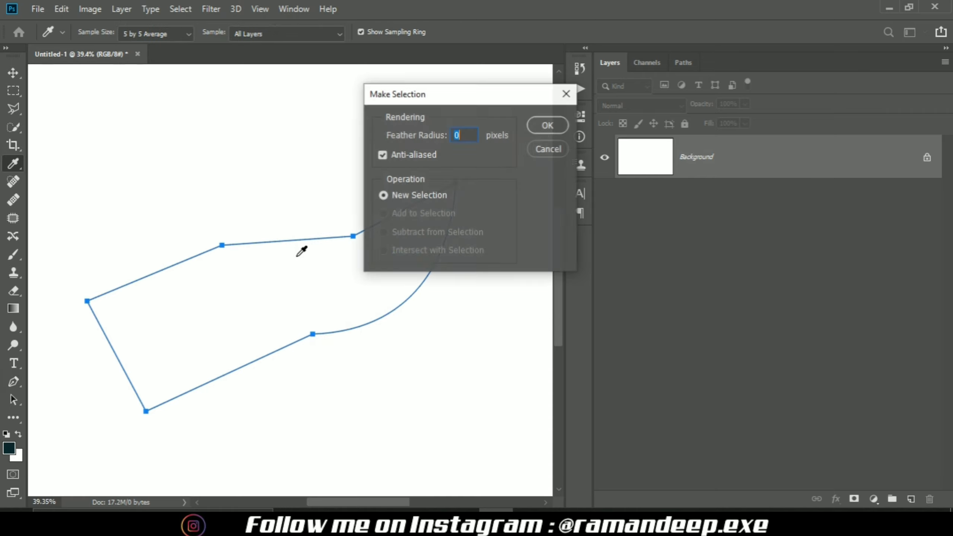
click(540, 130)
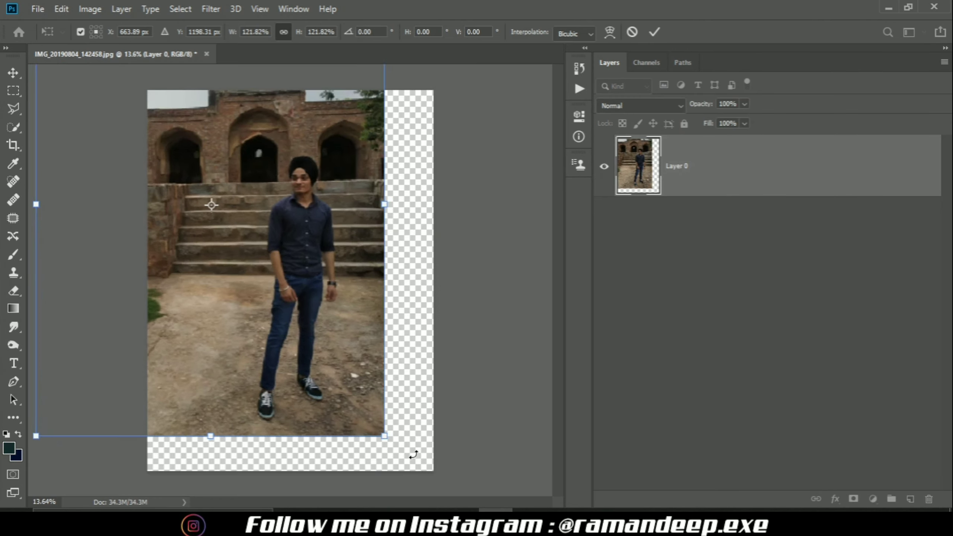
- Rotate the photo layer to -3.49°, shift it slightly down and to the left, and apply the transform
drag(414, 451, 424, 444)
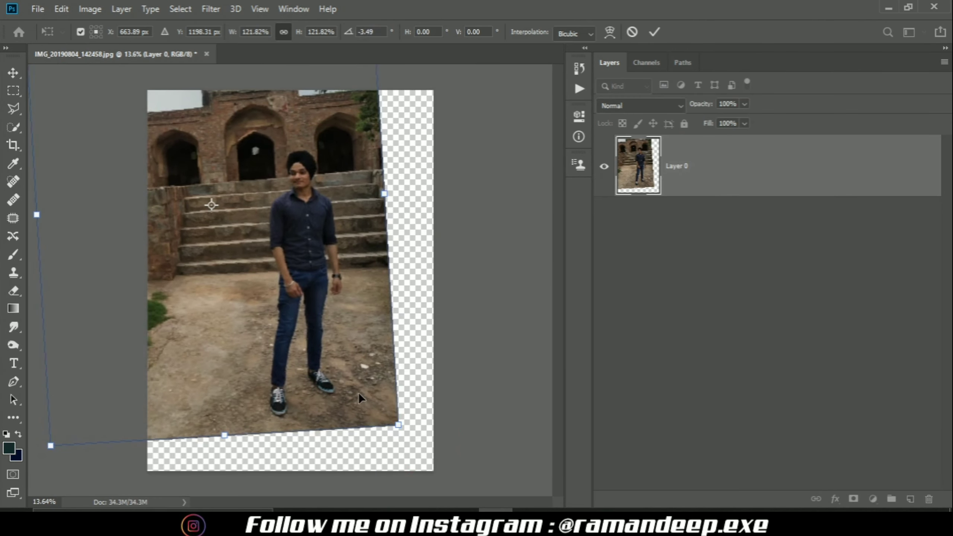
drag(359, 393, 351, 403)
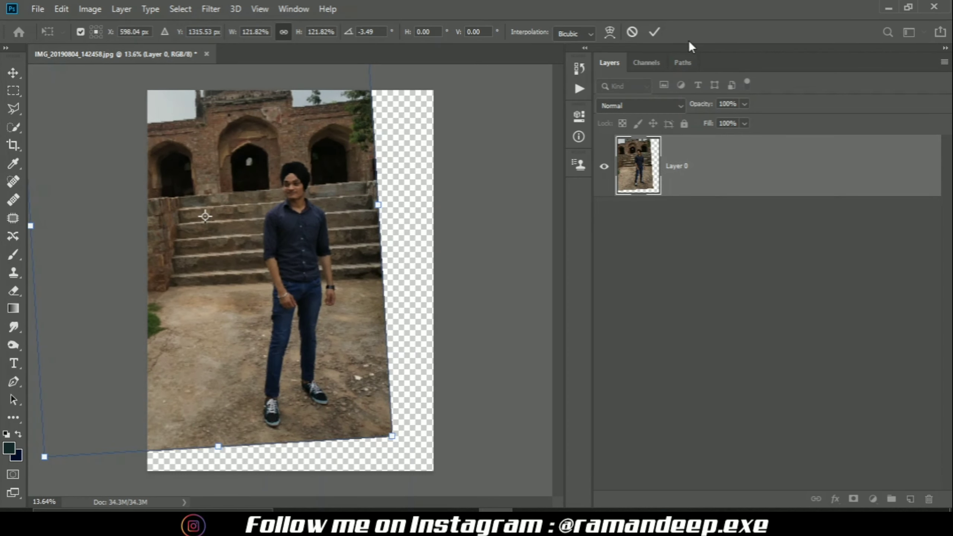
click(654, 32)
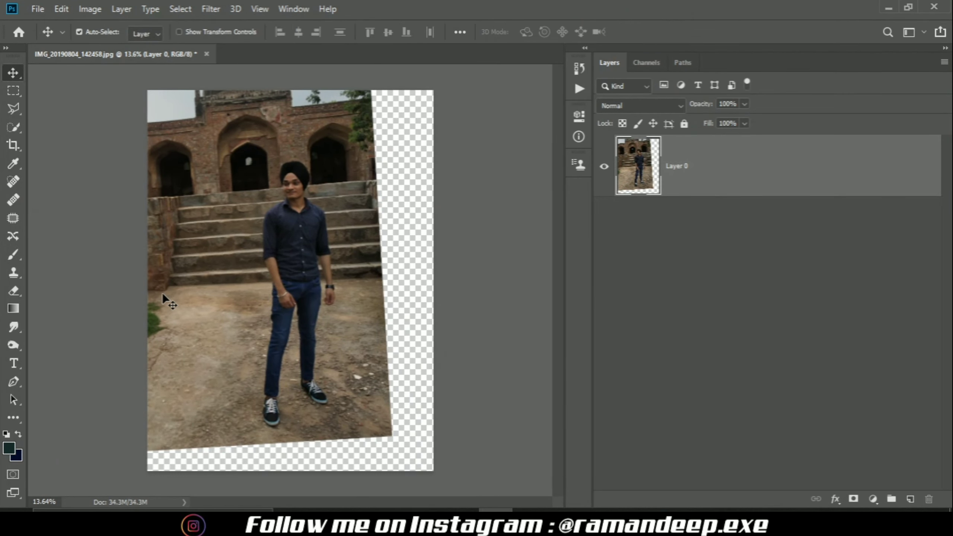
- Start a Pen path at the collar tip and trace the jaw and cheek up to a corner point at the turban's edge
scroll(256, 195, up, 5)
scroll(263, 201, up, 2)
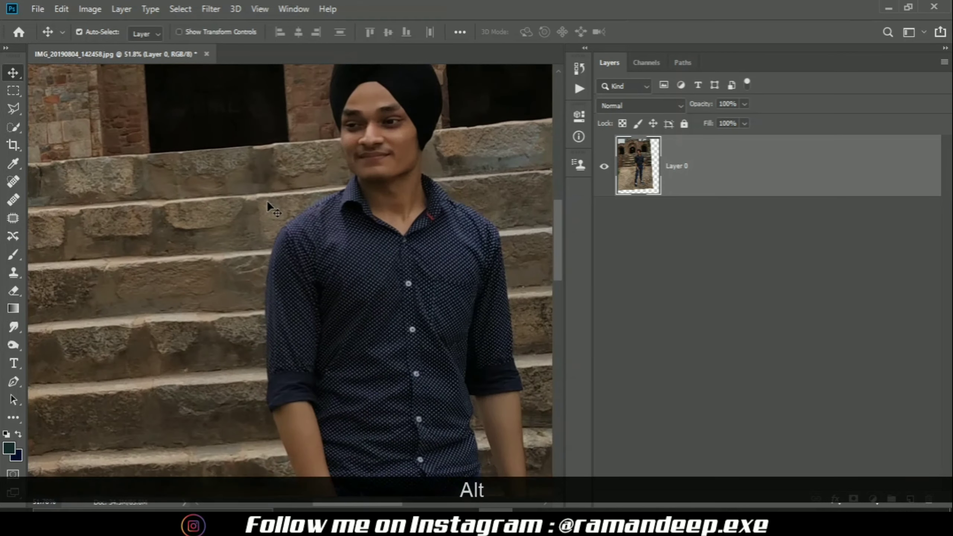
click(9, 382)
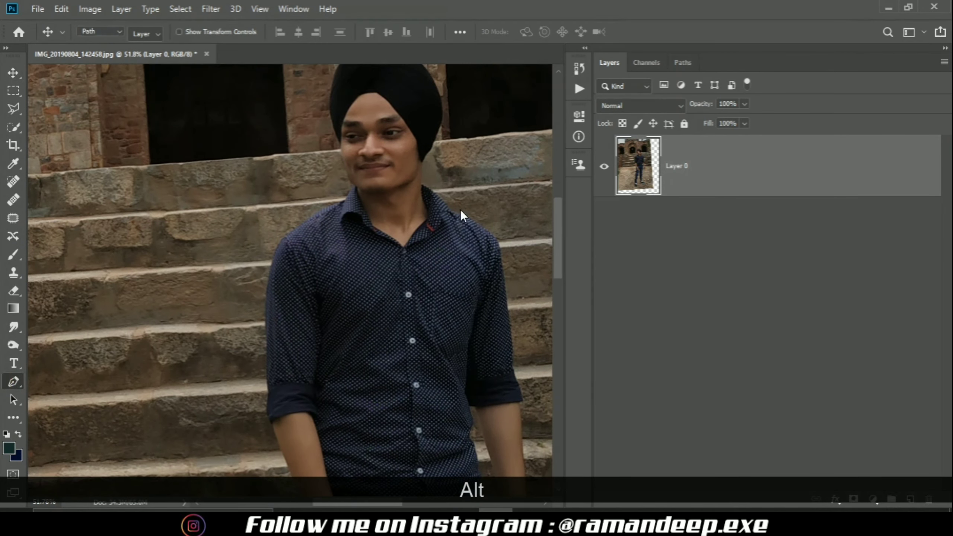
scroll(340, 181, up, 7)
scroll(248, 167, up, 3)
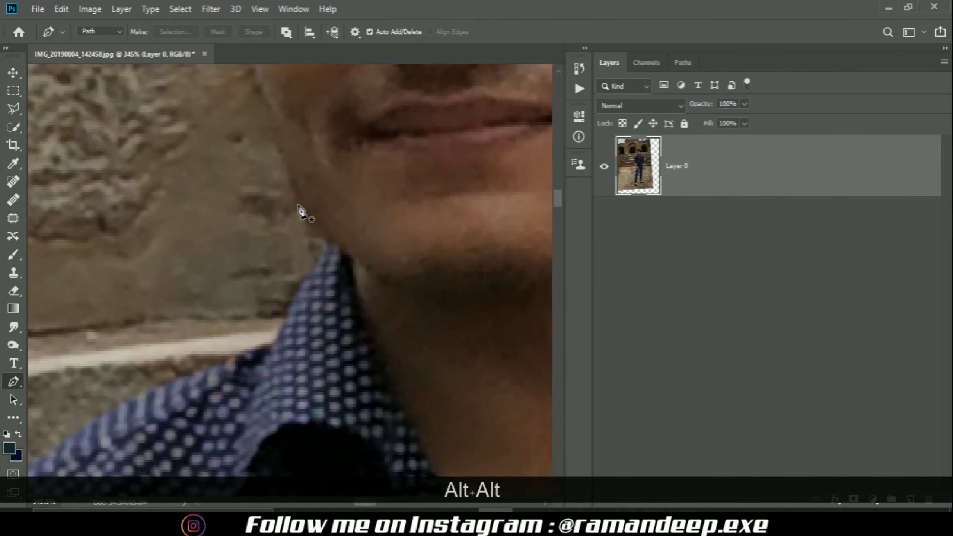
click(329, 243)
drag(280, 164, 281, 162)
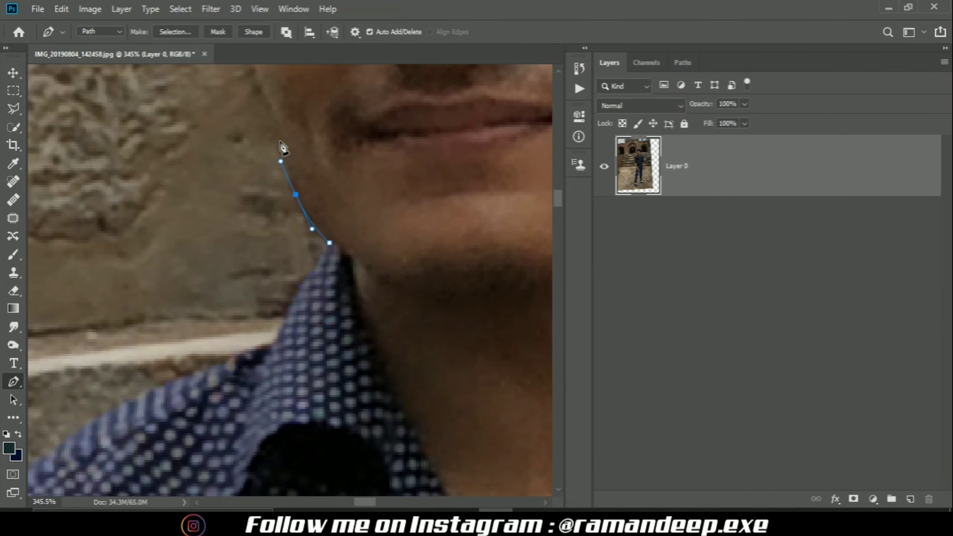
scroll(274, 139, up, 4)
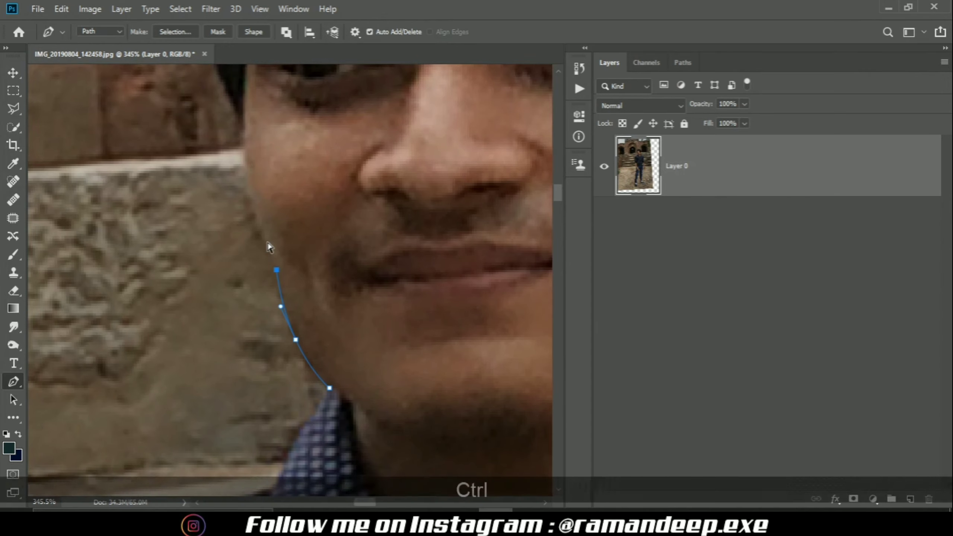
key(ctrl+z)
scroll(248, 235, up, 4)
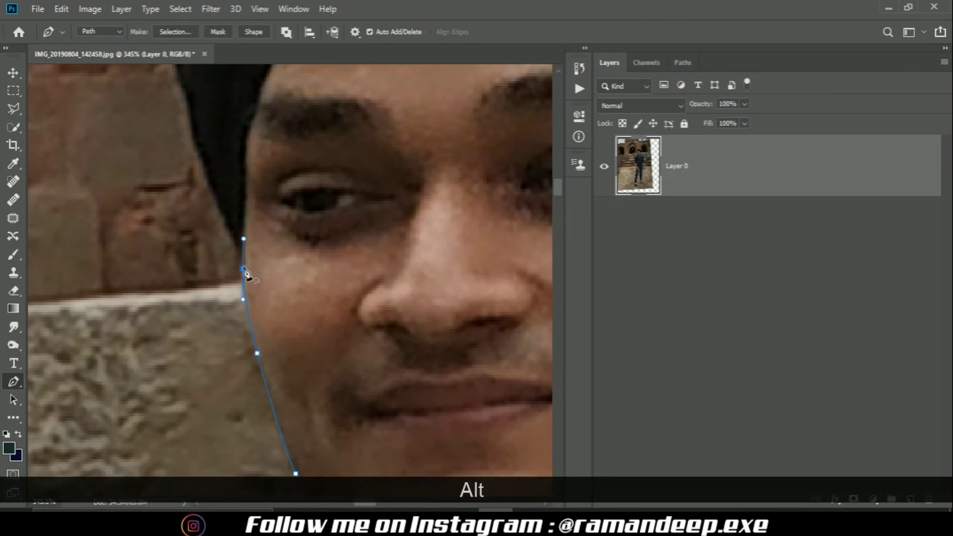
alt+click(243, 269)
scroll(233, 263, up, 4)
click(190, 242)
scroll(165, 263, up, 3)
click(173, 247)
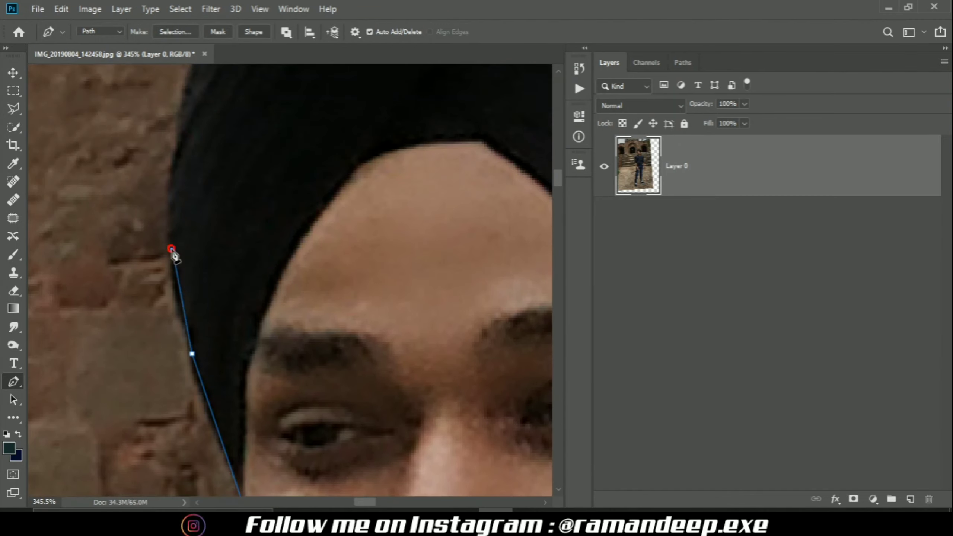
scroll(175, 247, up, 1)
key(ctrl+z)
key(ctrl+z)
- Continue the path in curves up the left side of the turban and across its top, ending in a point without an outgoing handle
drag(176, 194, 197, 114)
scroll(200, 243, down, 3)
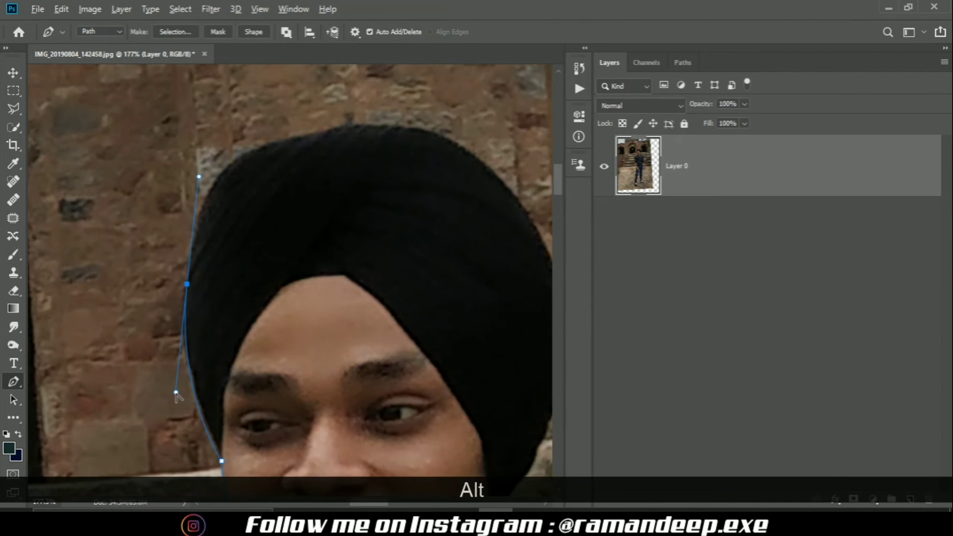
drag(176, 393, 179, 379)
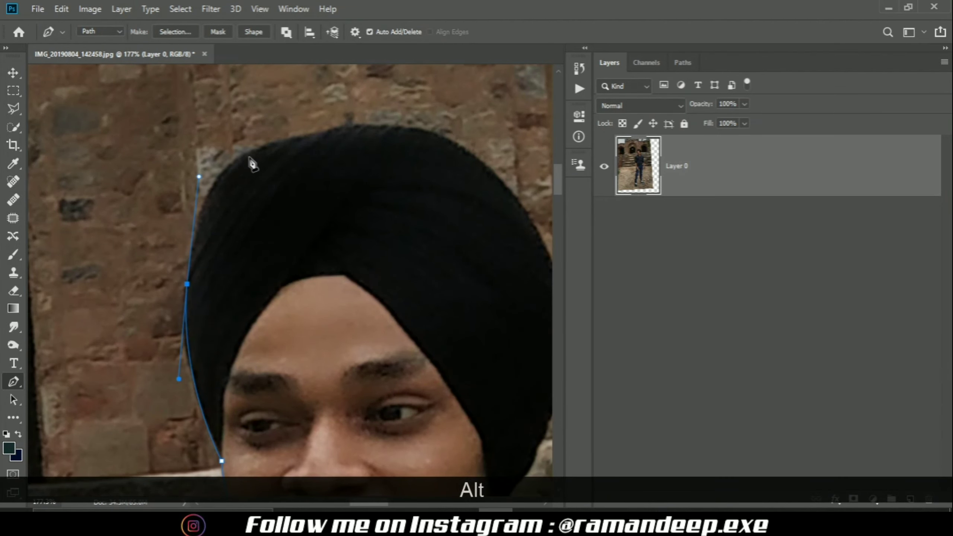
drag(260, 149, 289, 137)
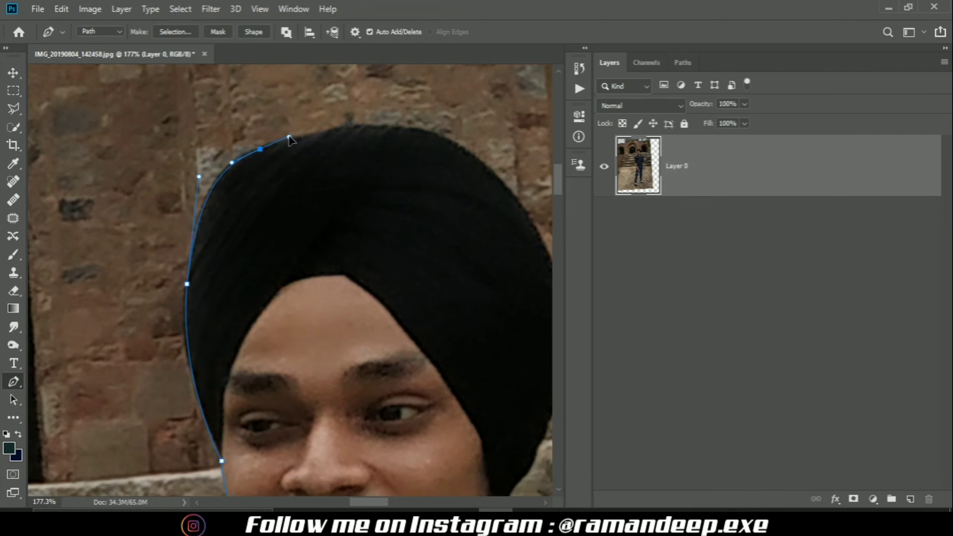
click(354, 127)
click(389, 124)
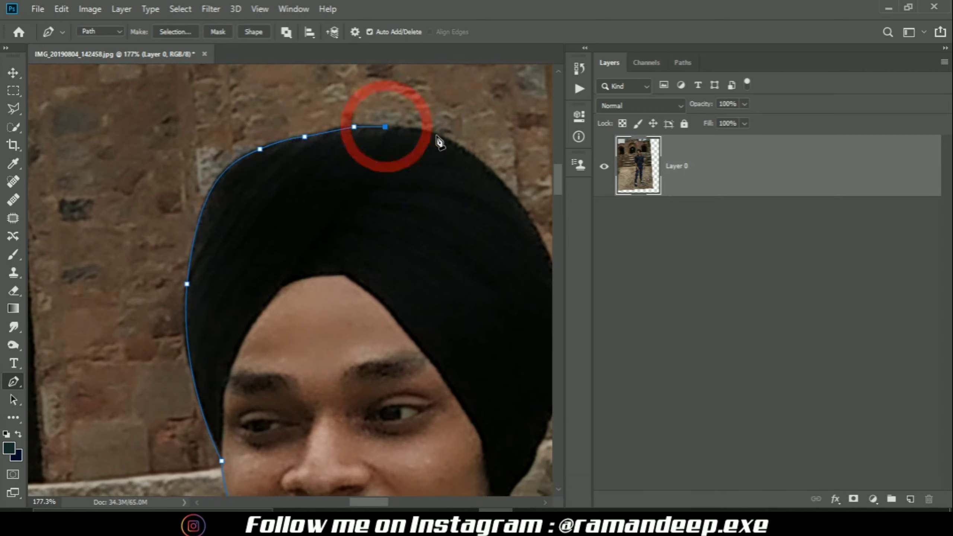
key(ctrl+z)
drag(418, 130, 430, 135)
alt+click(418, 131)
- Trace the right side of the turban with a long curve and bring the path down to its lower tip beside the neck
scroll(281, 181, down, 5)
scroll(420, 212, up, 3)
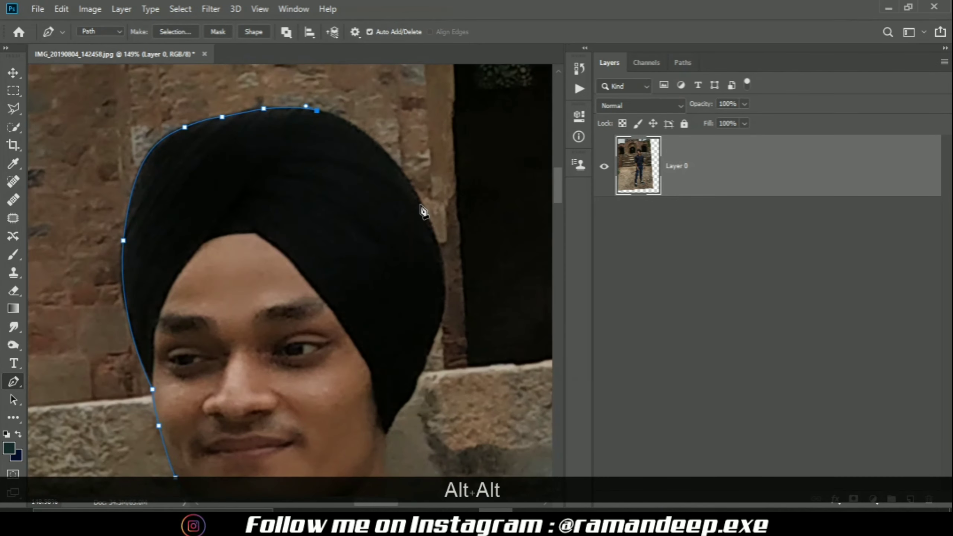
drag(422, 204, 459, 284)
click(424, 365)
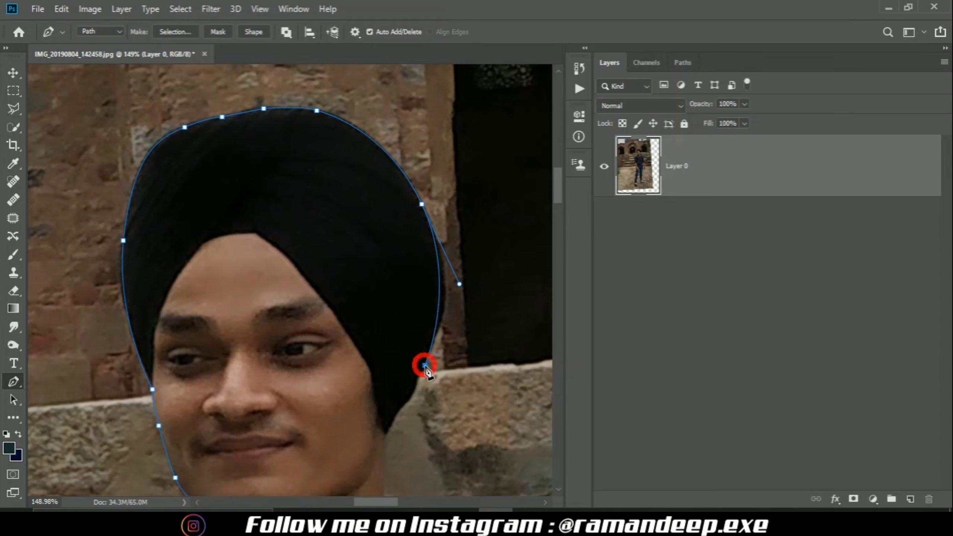
scroll(427, 365, down, 2)
click(390, 373)
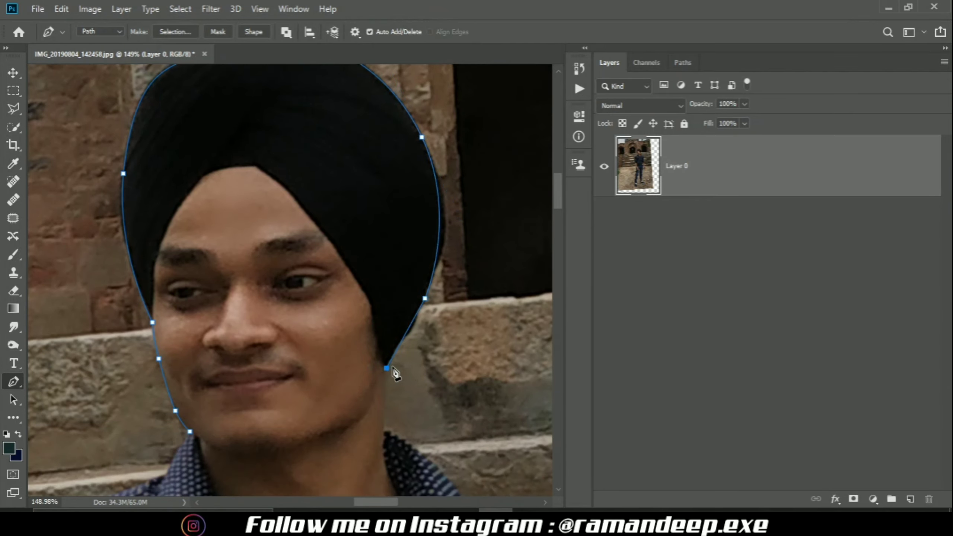
- Extend the path along the neck, collar, shoulder and outer edge of the arm, past the watch and down the hand
scroll(390, 372, up, 5)
scroll(381, 362, down, 4)
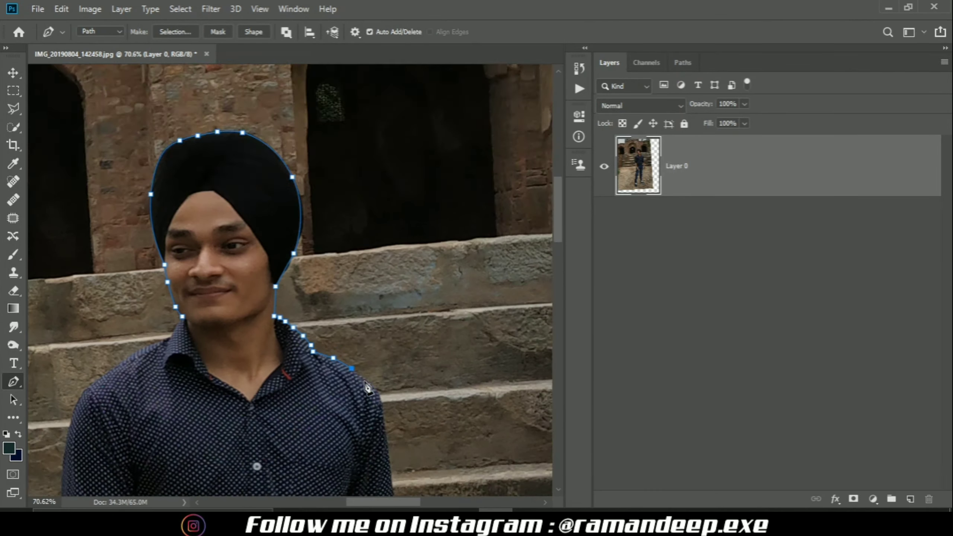
scroll(413, 352, up, 2)
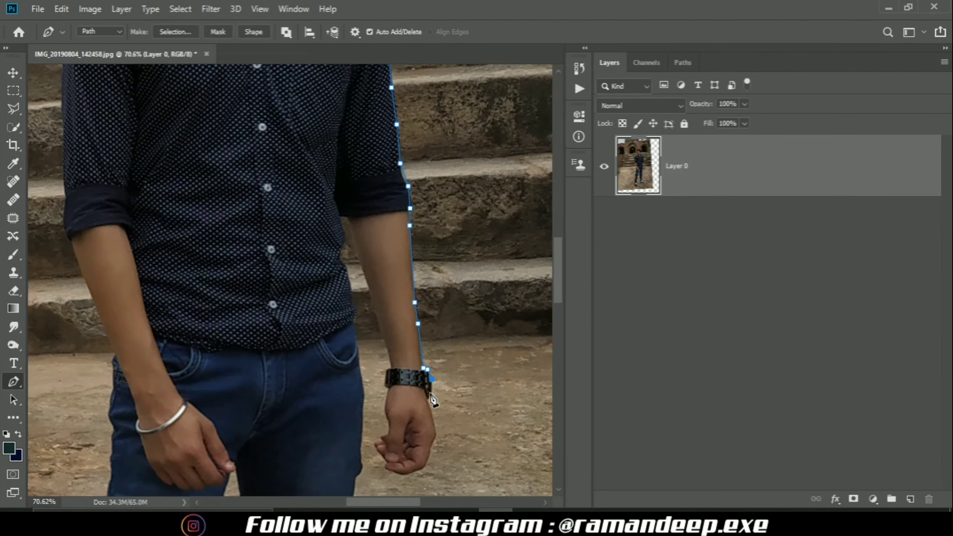
scroll(411, 213, up, 5)
scroll(373, 267, down, 3)
scroll(338, 383, up, 4)
key(ctrl+z)
scroll(336, 378, down, 3)
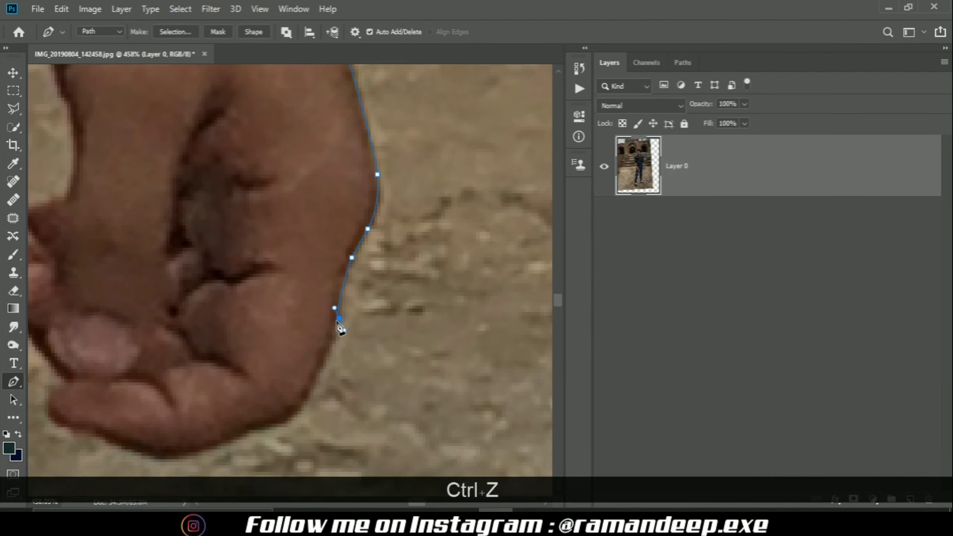
- Place closely spaced anchor points along the knuckles and underside of the fingers of the hand with the watch
click(339, 319)
click(335, 341)
click(310, 392)
click(300, 411)
click(291, 418)
key(ctrl+z)
scroll(90, 376, up, 3)
click(166, 268)
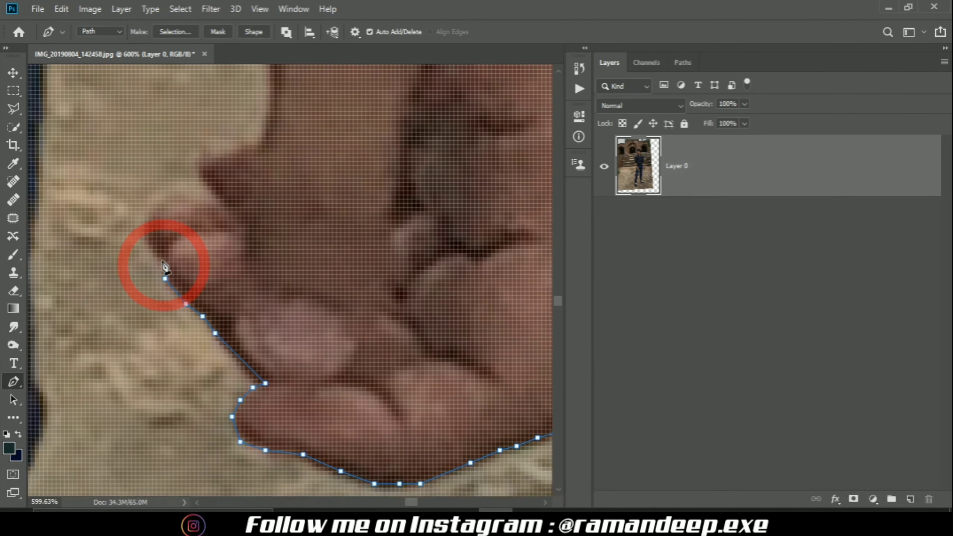
- Continue the path up the inner side of the fingers and hand, around the watch strap and onto the inner edge of the forearm
drag(182, 199, 225, 207)
click(222, 205)
click(200, 175)
drag(219, 141, 243, 149)
scroll(242, 149, up, 5)
drag(261, 190, 276, 167)
click(236, 167)
scroll(236, 167, up, 5)
click(270, 280)
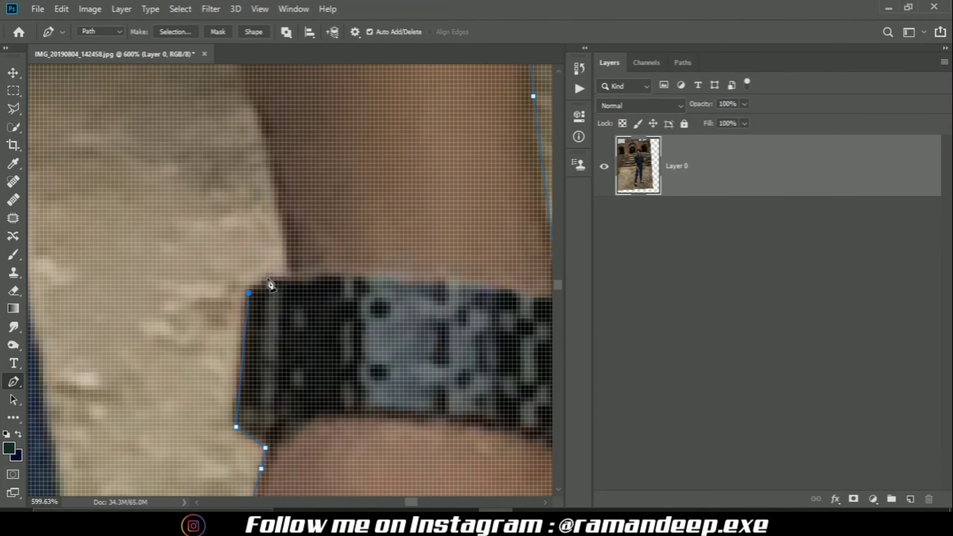
scroll(280, 280, up, 3)
drag(245, 136, 236, 127)
- Extend the path down the outer edge of the trouser leg on the watch-hand side and over the laces of the shoe
scroll(236, 275, down, 5)
scroll(201, 300, down, 5)
drag(188, 270, 187, 278)
scroll(216, 304, down, 5)
click(182, 449)
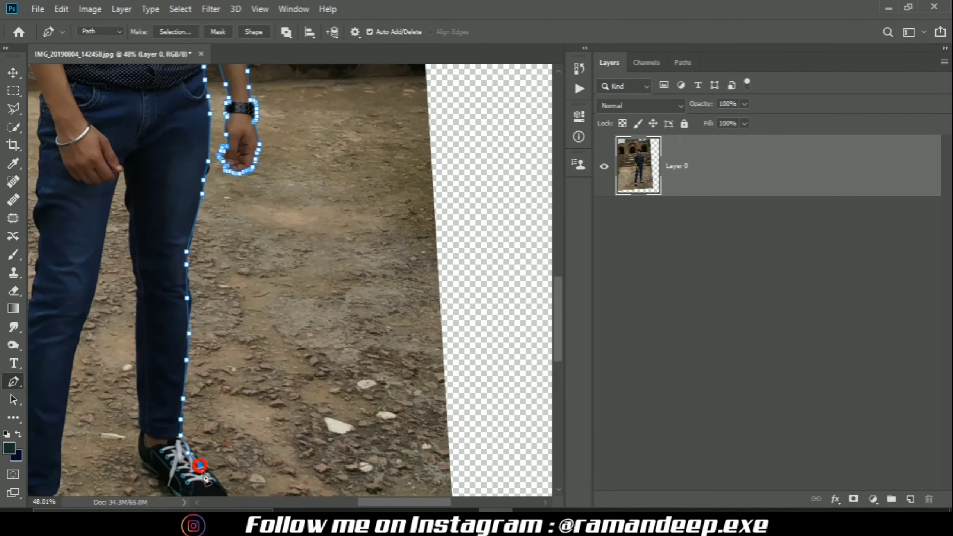
scroll(198, 461, down, 3)
- Trace up the inside of that leg to the crotch, then down the inside of the other leg to its shoe
click(140, 251)
click(132, 181)
scroll(135, 181, up, 3)
scroll(81, 358, up, 3)
drag(271, 277, 272, 296)
scroll(178, 327, down, 3)
click(180, 464)
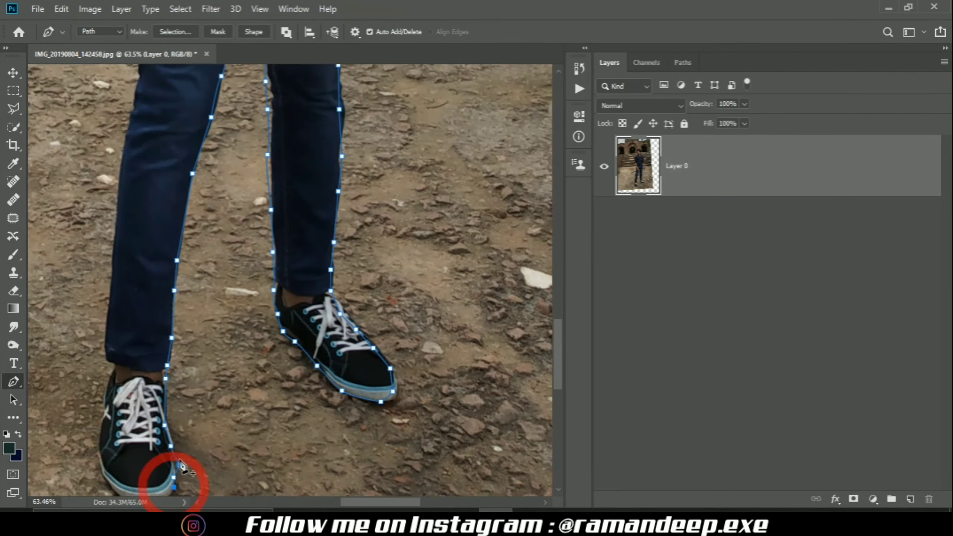
- Run the path up the man's remaining outer side along the leg, arm, shoulder and collar, and close it at the jaw
scroll(145, 301, up, 10)
click(144, 319)
scroll(144, 263, up, 10)
click(102, 338)
drag(121, 177, 153, 140)
alt+click(122, 177)
click(163, 146)
click(185, 137)
click(195, 131)
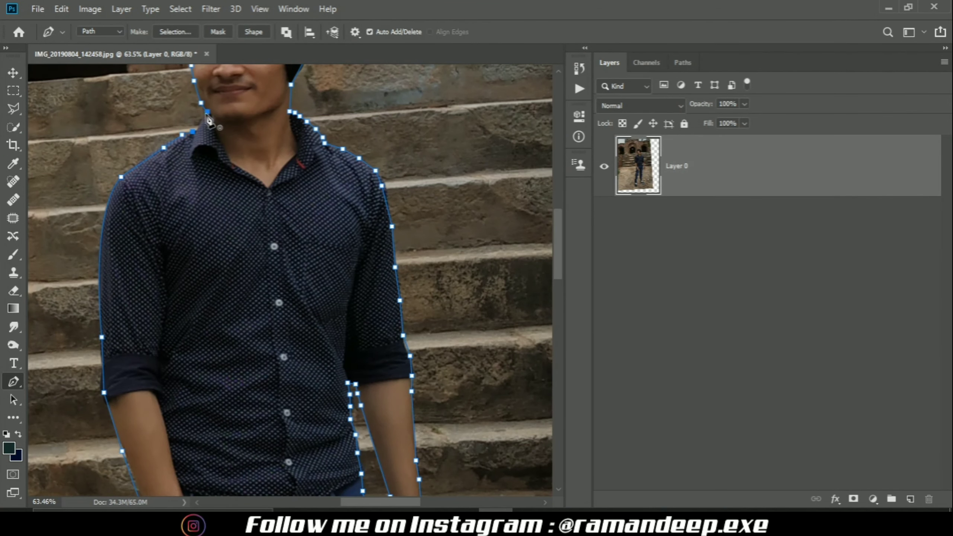
click(207, 111)
- Convert the closed path into a new anti-aliased selection with a feather radius of 0 pixels
scroll(231, 238, down, 11)
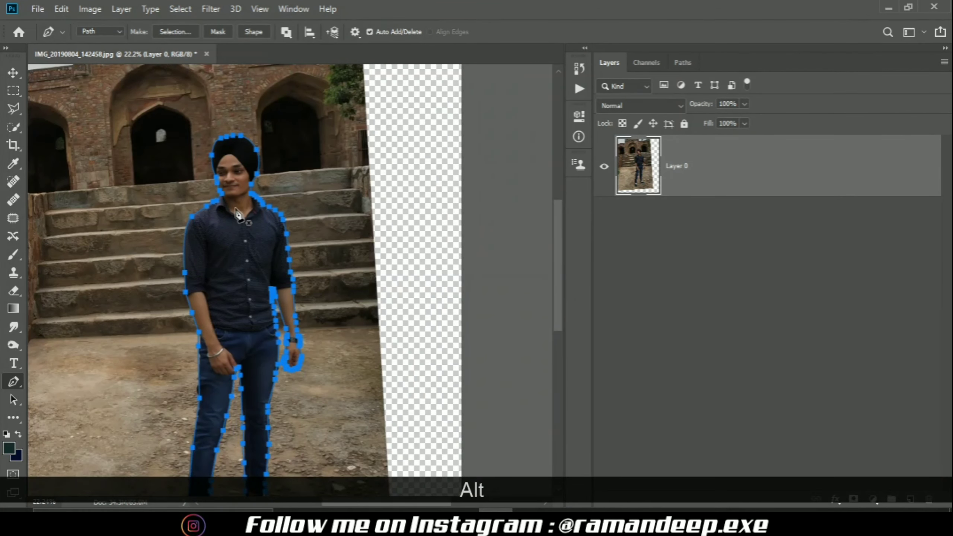
scroll(240, 225, down, 3)
scroll(234, 214, down, 5)
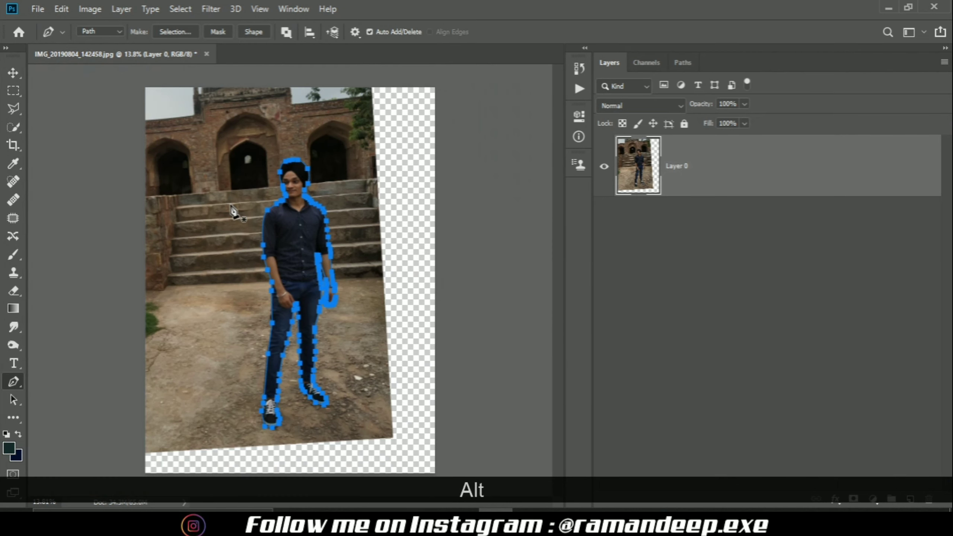
right_click(317, 213)
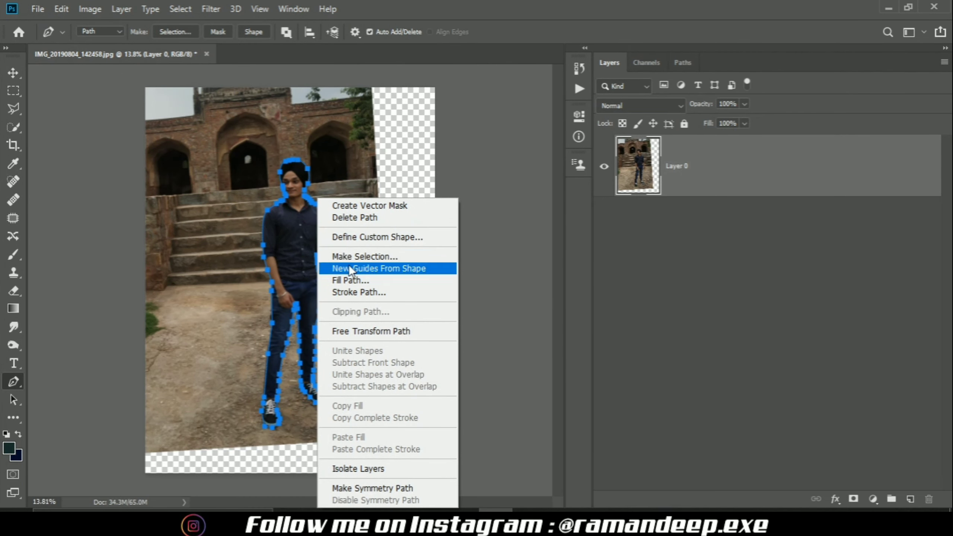
click(351, 256)
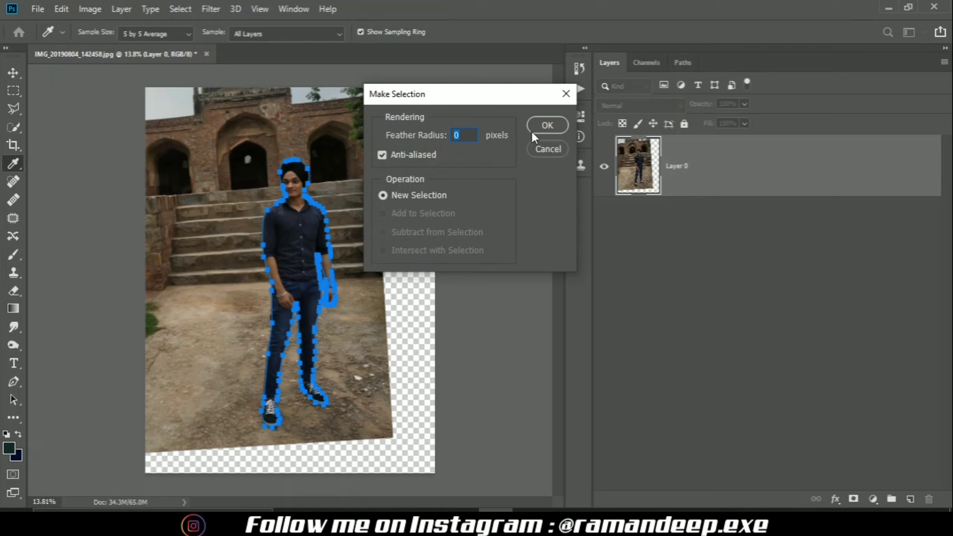
click(541, 127)
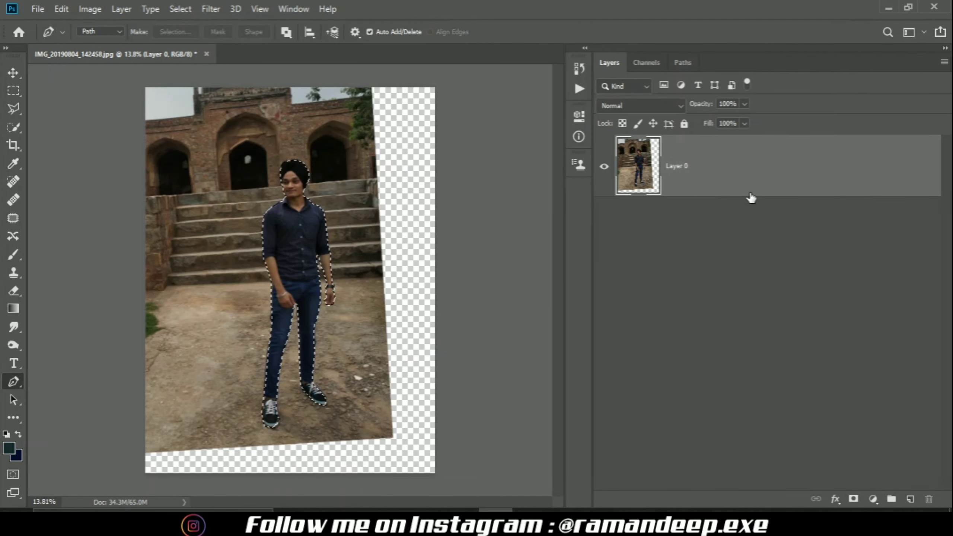
- Copy the selected man to a new layer and hide Layer 0 to inspect the cut-out
key(ctrl+j)
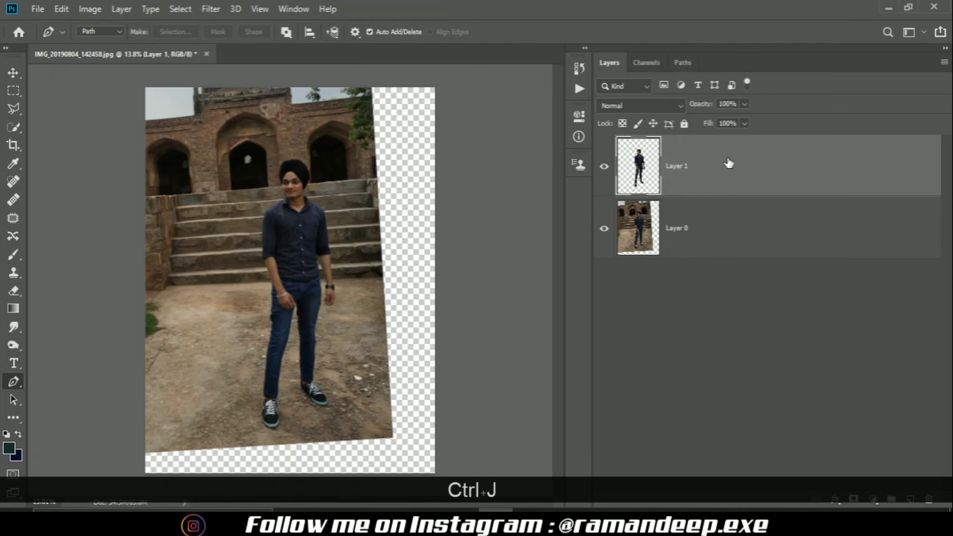
click(604, 230)
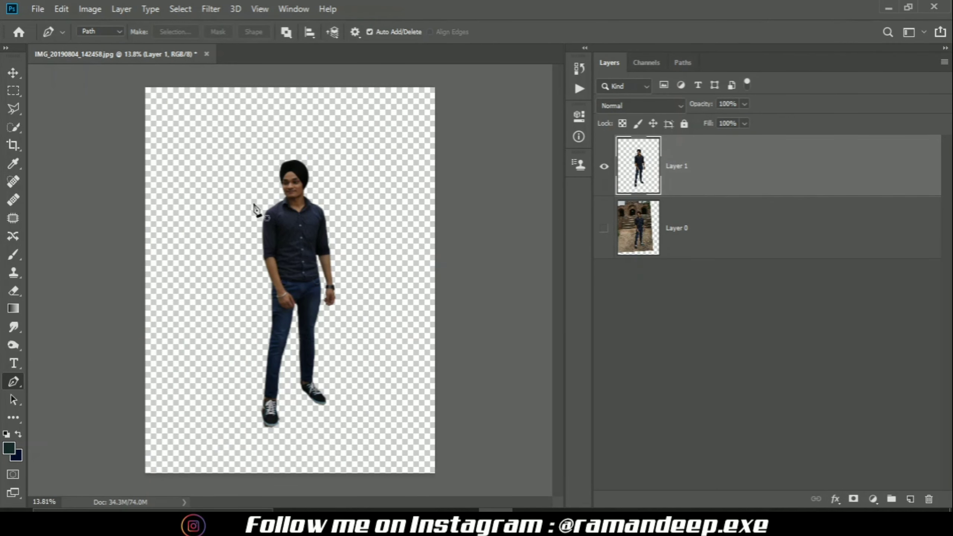
scroll(288, 180, up, 8)
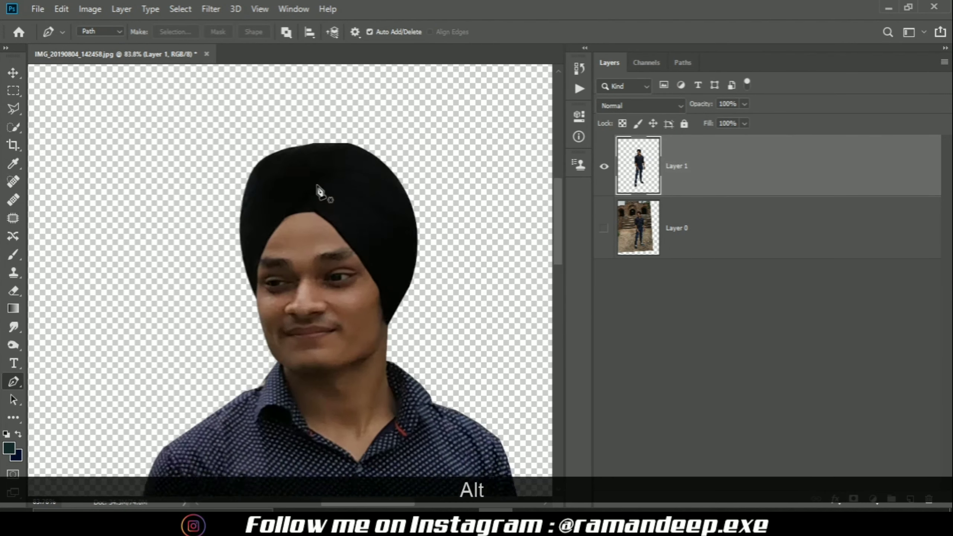
scroll(315, 372, down, 5)
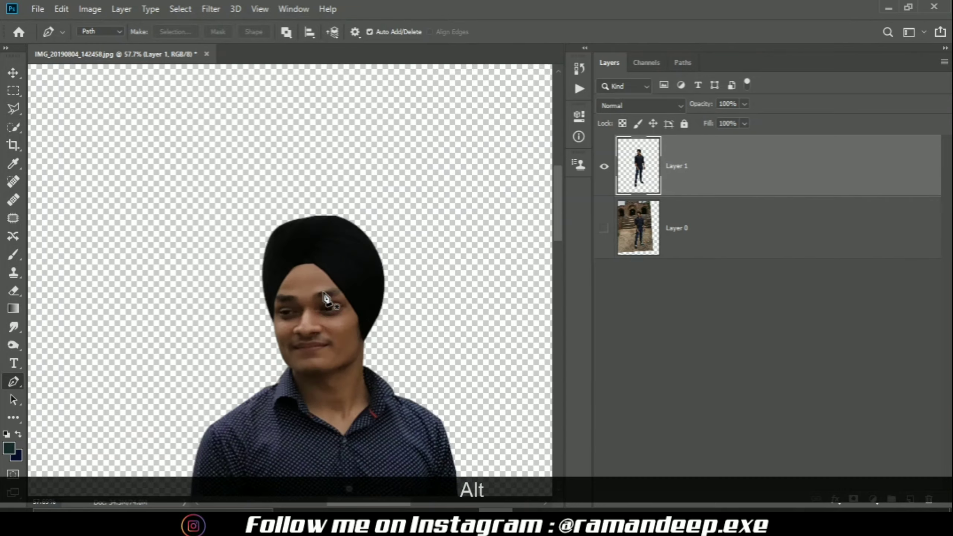
scroll(304, 199, down, 3)
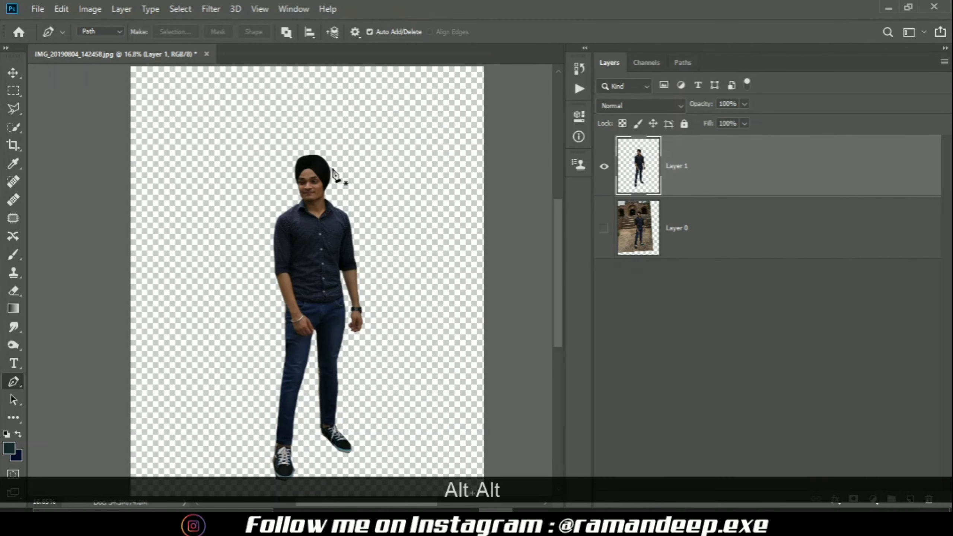
- Place the coat image from the coat project folder as an embedded object
click(38, 8)
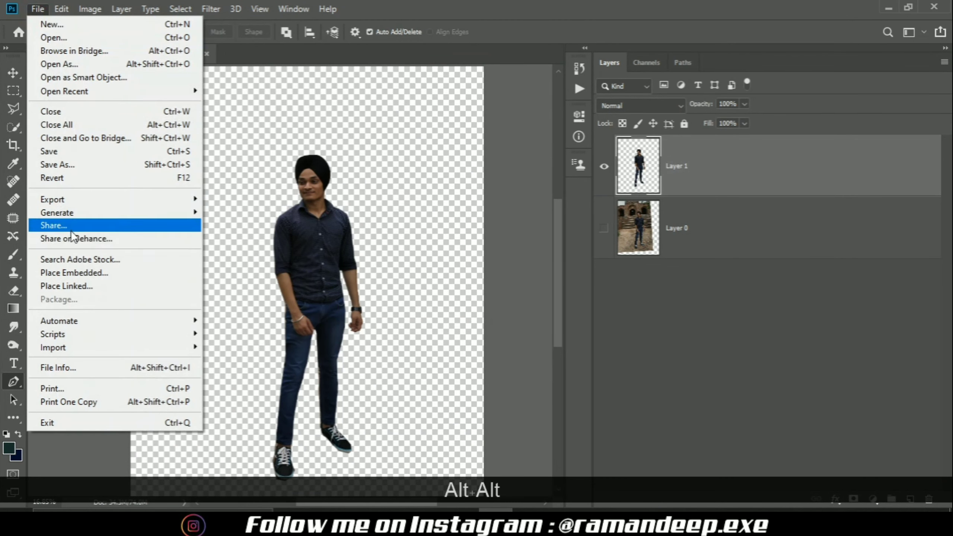
click(78, 271)
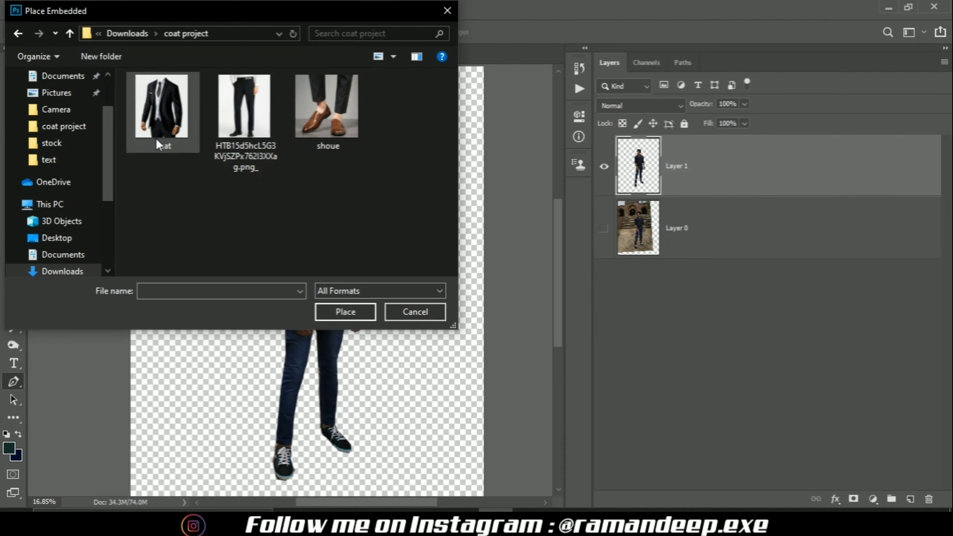
click(154, 124)
click(355, 307)
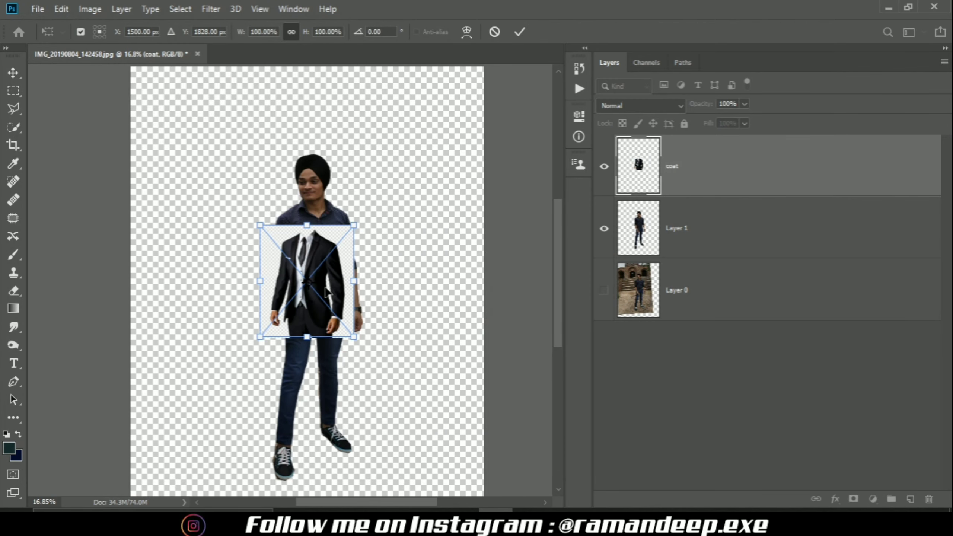
- Move the coat beside the man, scale it proportionally to 164.38% and commit the placement
drag(327, 291, 227, 255)
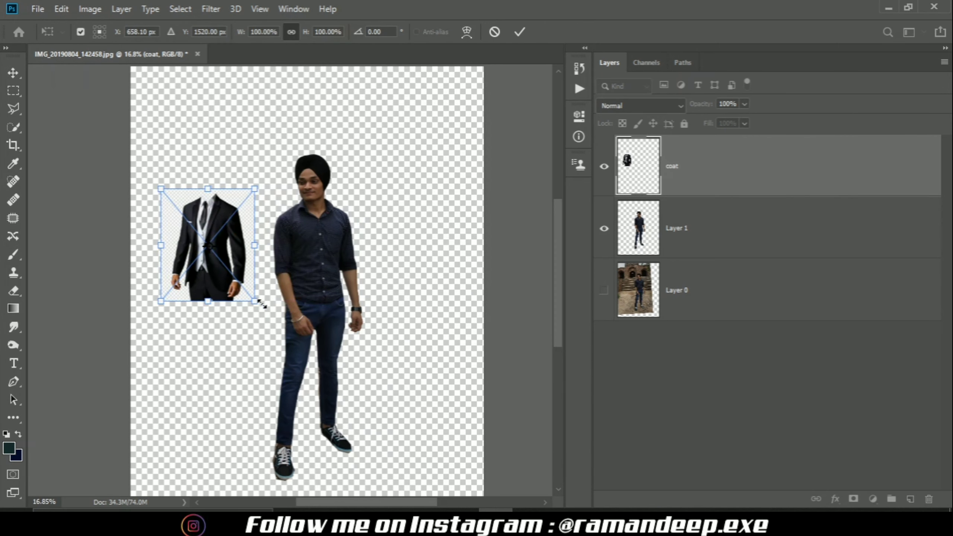
drag(262, 304, 307, 381)
drag(268, 326, 244, 303)
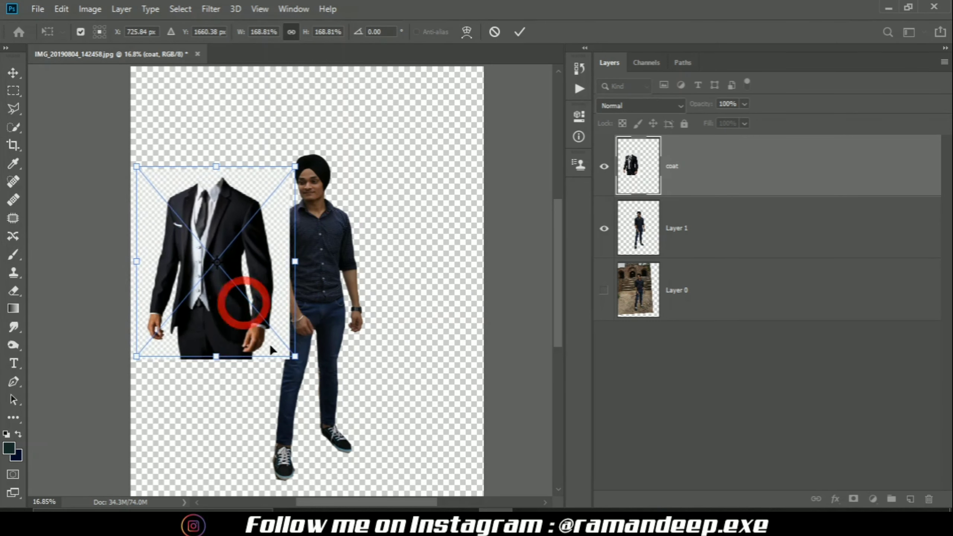
drag(295, 356, 291, 351)
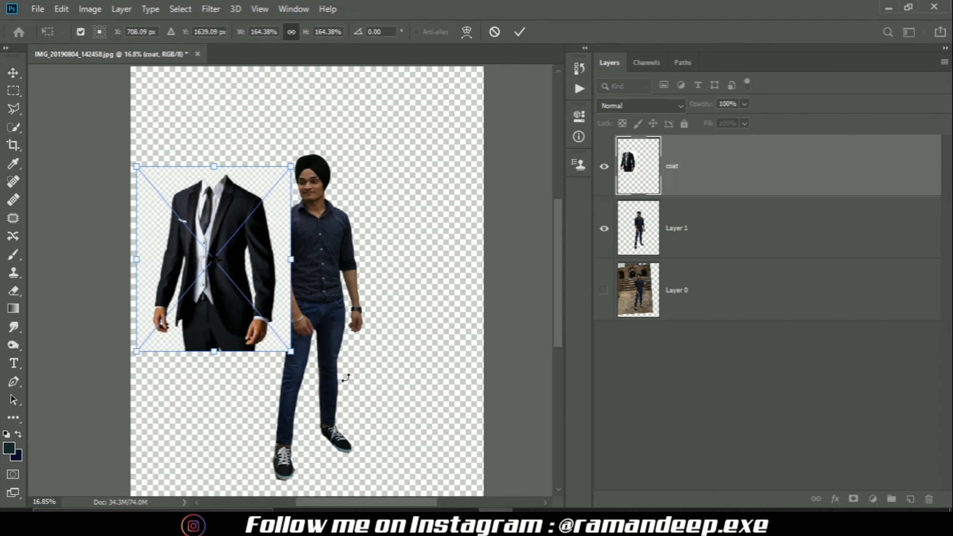
click(520, 32)
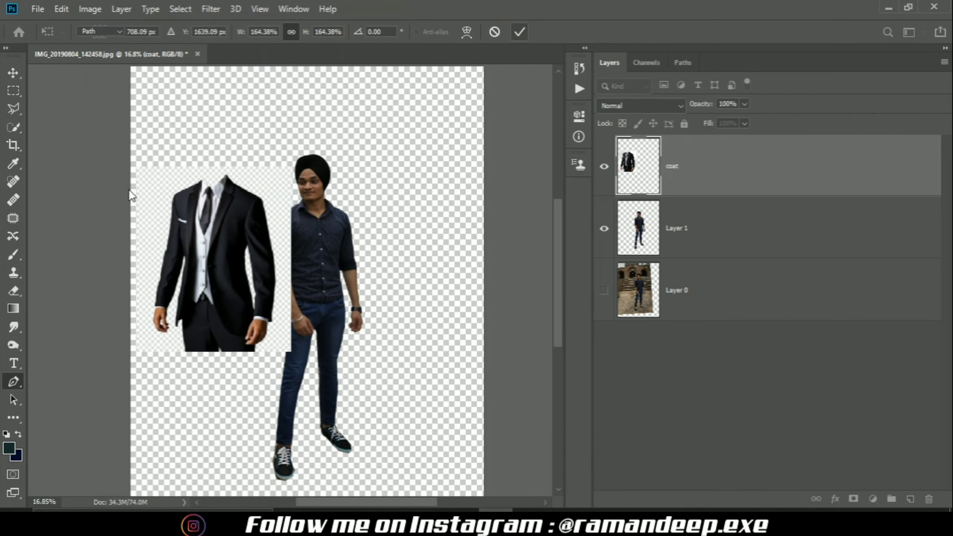
- Activate the Pen tool and make Layer 0 visible again behind the coat
key(p)
scroll(136, 334, up, 8)
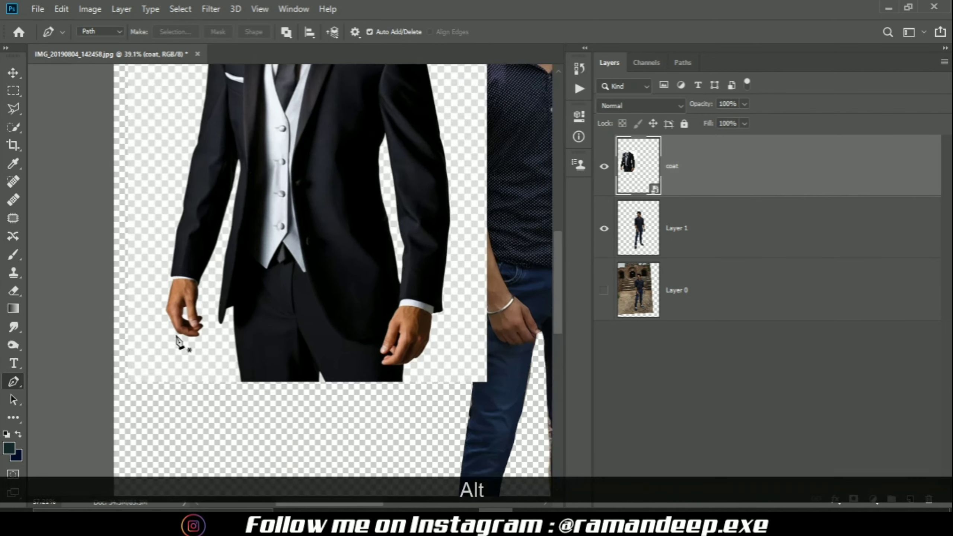
scroll(315, 381, down, 6)
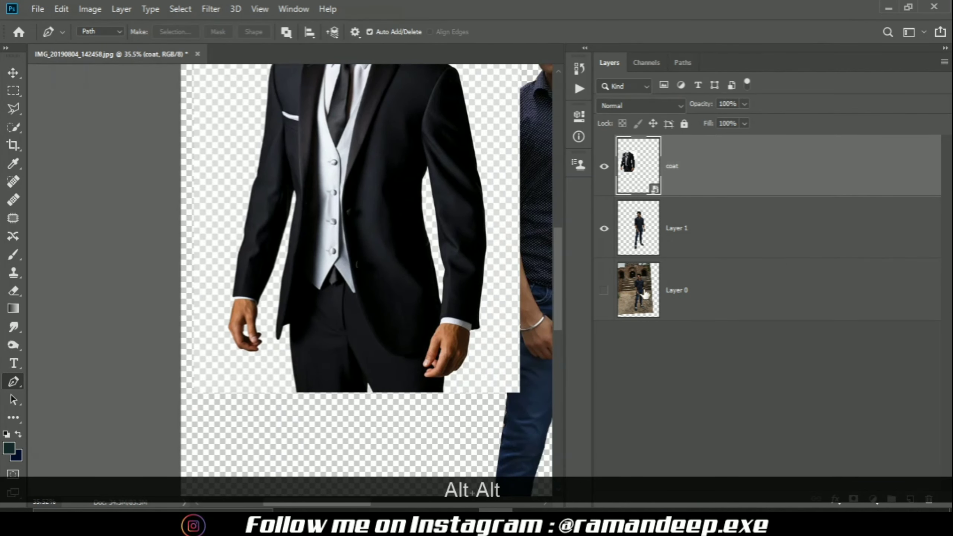
click(605, 292)
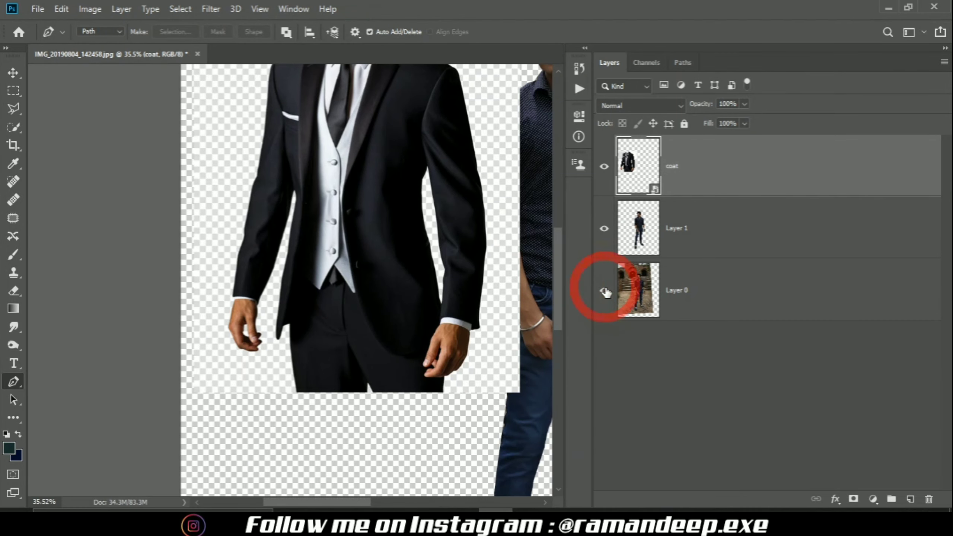
scroll(401, 301, down, 4)
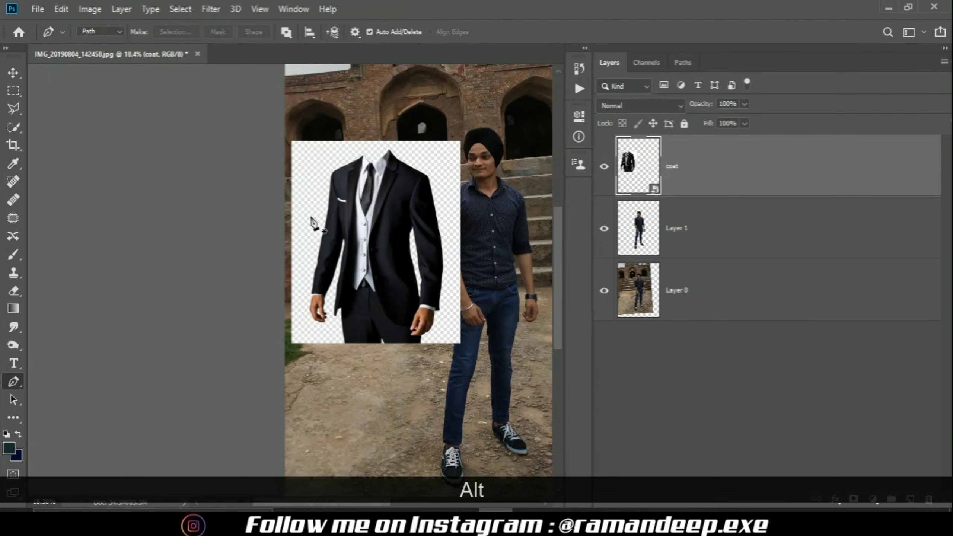
- Start a Pen path at the lower left corner of the suit trousers and trace up their edge to the coat hem
scroll(334, 250, up, 8)
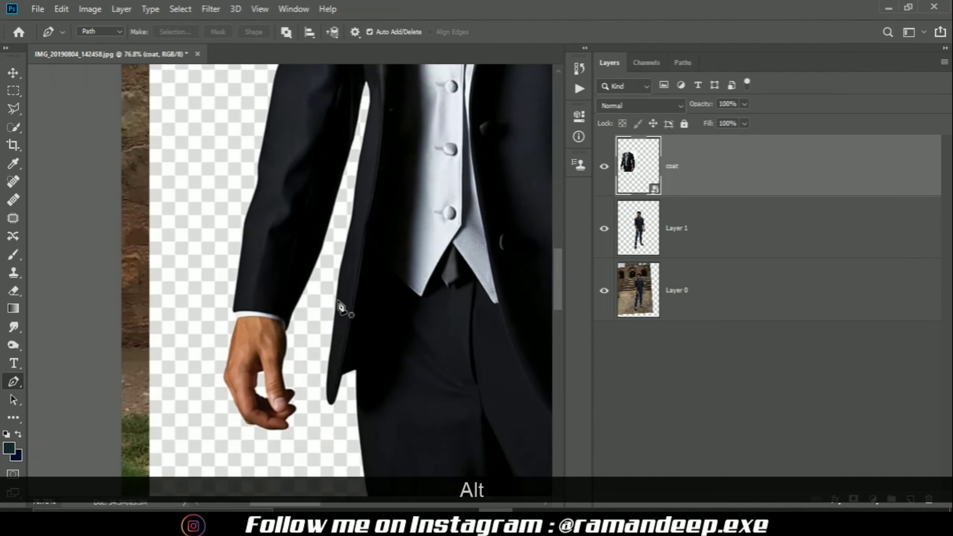
scroll(340, 307, down, 2)
scroll(356, 366, up, 5)
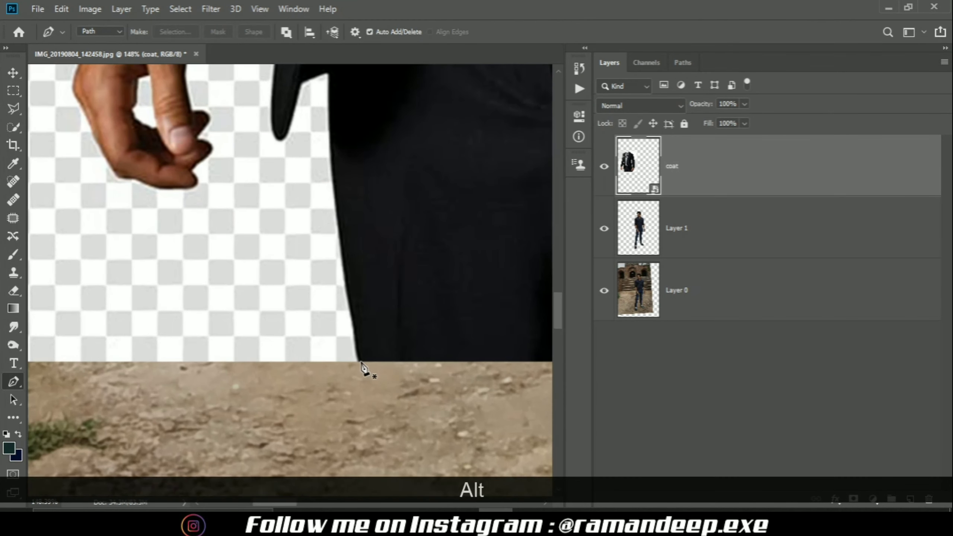
click(359, 363)
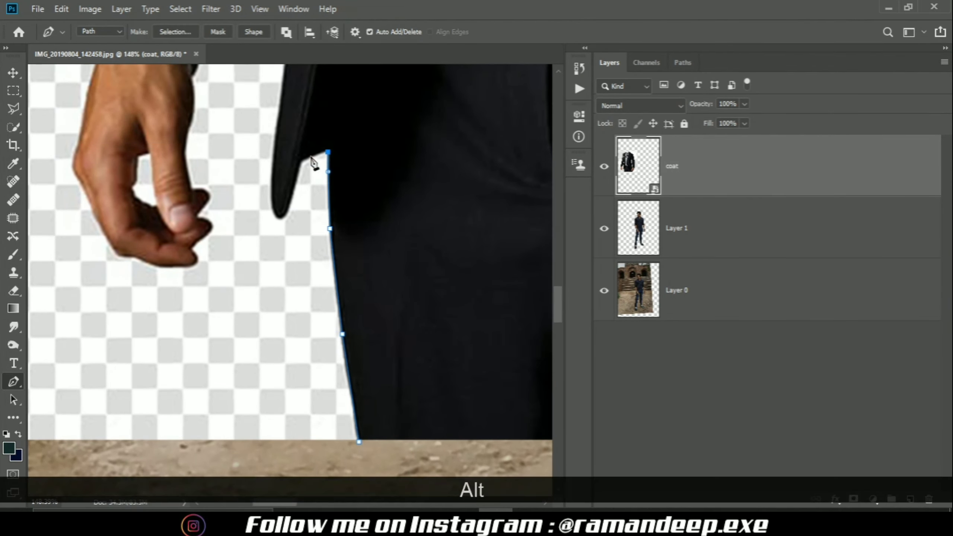
click(301, 161)
- Trace the coat's left side edge from the hem up to the armpit gap beside the sleeve
scroll(285, 225, up, 10)
click(289, 186)
drag(251, 162, 238, 84)
scroll(242, 218, up, 5)
scroll(243, 218, down, 6)
drag(270, 308, 273, 199)
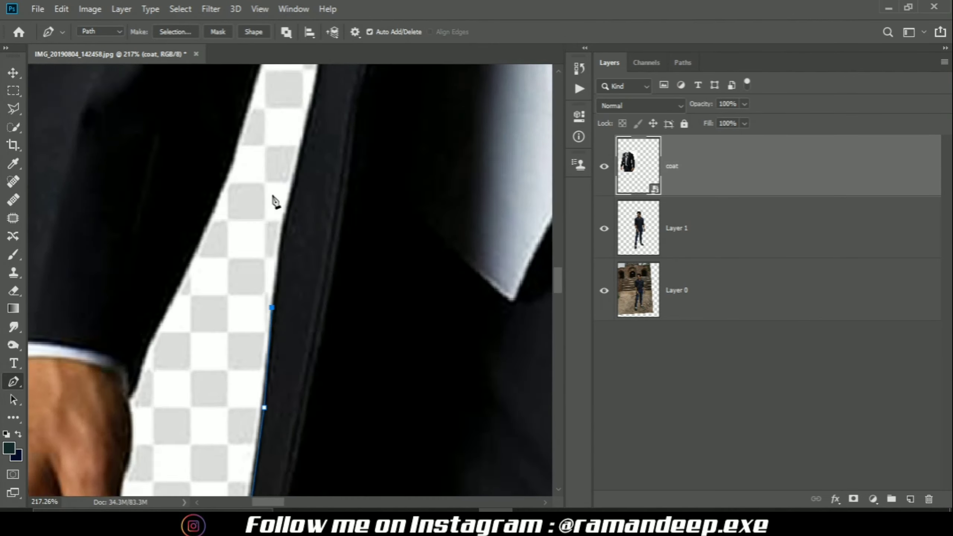
click(317, 73)
click(332, 286)
key(ctrl+z)
click(366, 214)
- Bring the path down the inner edge of the left sleeve and across its cuff, leaving out the hand
scroll(300, 293, down, 5)
click(300, 295)
scroll(210, 338, down, 3)
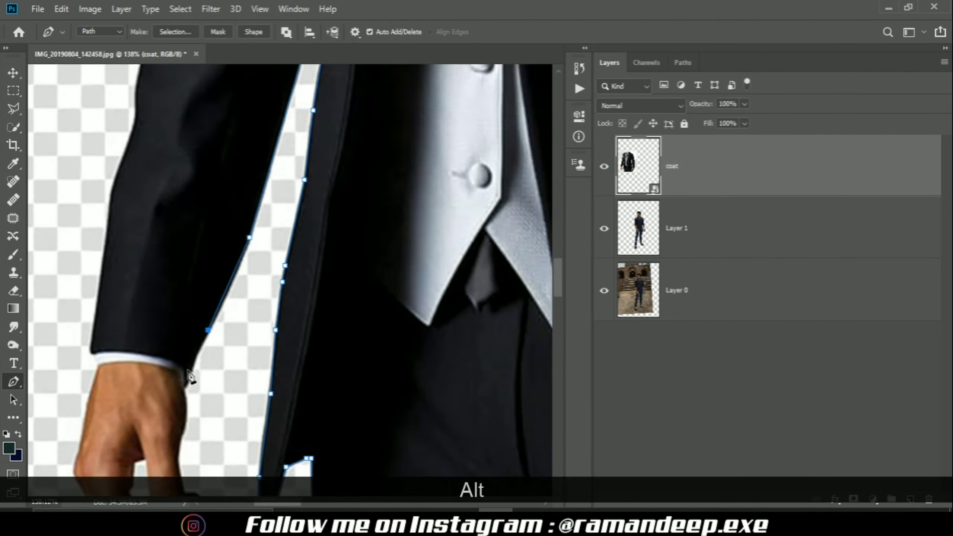
scroll(191, 378, up, 10)
click(202, 299)
scroll(202, 299, down, 5)
drag(223, 279, 111, 294)
- Trace up the outer edge of the left sleeve and round the shoulder with closely spaced anchor points
scroll(226, 277, up, 5)
click(245, 274)
scroll(255, 278, up, 3)
click(283, 319)
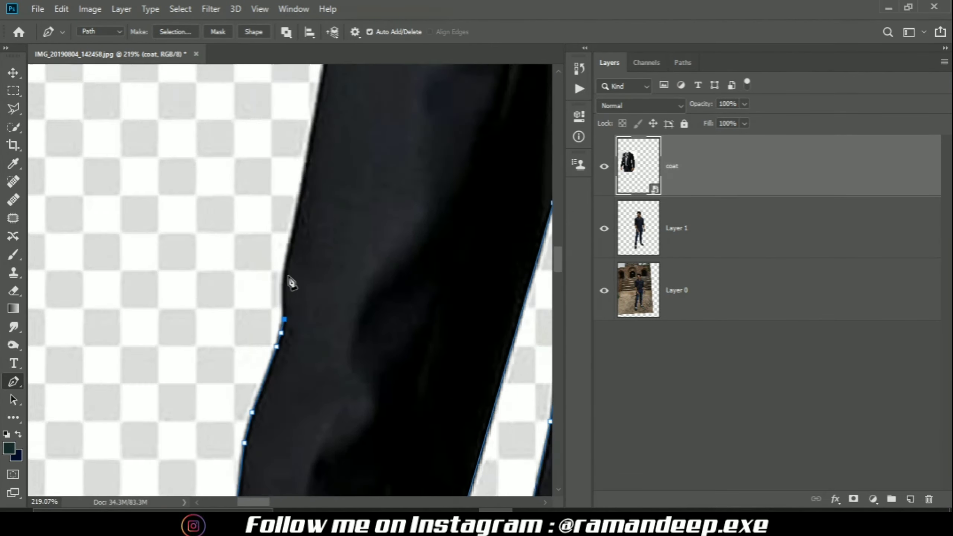
scroll(289, 280, up, 5)
drag(362, 224, 381, 209)
scroll(367, 225, up, 5)
key(ctrl+z)
click(399, 286)
scroll(403, 266, up, 5)
click(440, 267)
scroll(336, 238, down, 4)
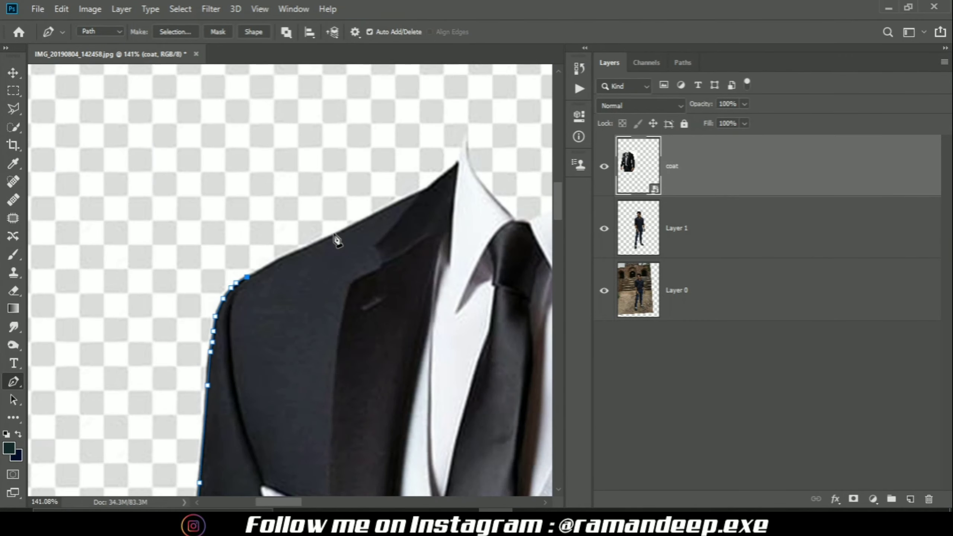
- Continue the path along the left shoulder and lapel to the pointed tip of the shirt collar, and start down its inner edge
scroll(336, 239, up, 10)
click(391, 203)
click(496, 124)
scroll(357, 217, up, 3)
drag(436, 121, 466, 93)
key(ctrl+z)
click(438, 127)
click(449, 229)
- Follow the collar opening down to the tie knot, across its top, and curve up to the opposite collar tip
scroll(413, 226, down, 5)
drag(466, 313, 546, 387)
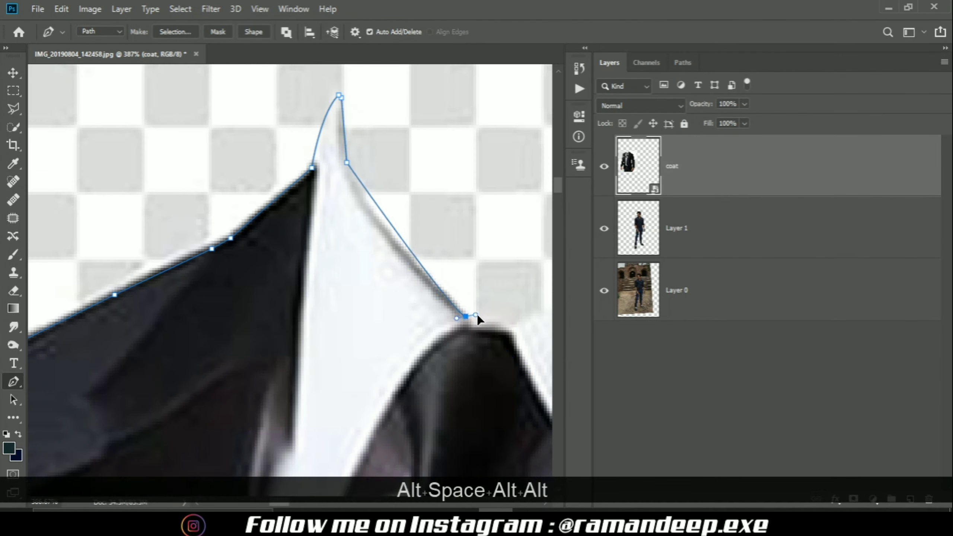
click(510, 326)
scroll(450, 270, down, 5)
drag(498, 218, 516, 149)
scroll(484, 222, up, 6)
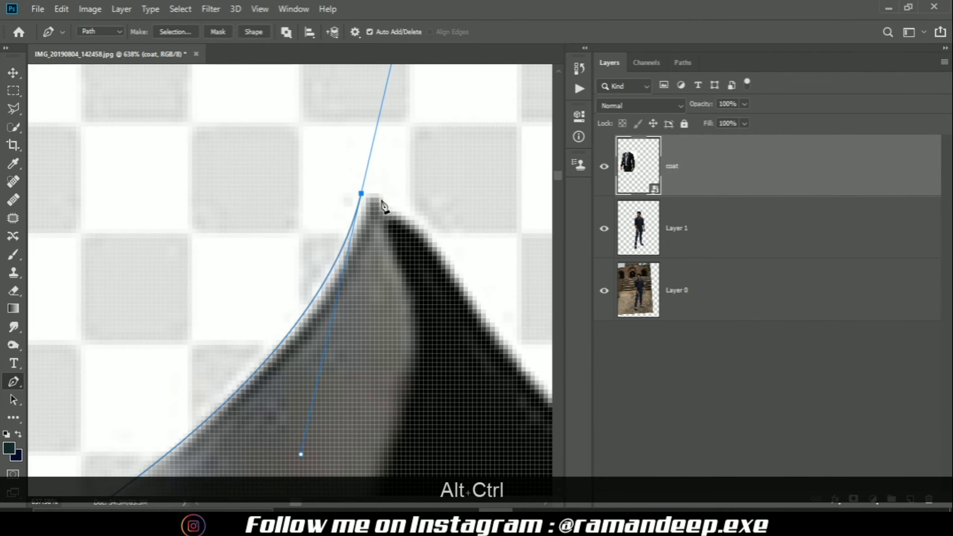
- Remove the outgoing handle at the right collar tip, round the tip and trace down the lapel and right shoulder
alt+click(359, 196)
click(370, 196)
click(383, 204)
click(414, 235)
click(311, 219)
click(340, 256)
click(375, 291)
click(398, 316)
click(423, 336)
- Undo the last four path edits at the outer end of the right shoulder
scroll(424, 334, down, 4)
alt+click(377, 356)
key(ctrl+z)
key(ctrl+z)
key(ctrl+z)
key(ctrl+z)
scroll(377, 356, up, 5)
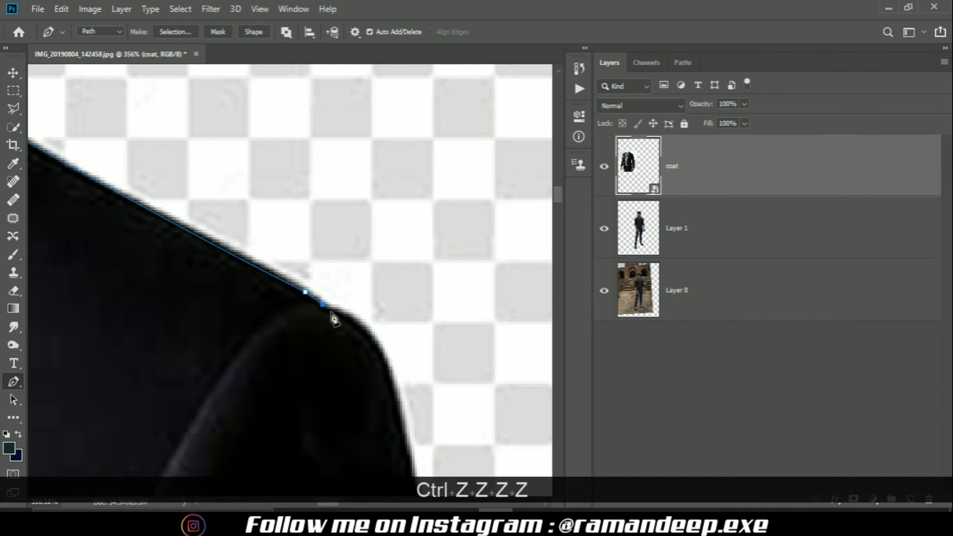
- Curve the coat path around the outer end of the right shoulder and continue down the upper sleeve's outer edge
click(334, 319)
drag(365, 298, 373, 337)
alt+click(365, 298)
scroll(375, 319, down, 5)
click(425, 332)
scroll(447, 387, up, 8)
click(411, 228)
click(442, 384)
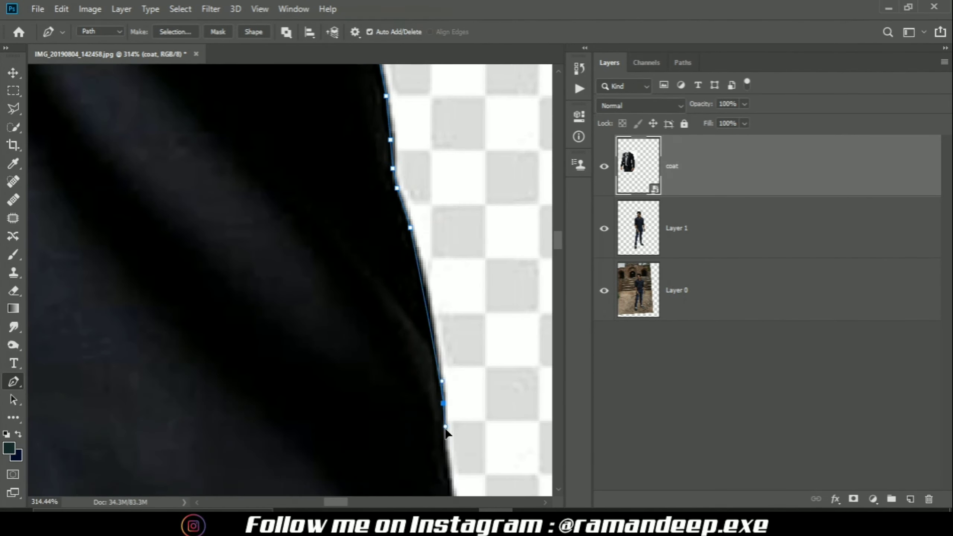
- Continue the path down the right sleeve's outer edge toward the cuff and undo the last path edit
click(379, 228)
click(408, 260)
click(410, 302)
scroll(403, 338, down, 6)
click(390, 307)
click(388, 353)
click(380, 405)
scroll(375, 446, up, 5)
key(ctrl+z)
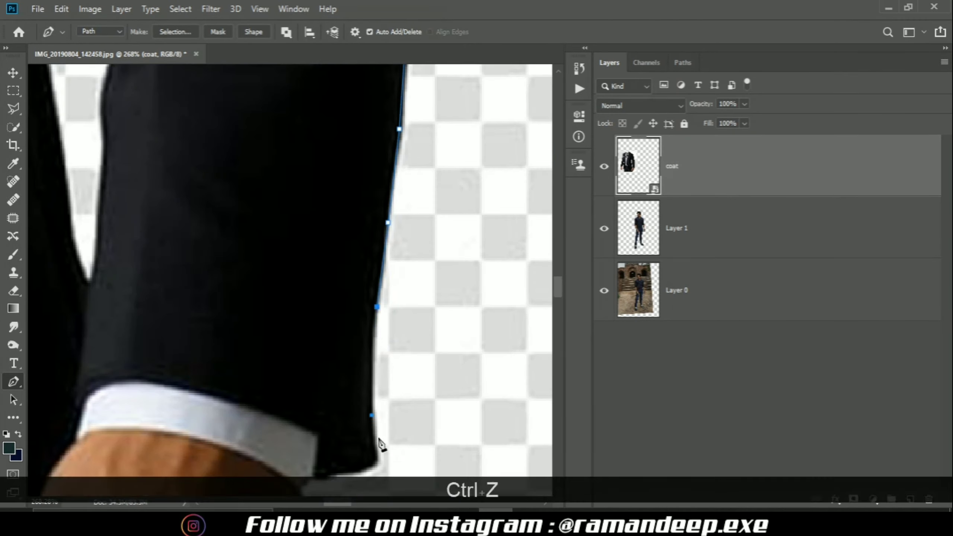
- Trace around the right sleeve's hem and along the white shirt cuff, keeping the hand outside the coat path
click(369, 383)
drag(354, 407, 324, 414)
scroll(330, 394, down, 7)
click(315, 408)
scroll(212, 379, down, 3)
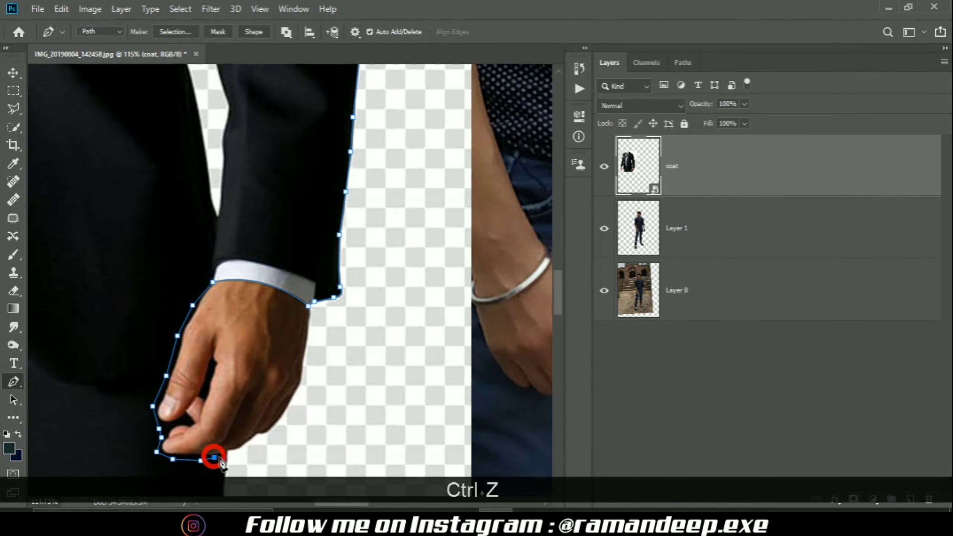
scroll(212, 453, up, 3)
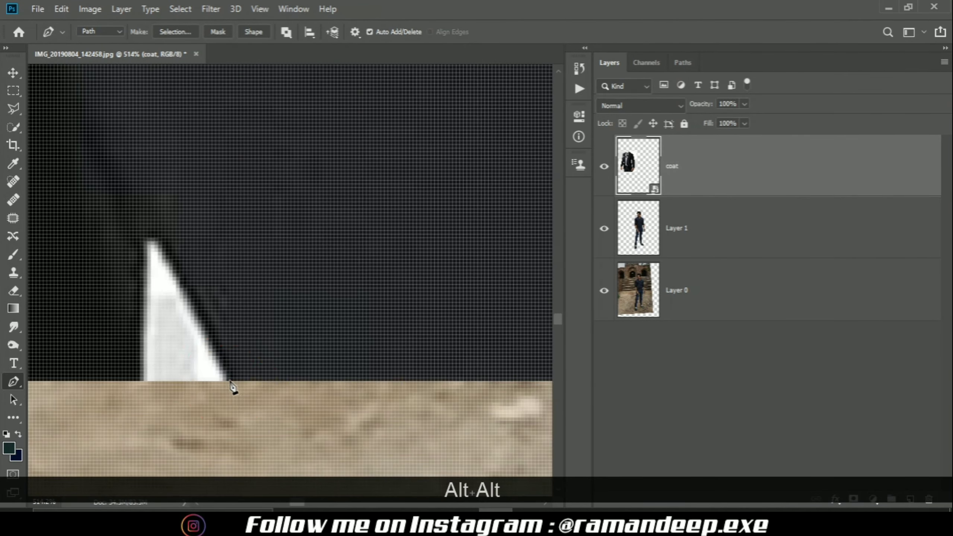
- Convert the coat path into a new anti-aliased selection with a 0-pixel feather radius and invert it
scroll(233, 389, down, 5)
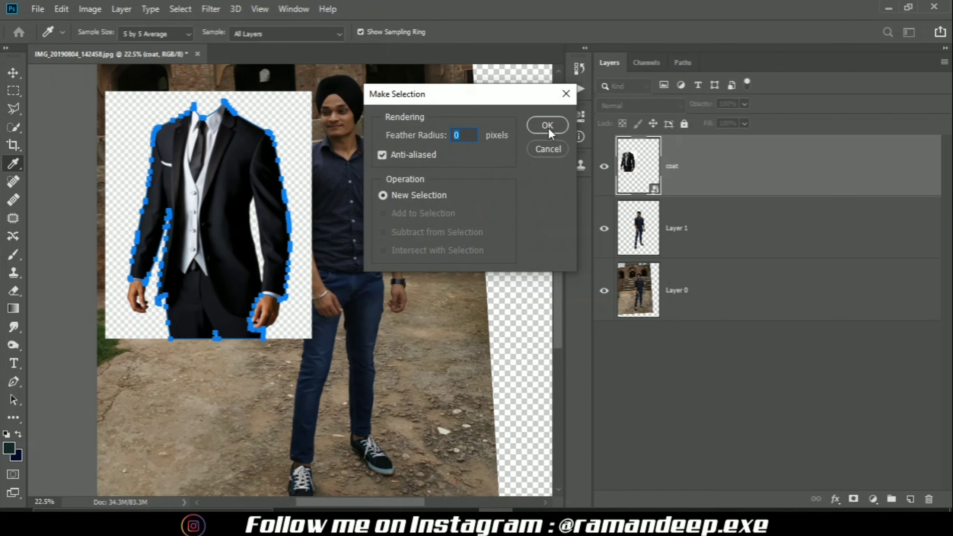
click(547, 126)
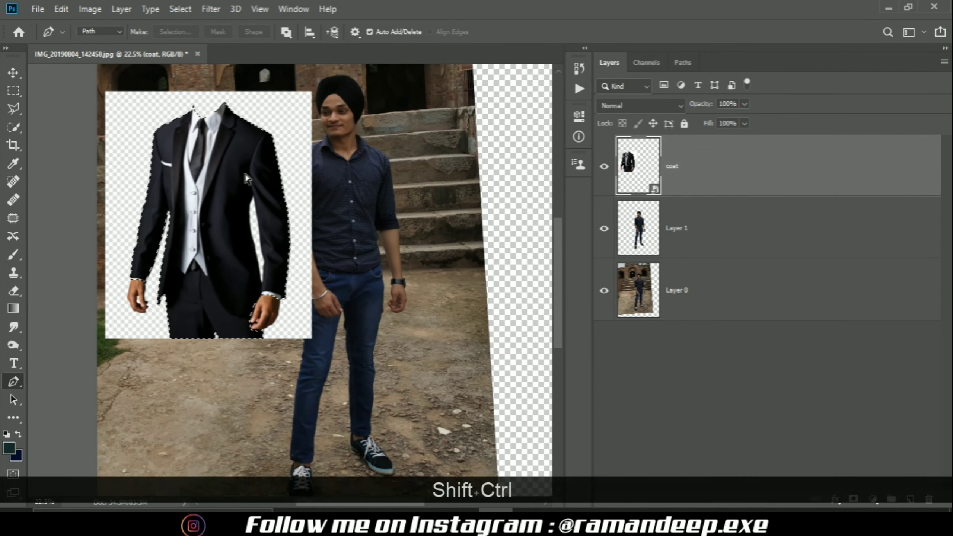
key(ctrl+shift+i)
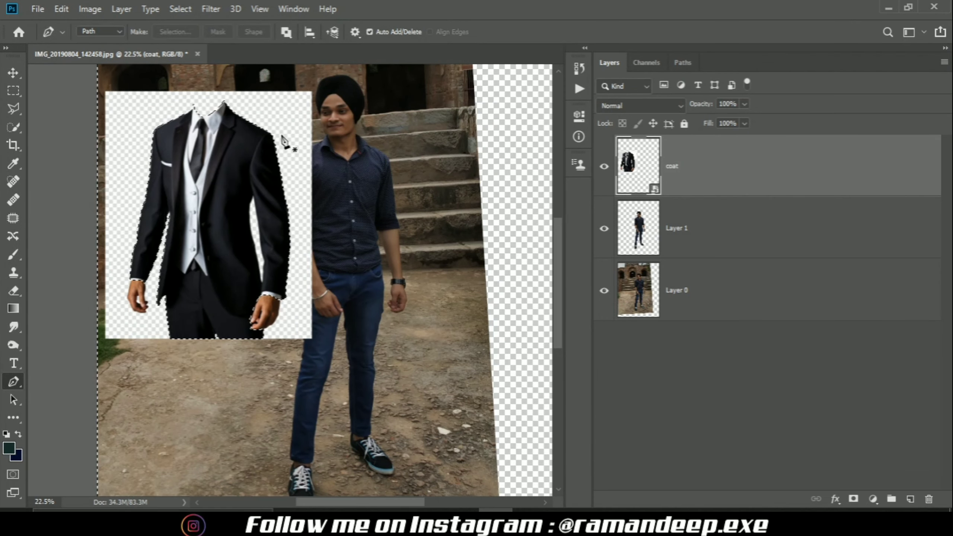
- Rasterize the coat layer, delete everything outside the traced coat and clear the selection
key(Delete)
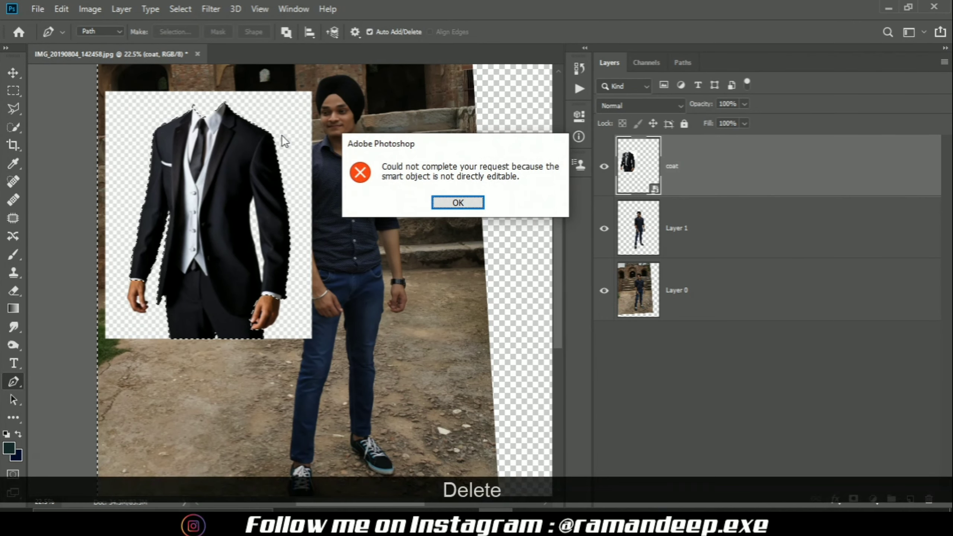
click(478, 204)
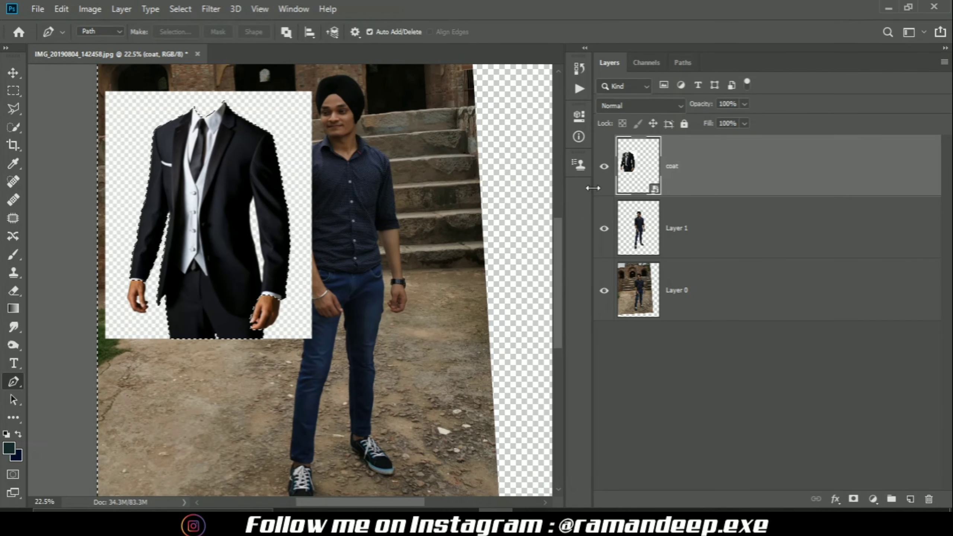
right_click(697, 172)
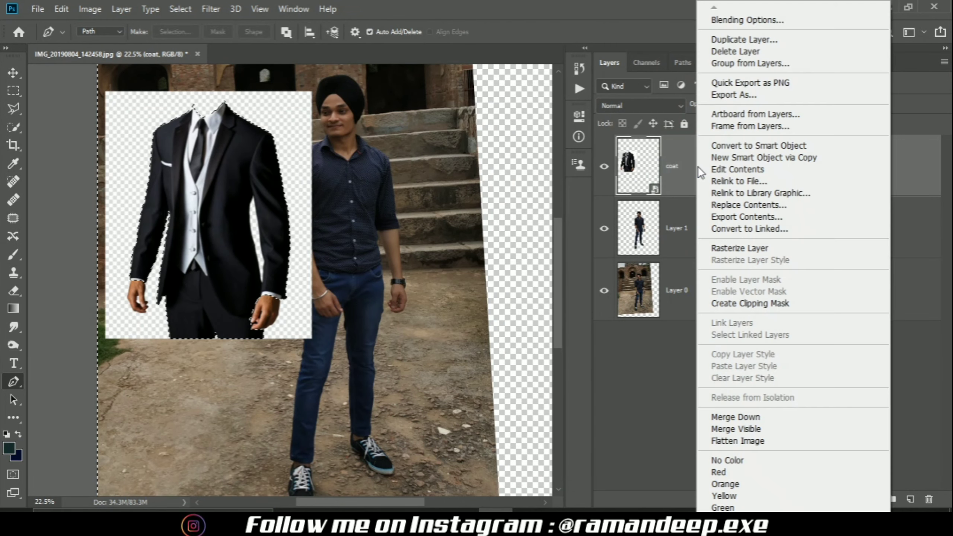
click(724, 249)
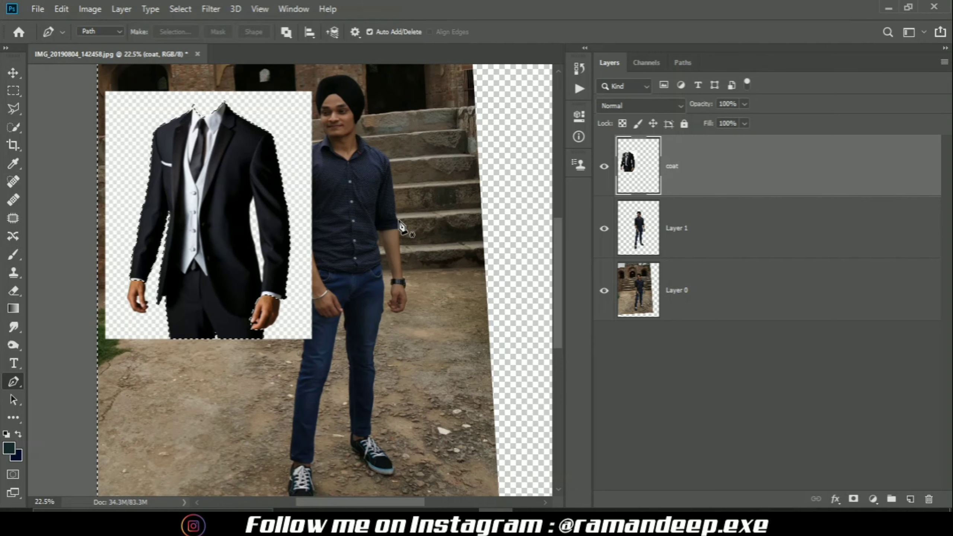
key(Delete)
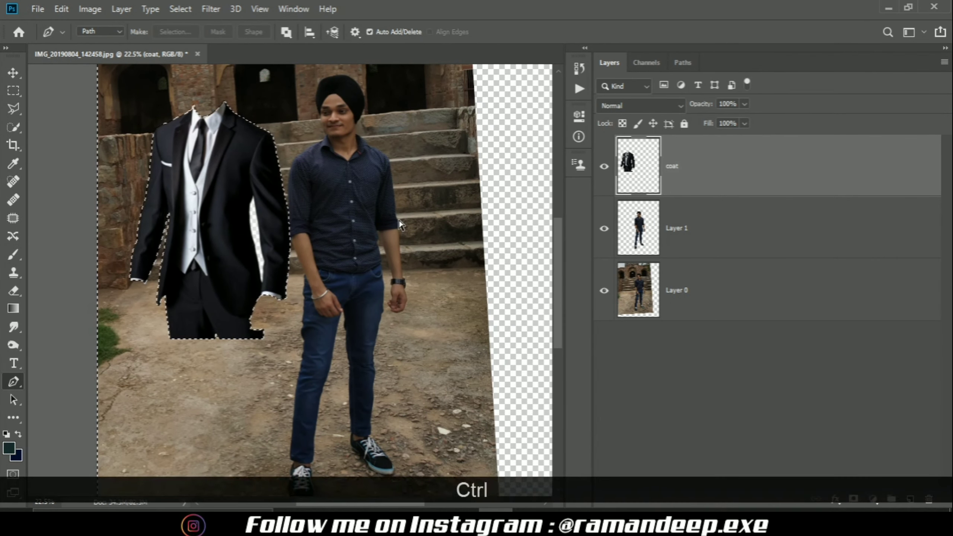
key(ctrl+d)
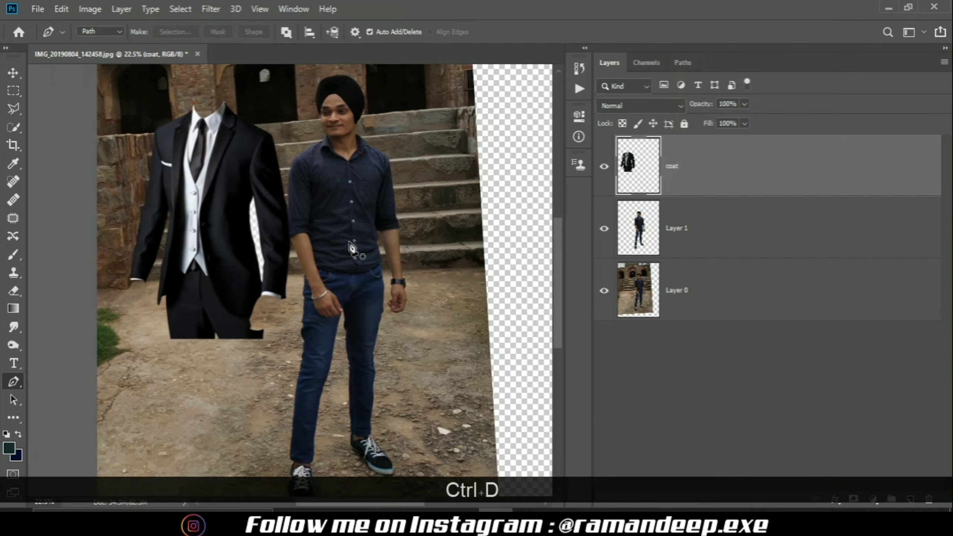
- Hide Layer 0 so the photo's background is out of view
key(ctrl)
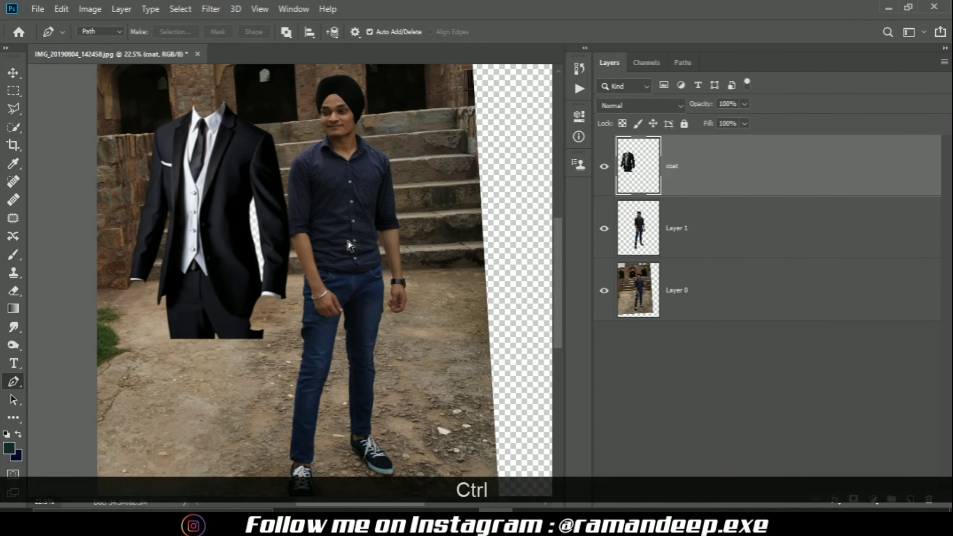
click(603, 291)
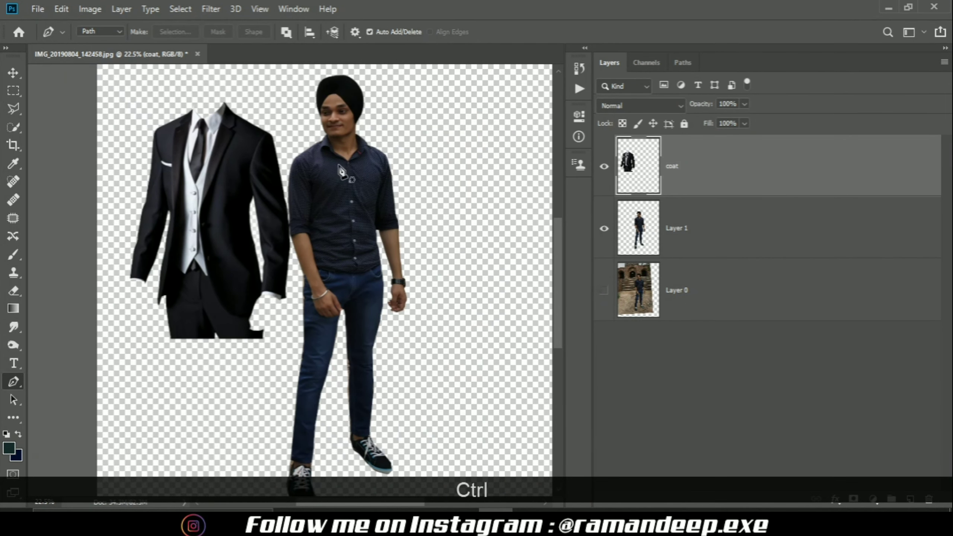
- Try flipping the coat horizontally, rotating it about -2.7° and scaling it to about 83% wide and 78% high
key(ctrl+t)
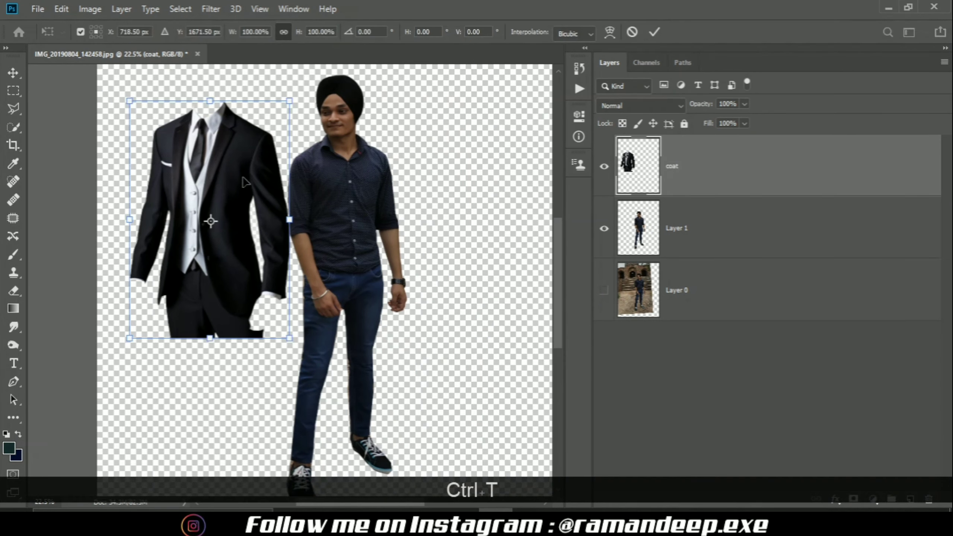
right_click(244, 185)
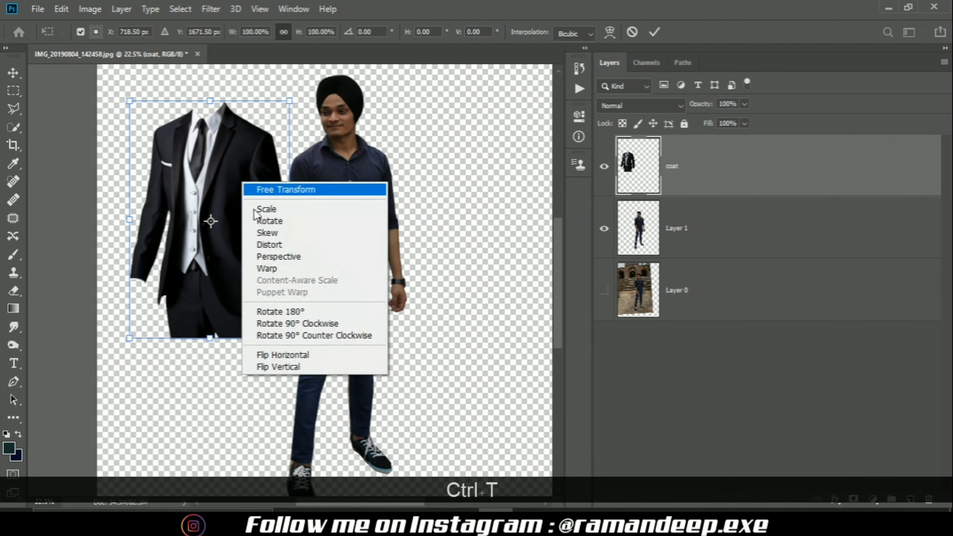
click(278, 355)
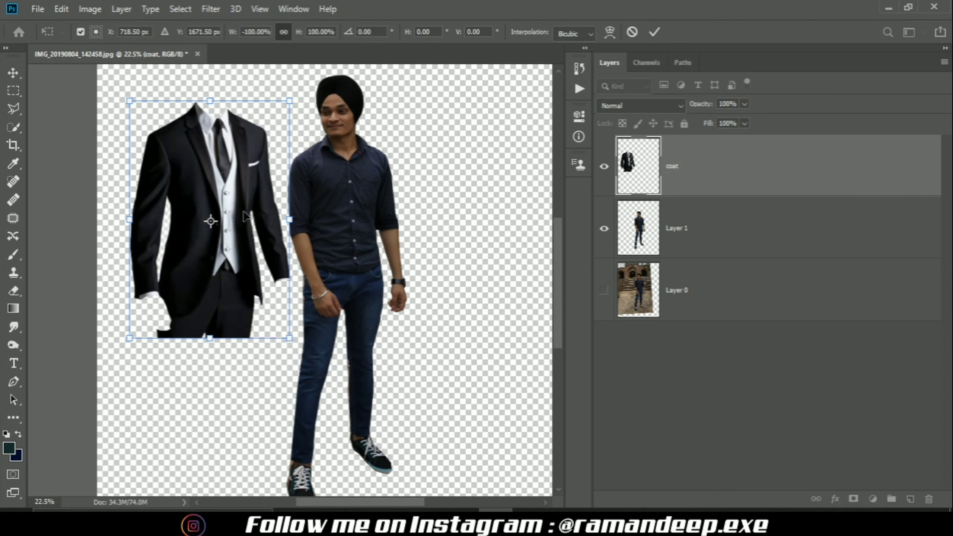
drag(243, 203, 255, 202)
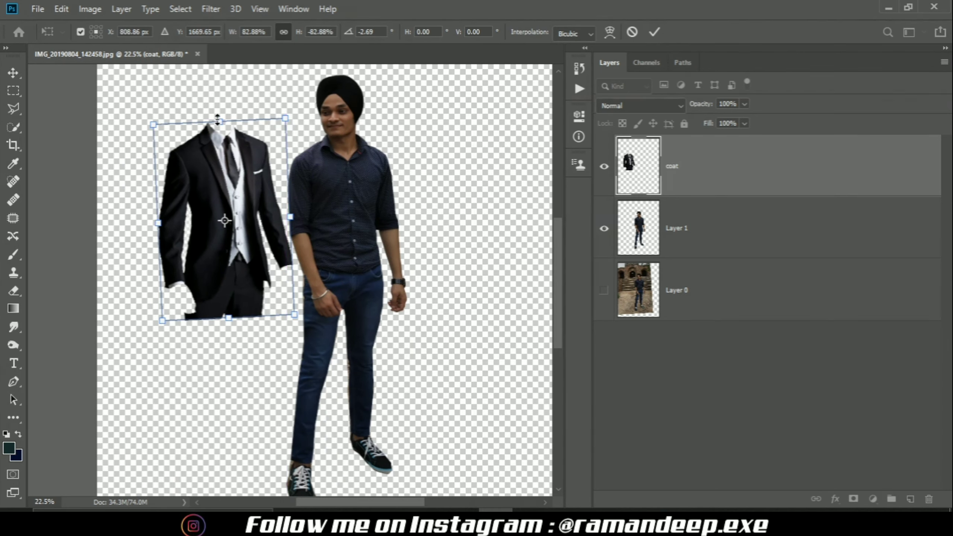
key(shift)
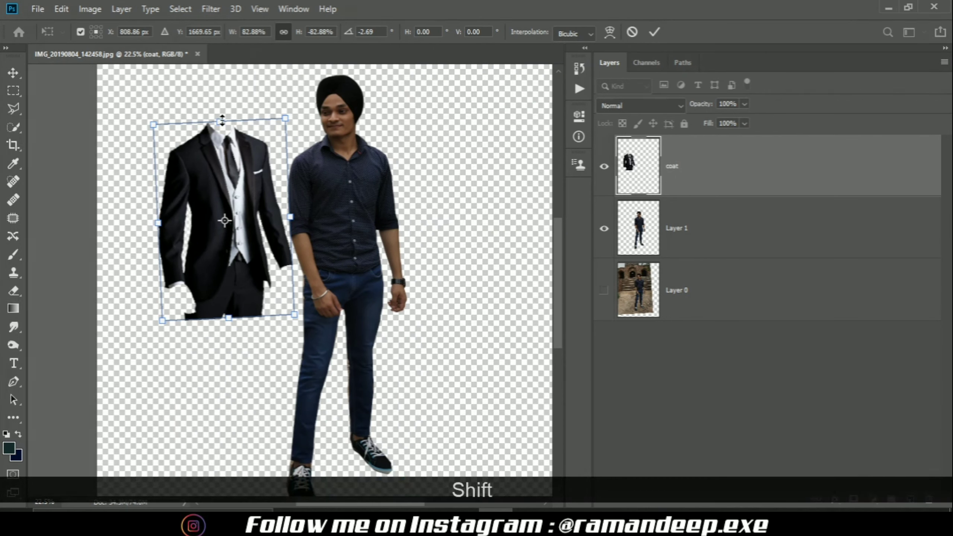
drag(219, 121, 224, 133)
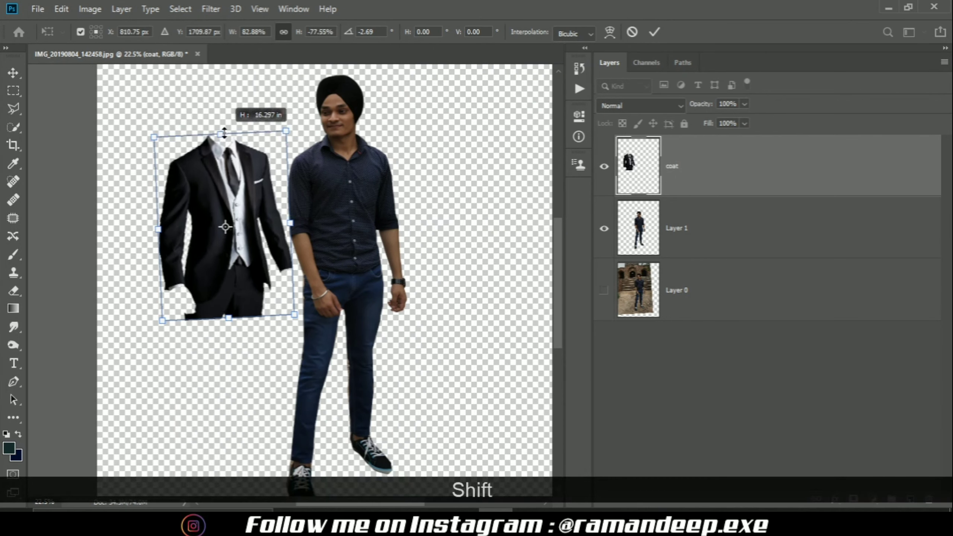
- Try placing the transformed coat over the man's torso and nudge it right to line up with his shoulders
drag(245, 205, 360, 193)
key(Right)
key(Right)
key(Right)
key(Right)
key(Right)
key(Right)
key(Right)
key(Right)
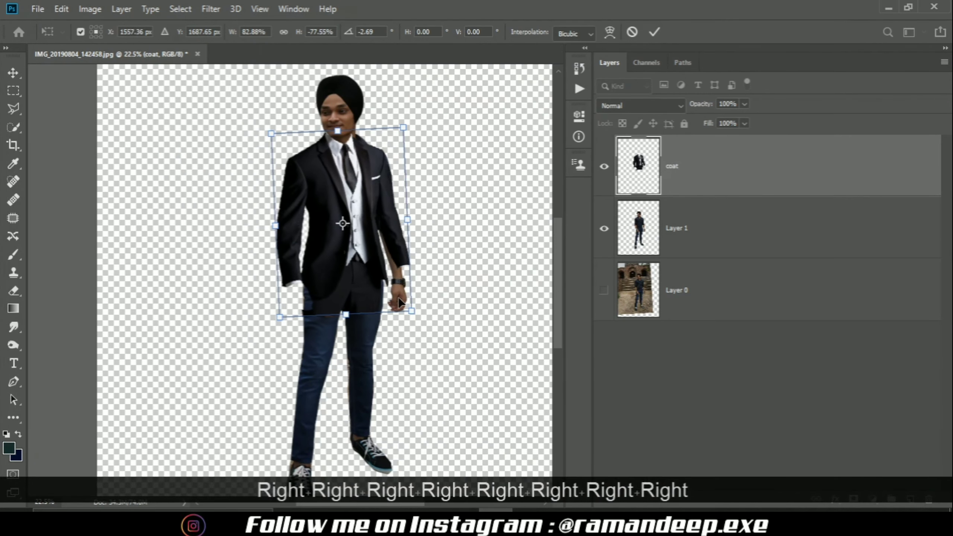
key(Right)
key(Right)
scroll(369, 130, up, 3)
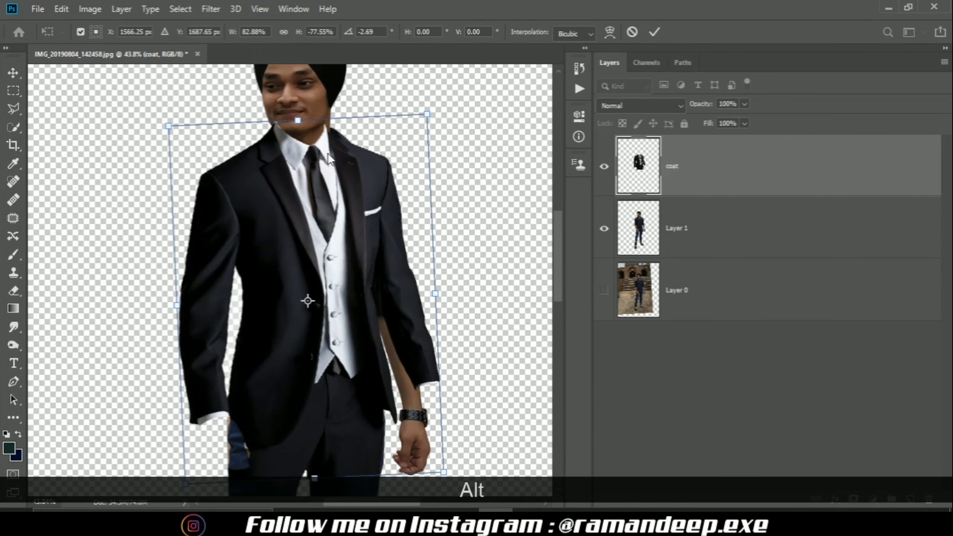
- Try warping the coat to fit the man's torso, undo the warp edits and cancel the transform
right_click(329, 154)
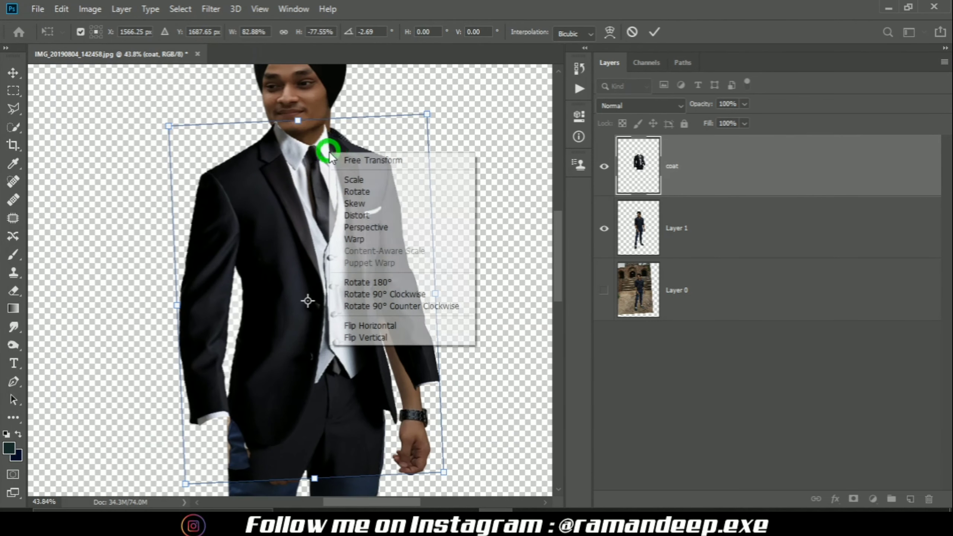
click(358, 239)
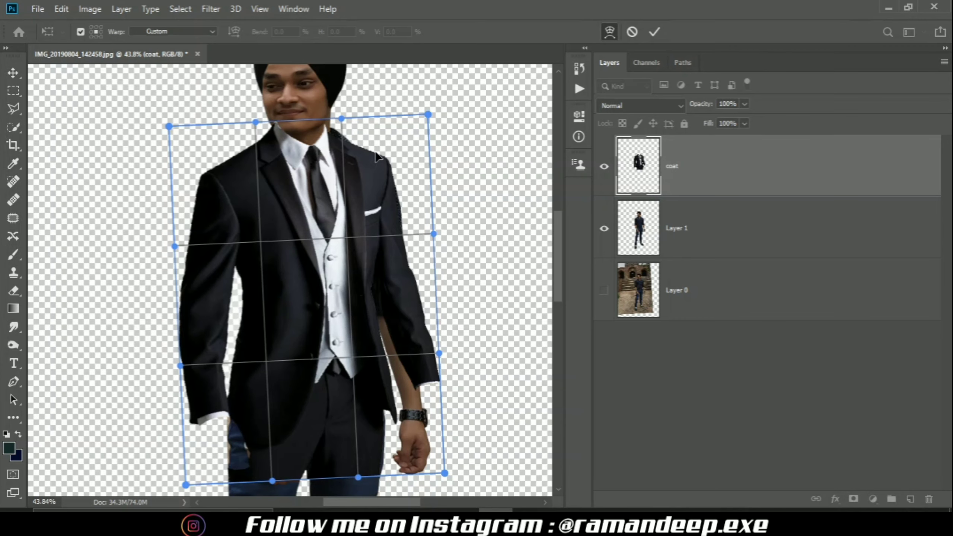
drag(429, 114, 452, 68)
drag(342, 119, 135, 286)
drag(316, 321, 443, 332)
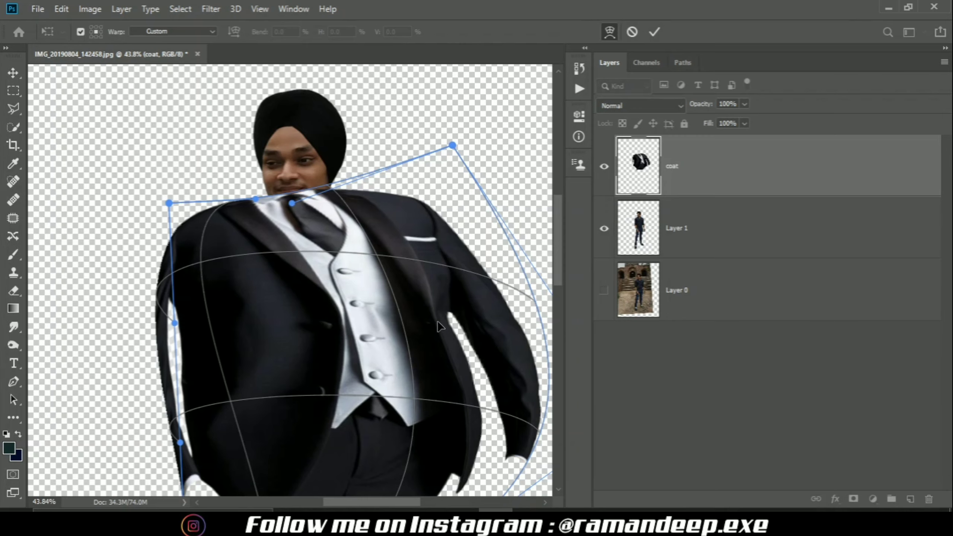
key(ctrl+z)
key(ctrl+z)
key(ctrl+z)
key(ctrl+z)
key(Escape)
- Free Transform the coat: flip it horizontally, scale it to about 90% wide and 86% high, and place it over the man's torso
scroll(210, 308, down, 5)
key(ctrl+t)
right_click(395, 334)
mouse_move(151, 340)
mouse_down()
mouse_move(394, 333)
mouse_move(147, 322)
mouse_up()
click(435, 315)
drag(193, 445, 178, 421)
drag(150, 356, 166, 365)
drag(121, 215, 120, 228)
drag(161, 366, 289, 371)
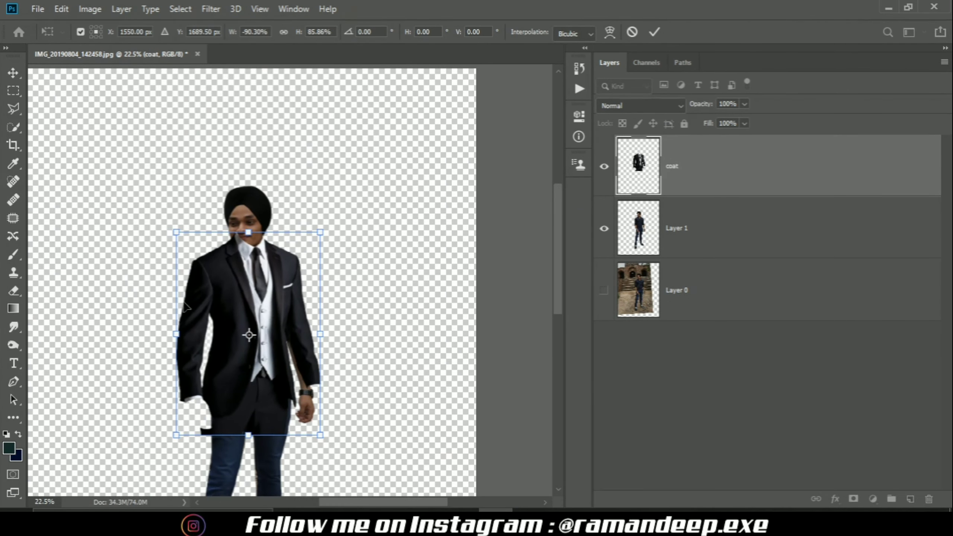
- Scale the coat to about 85% wide and 81% high, rotate it about -2.6°, align it with the shoulders and apply
drag(176, 232, 184, 243)
drag(269, 282, 263, 279)
drag(325, 220, 319, 216)
drag(281, 306, 285, 309)
scroll(282, 226, up, 3)
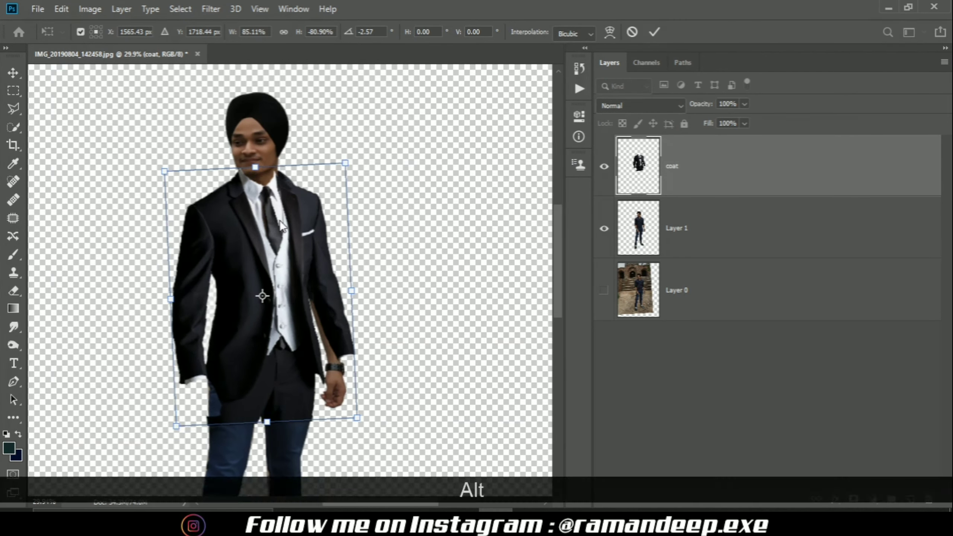
key(Return)
- Warp the coat around the collar and shift its lower edge slightly to match the man's neck and waist
key(ctrl+t)
right_click(315, 137)
click(338, 225)
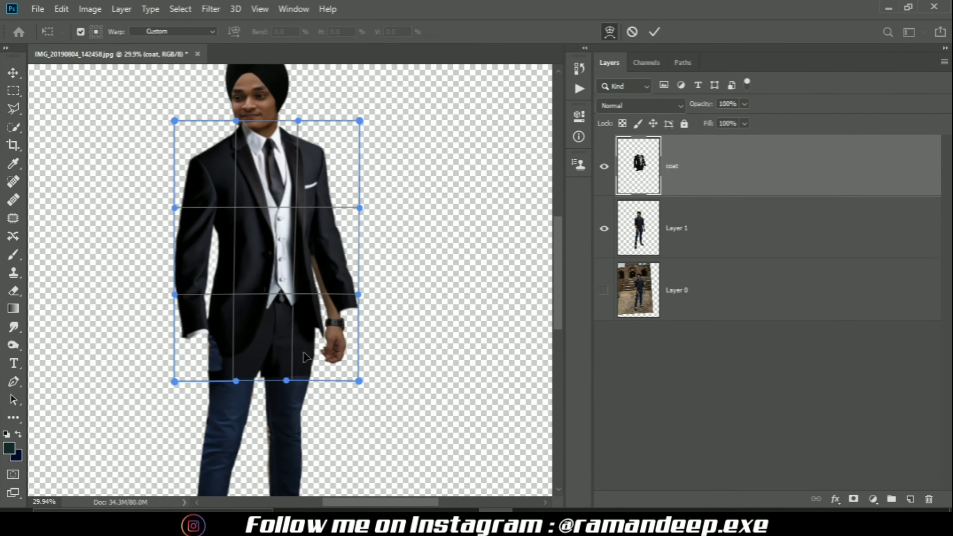
drag(305, 358, 304, 342)
drag(240, 139, 298, 141)
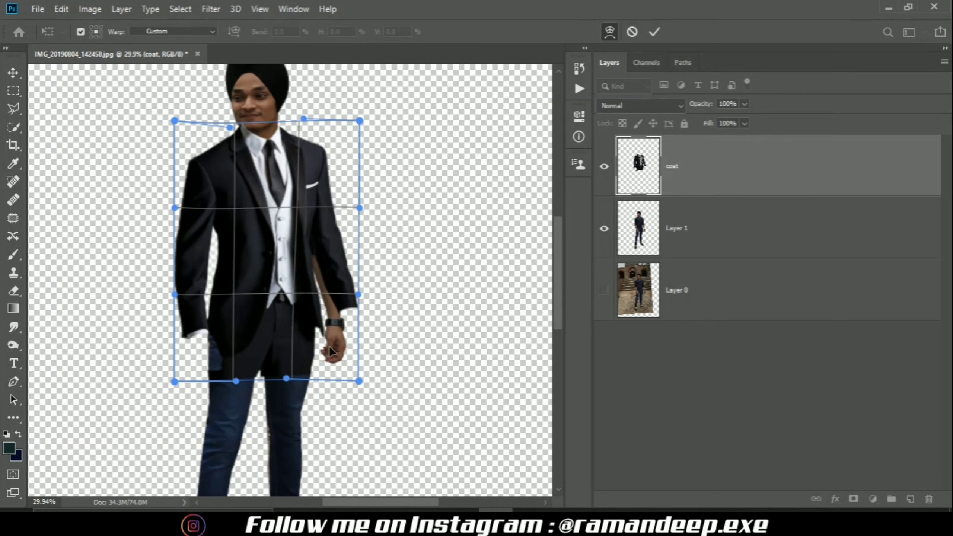
drag(267, 375, 268, 375)
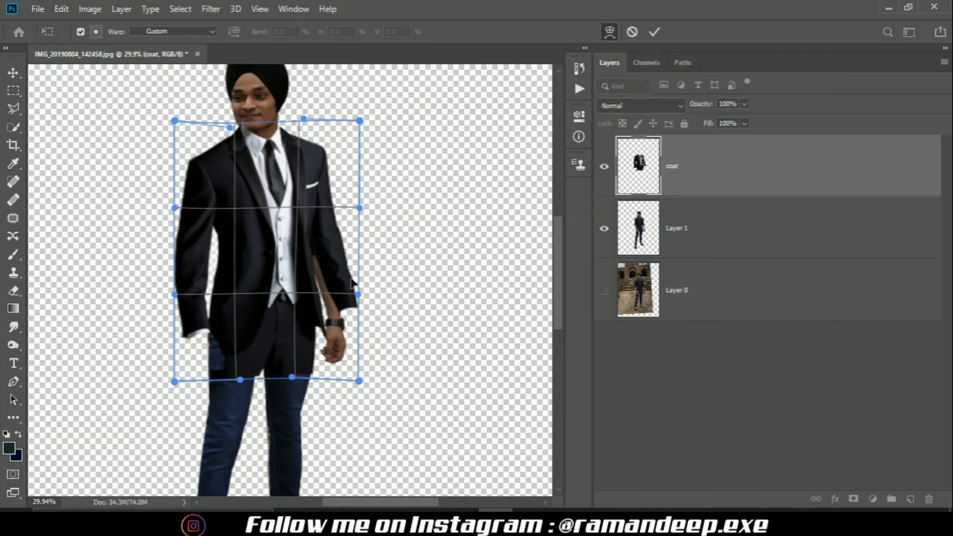
- Warp the pocket-square side's sleeve and chest inward to fit the man's arm, and apply the warp
drag(347, 289, 342, 286)
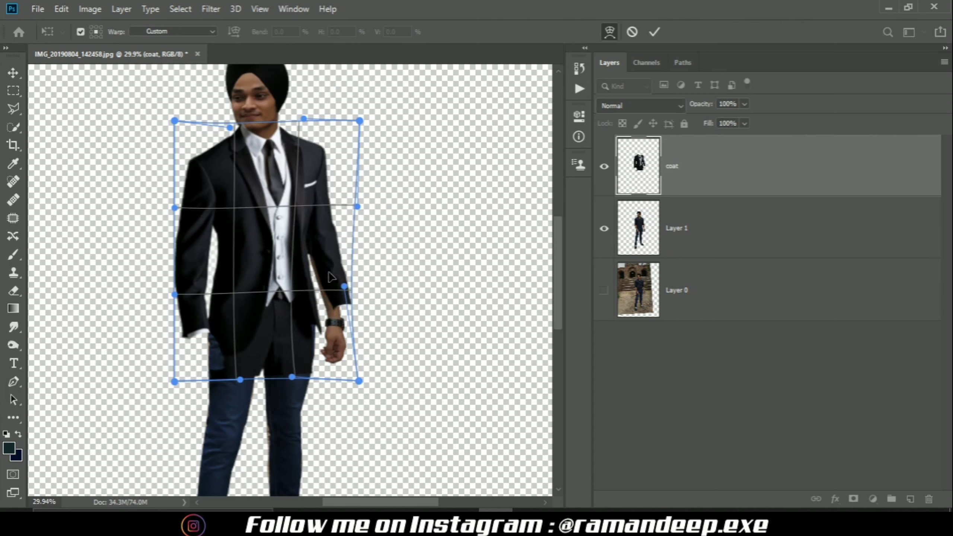
drag(291, 199, 284, 194)
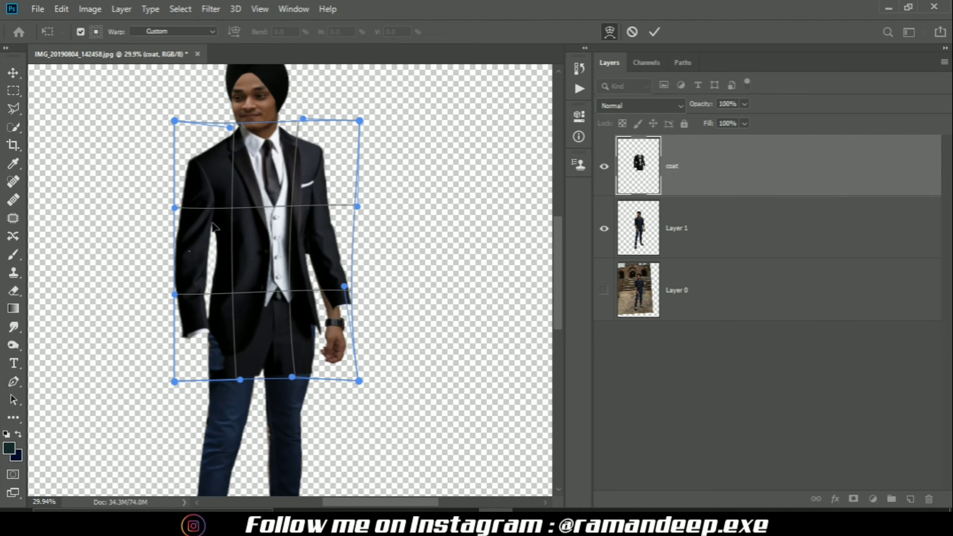
key(Return)
- On Layer 1, lasso and delete the bits of shirt sticking out beyond the coat beside both sides of the collar
key(p)
scroll(263, 166, up, 5)
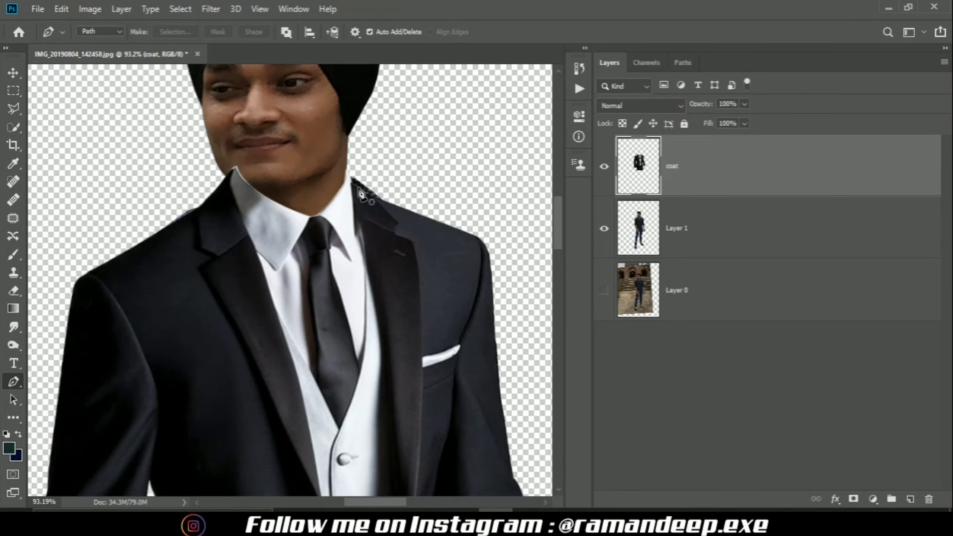
scroll(376, 193, up, 4)
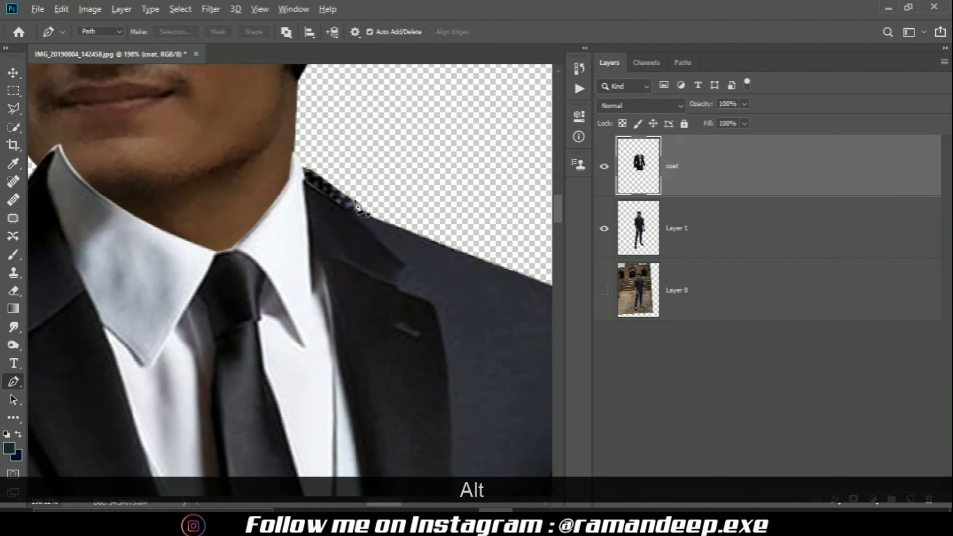
scroll(349, 195, down, 2)
click(704, 248)
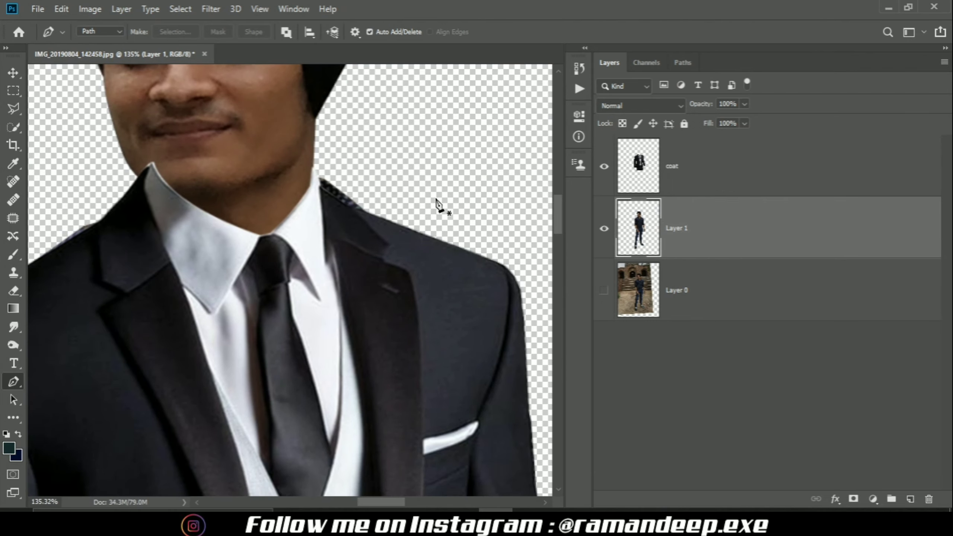
key(ctrl)
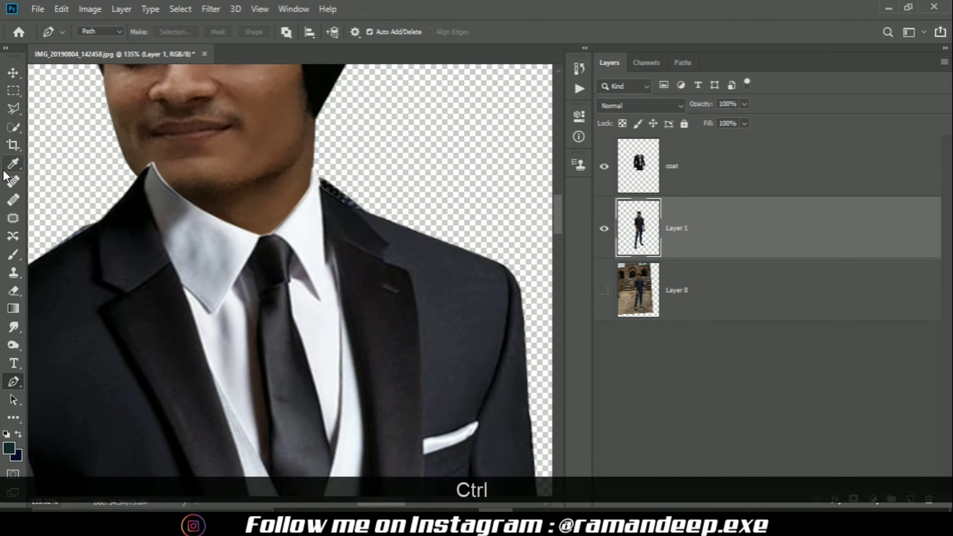
right_click(12, 113)
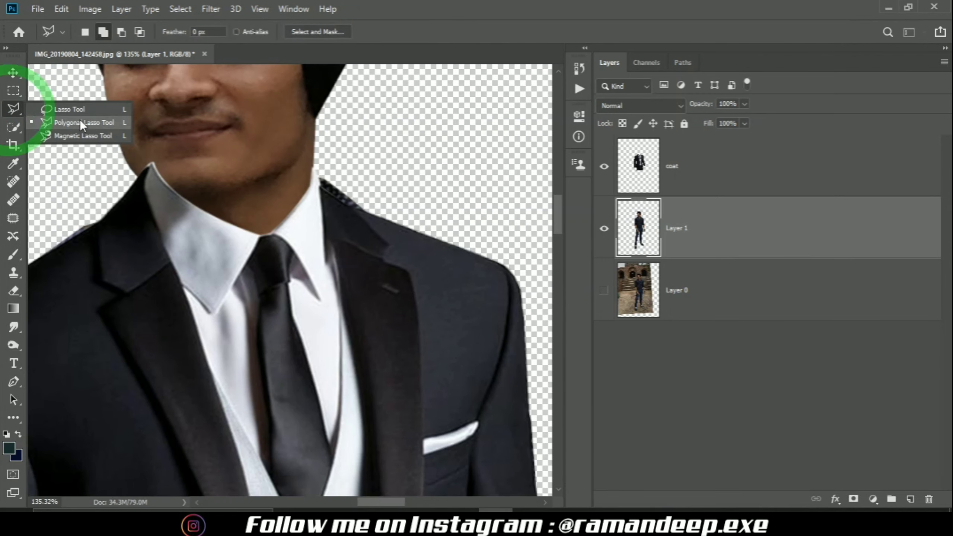
click(72, 106)
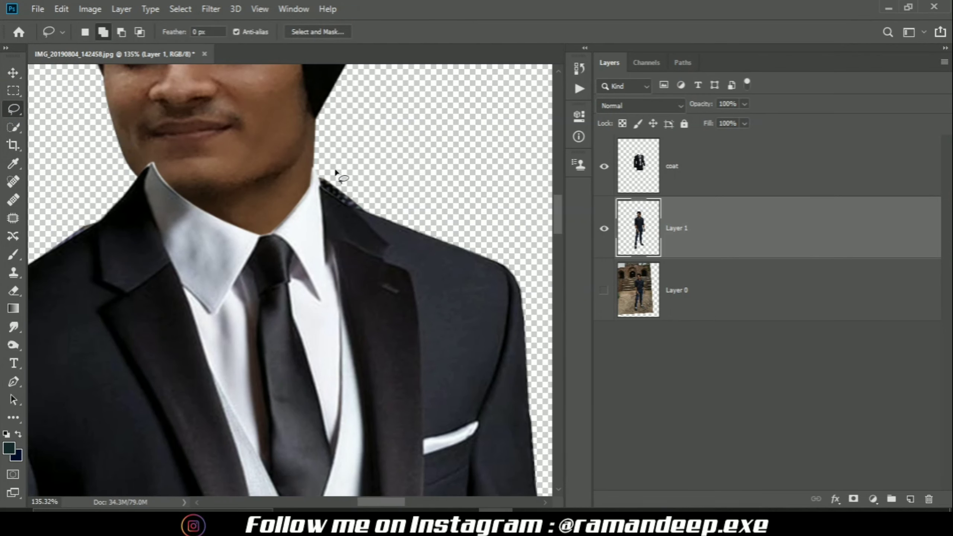
mouse_move(320, 164)
mouse_down()
mouse_move(320, 198)
mouse_move(342, 218)
mouse_move(366, 215)
mouse_move(375, 189)
mouse_move(317, 163)
mouse_up()
key(Delete)
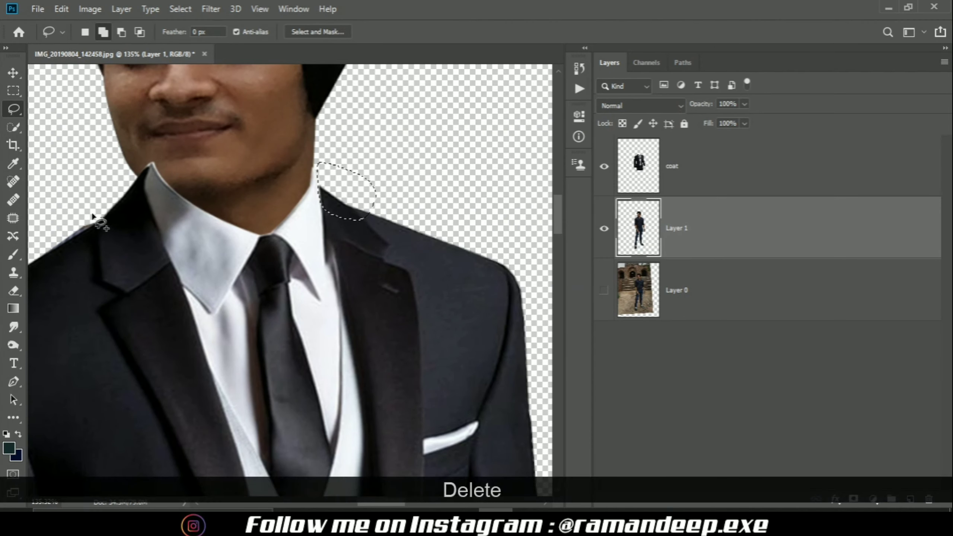
mouse_move(104, 220)
mouse_down()
mouse_move(38, 259)
mouse_move(76, 279)
mouse_move(104, 222)
mouse_up()
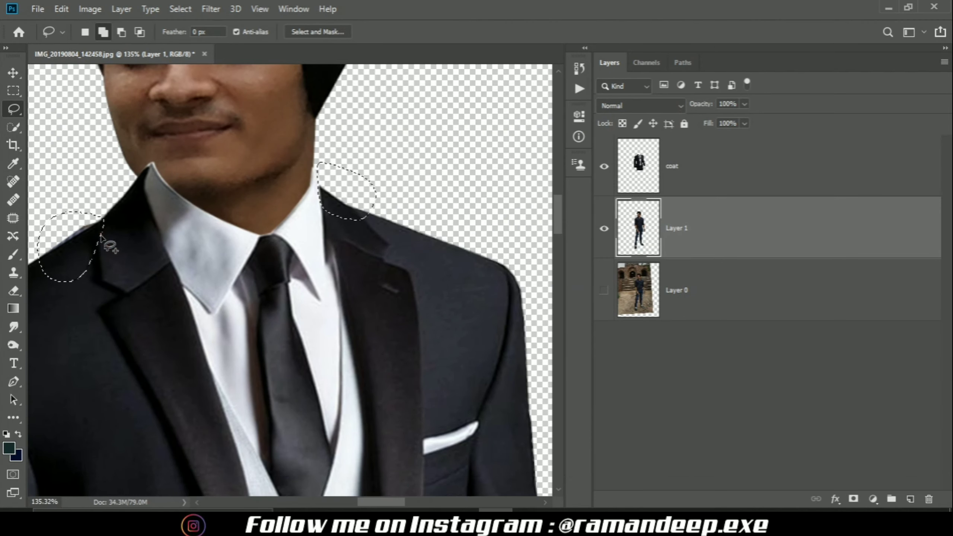
key(Delete)
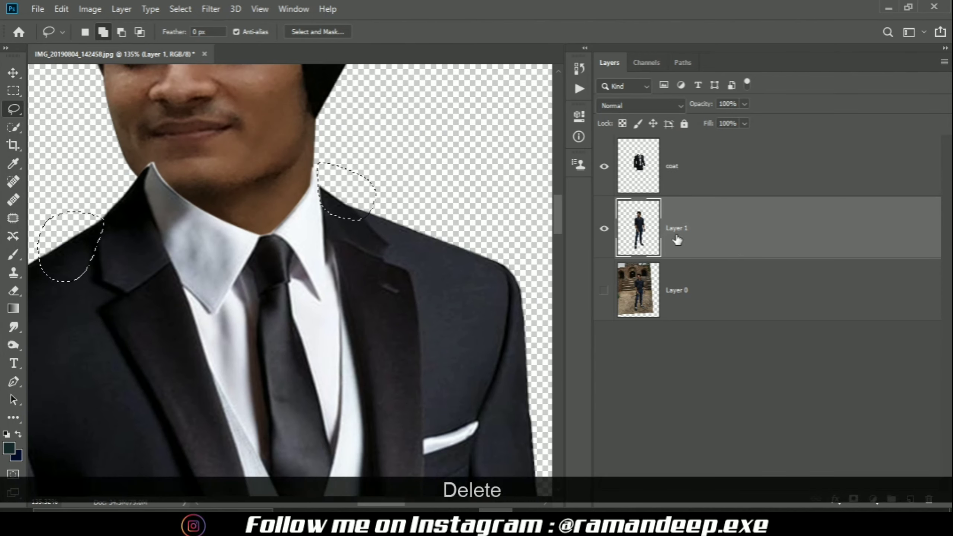
- Clear the selection and hide the coat layer to expose the man's arms and shirt
drag(254, 285, 255, 241)
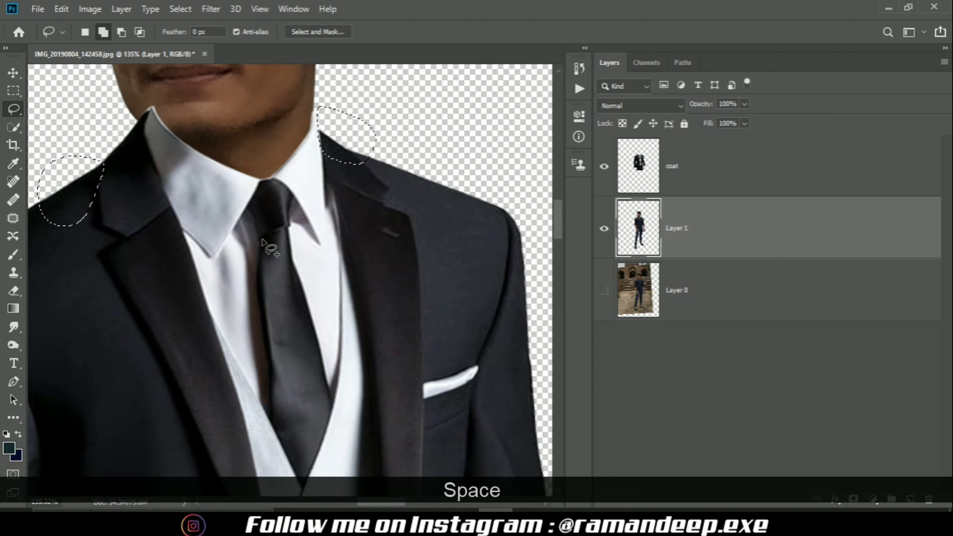
scroll(263, 240, down, 6)
scroll(263, 242, down, 5)
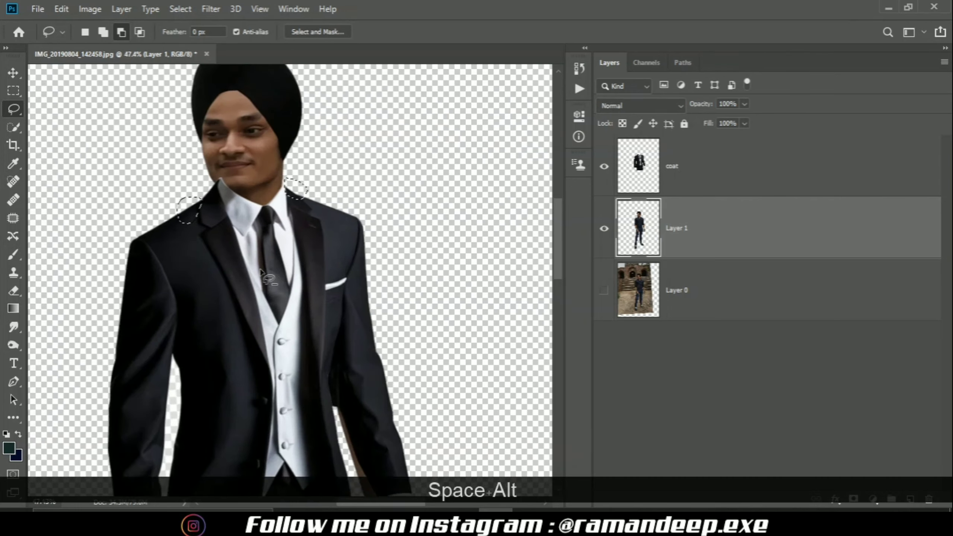
scroll(337, 265, up, 5)
scroll(303, 263, down, 3)
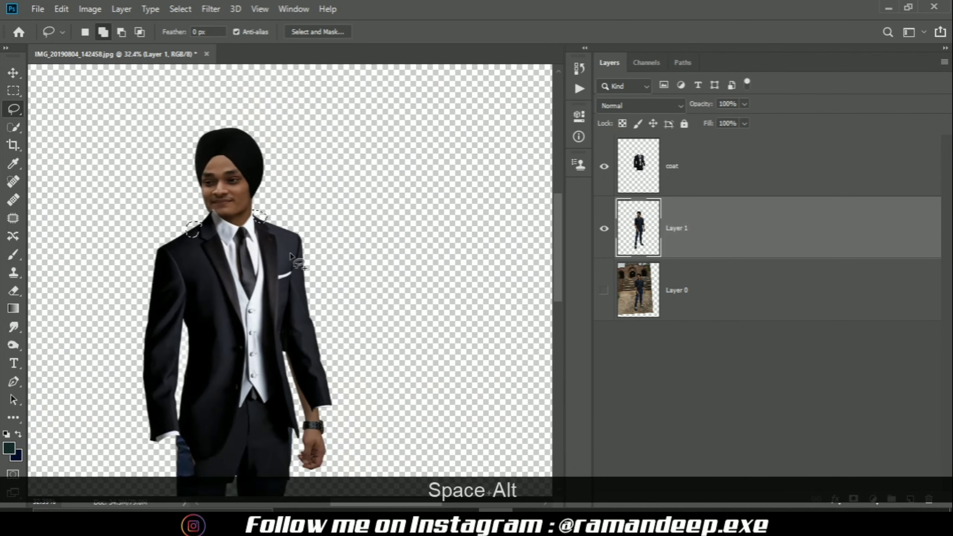
scroll(323, 357, up, 5)
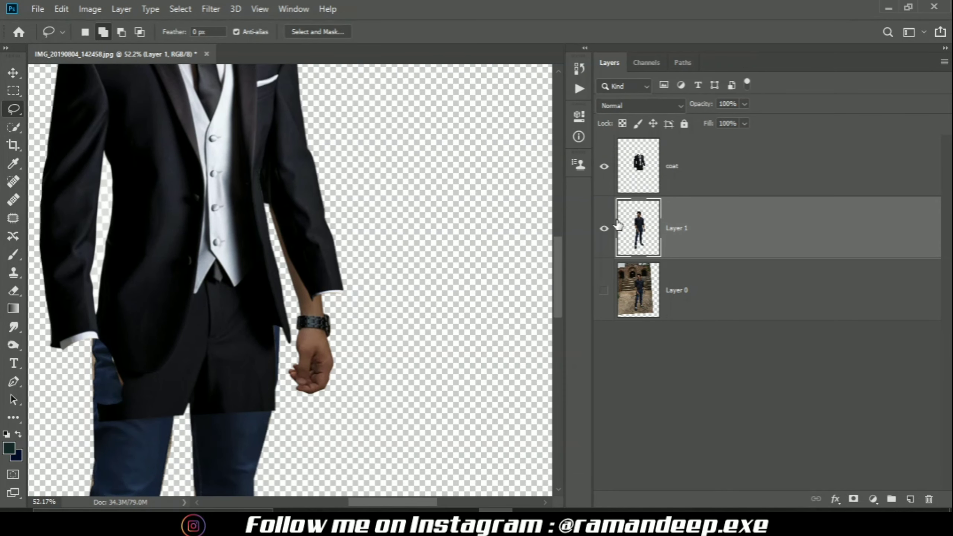
click(604, 166)
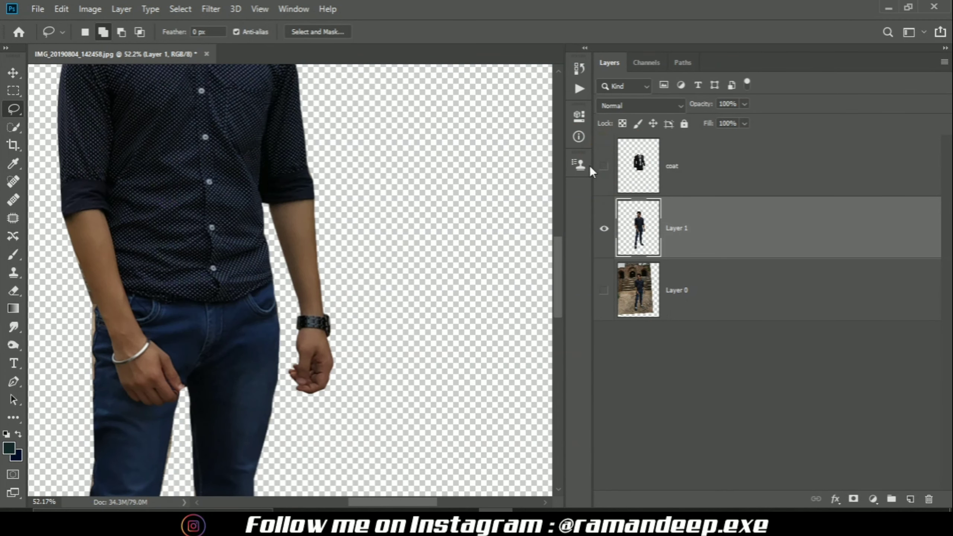
scroll(255, 248, up, 4)
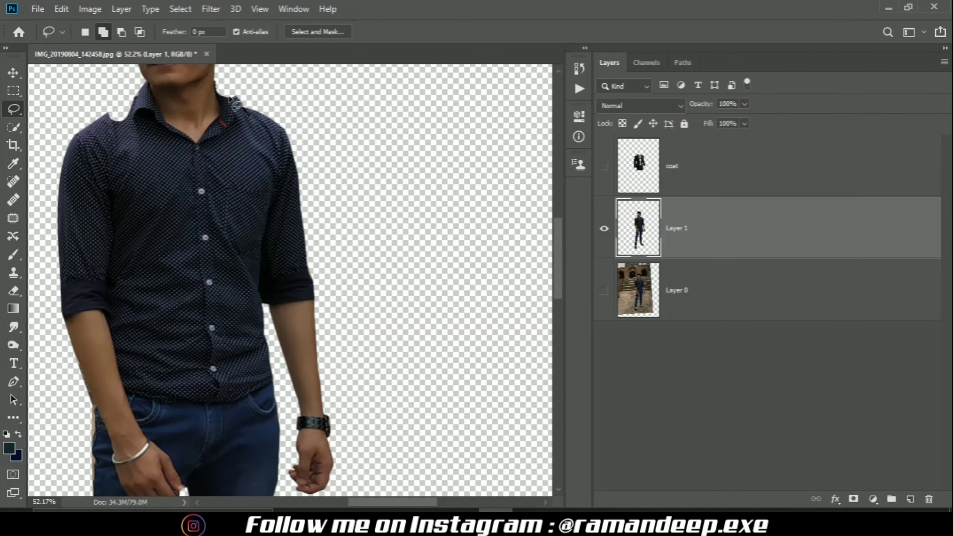
scroll(285, 291, down, 2)
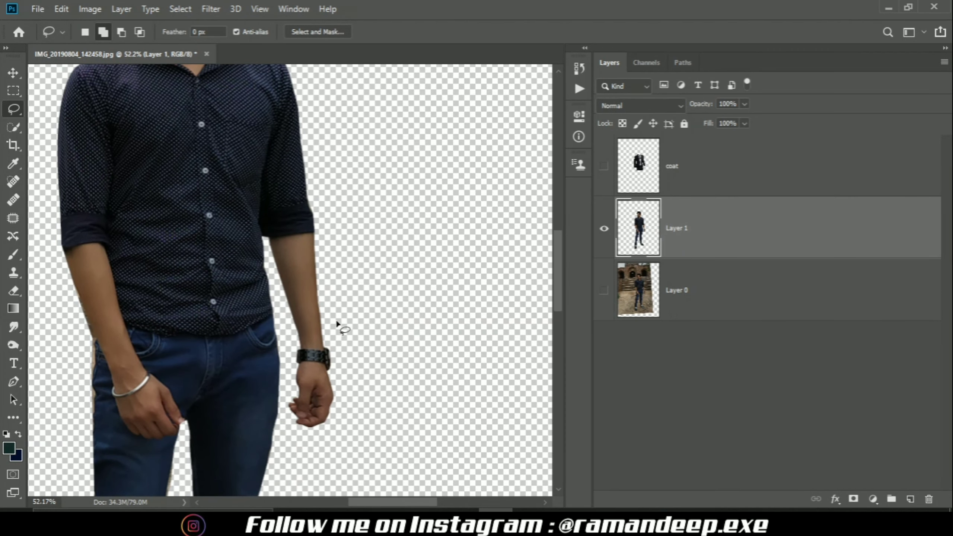
key(ctrl+t)
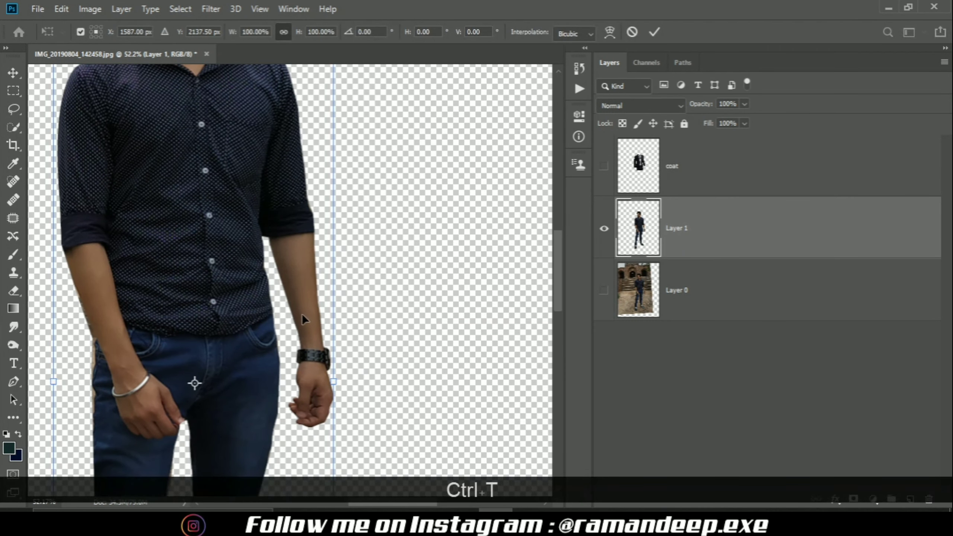
right_click(302, 313)
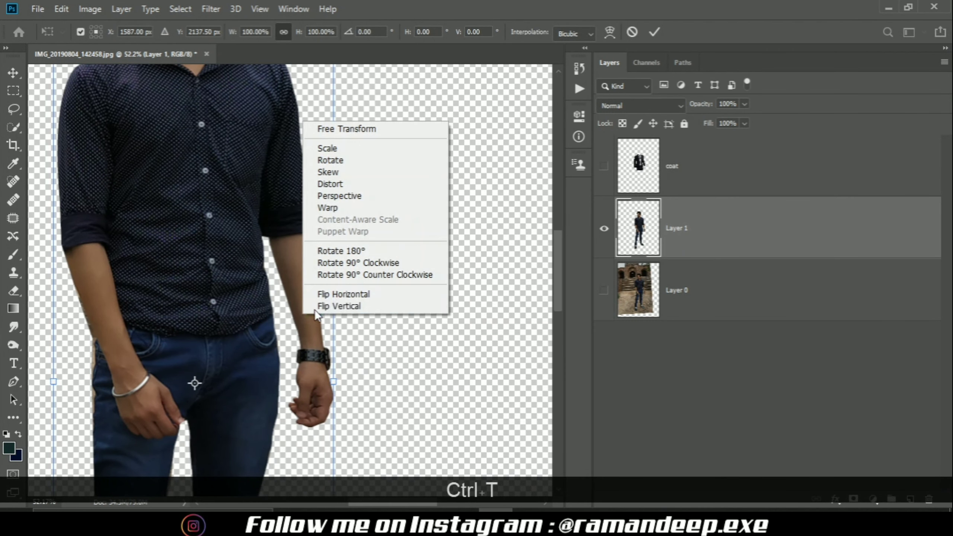
click(328, 209)
drag(317, 388, 327, 376)
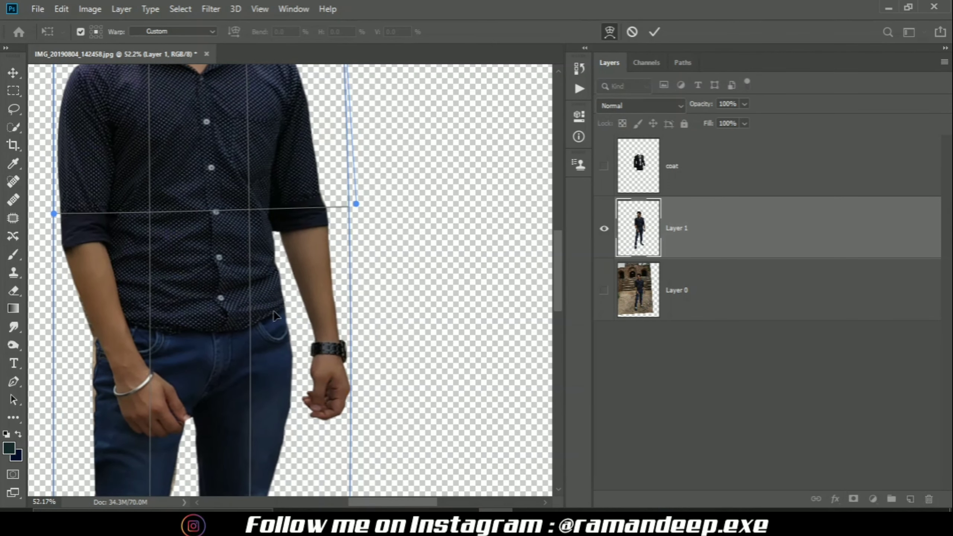
key(ctrl+z)
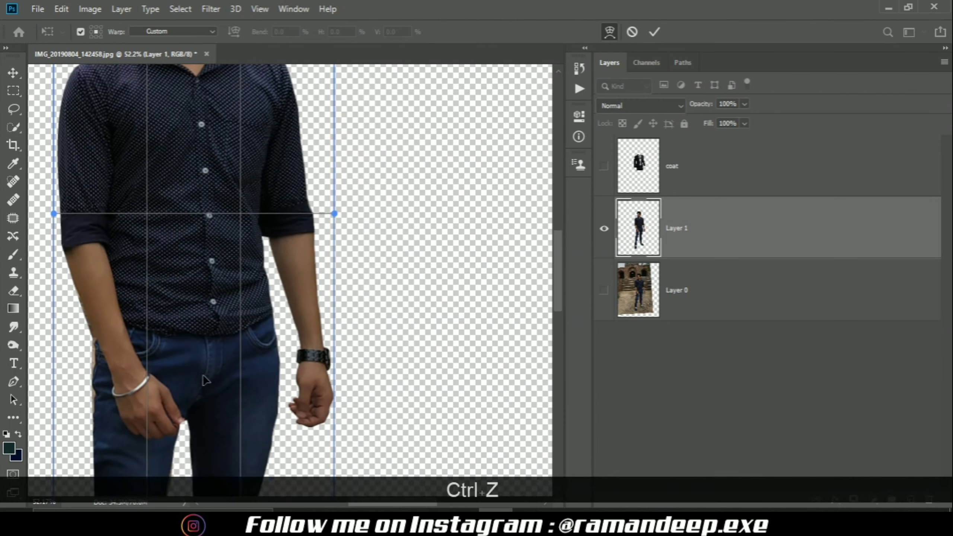
scroll(378, 298, down, 4)
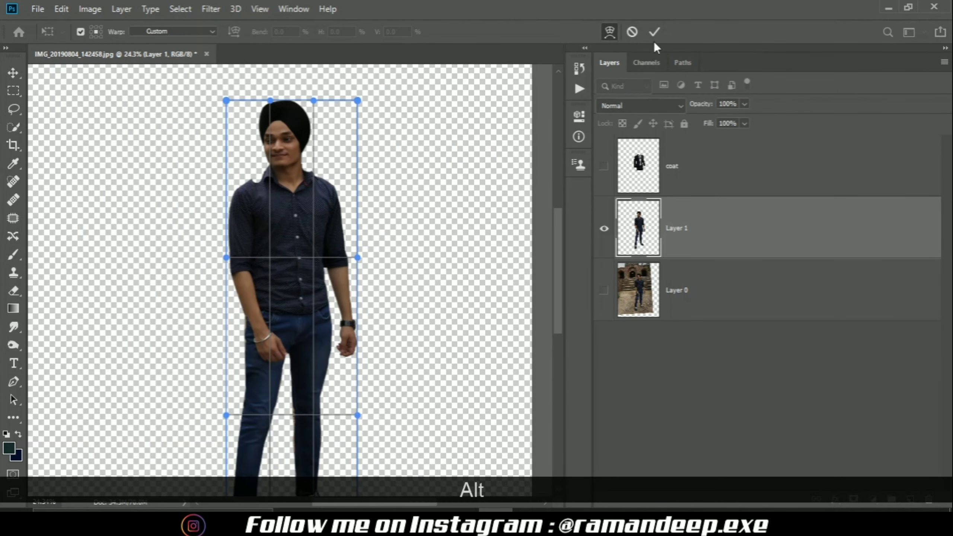
click(636, 31)
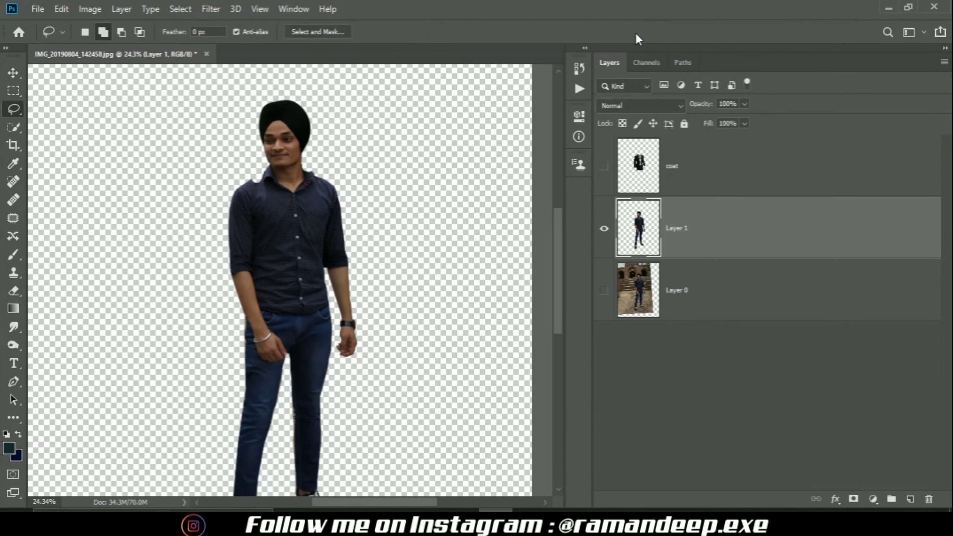
- Start Puppet Warp on Layer 1 and pin the watch-side hand, the sleeve cuff, the shirt front, the hip and the upper thigh
click(55, 11)
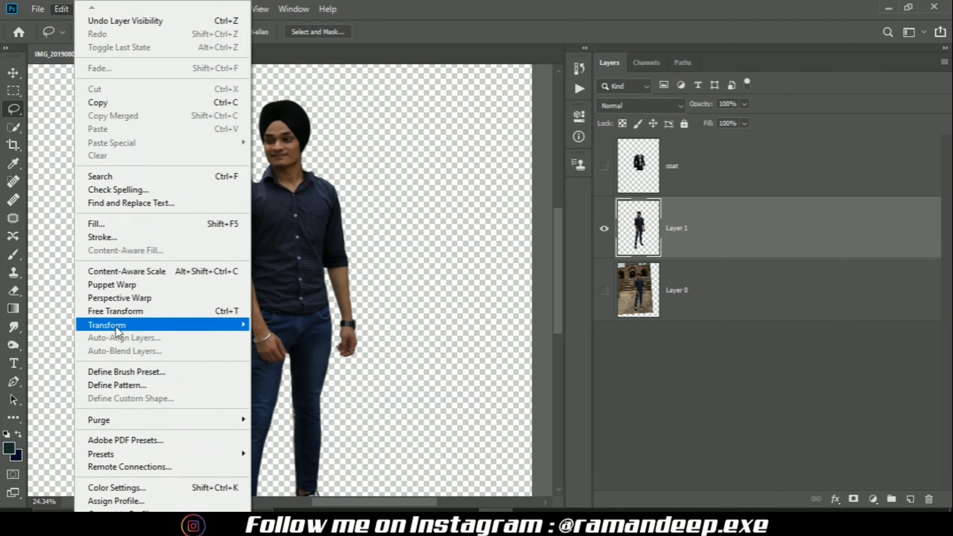
click(109, 285)
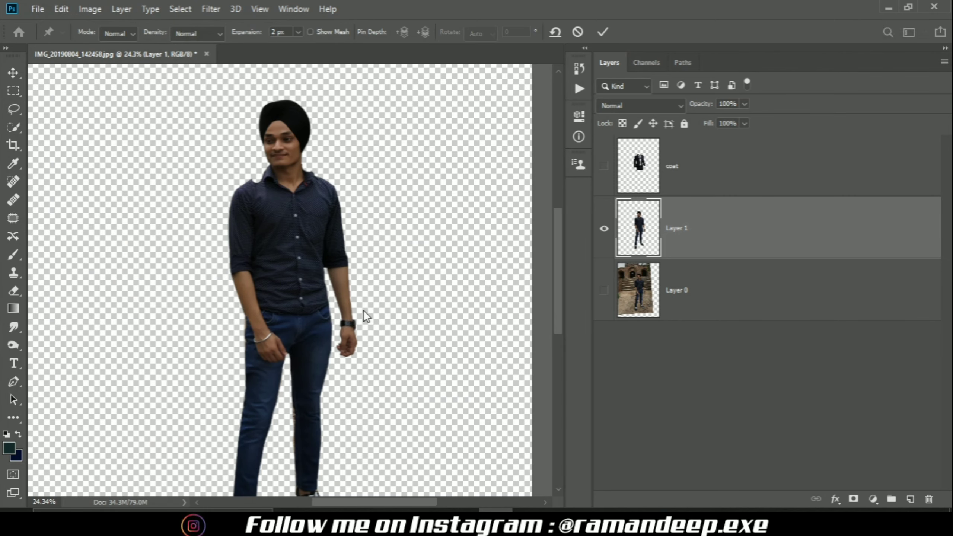
alt+scroll(363, 310, up, 5)
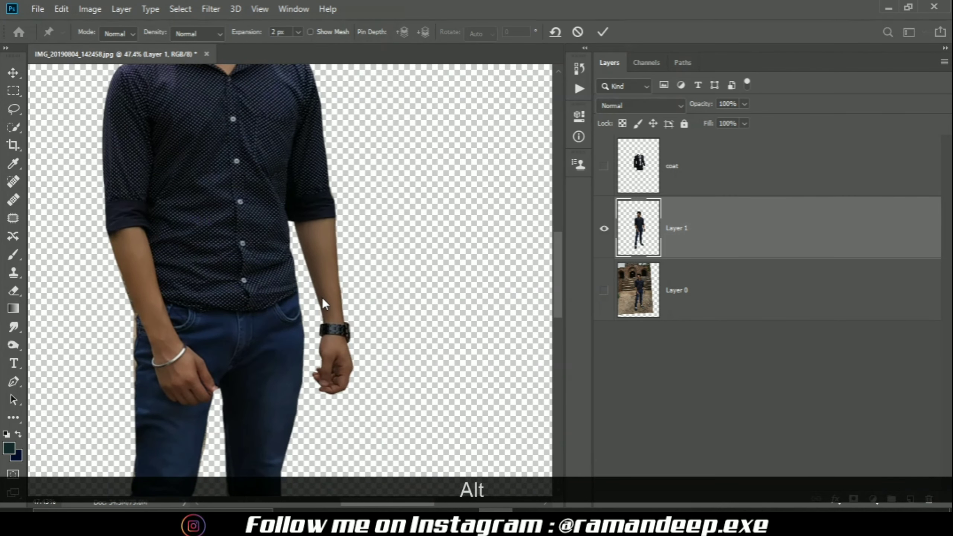
click(334, 346)
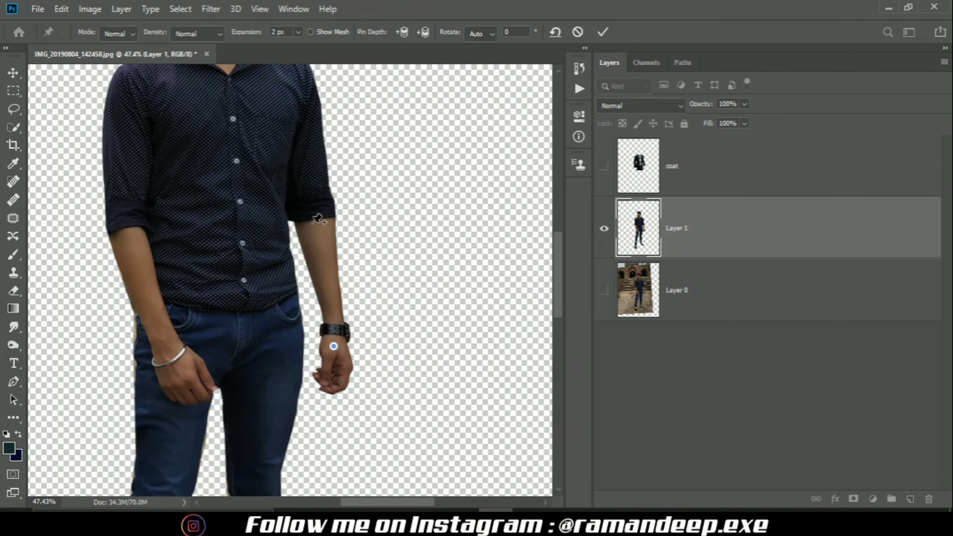
click(310, 204)
click(268, 233)
click(282, 308)
click(278, 359)
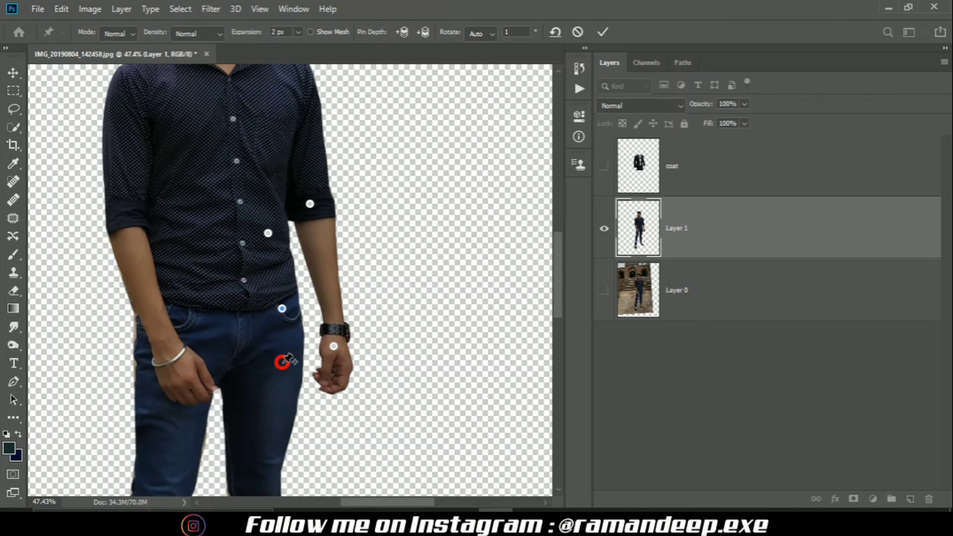
click(273, 408)
click(289, 392)
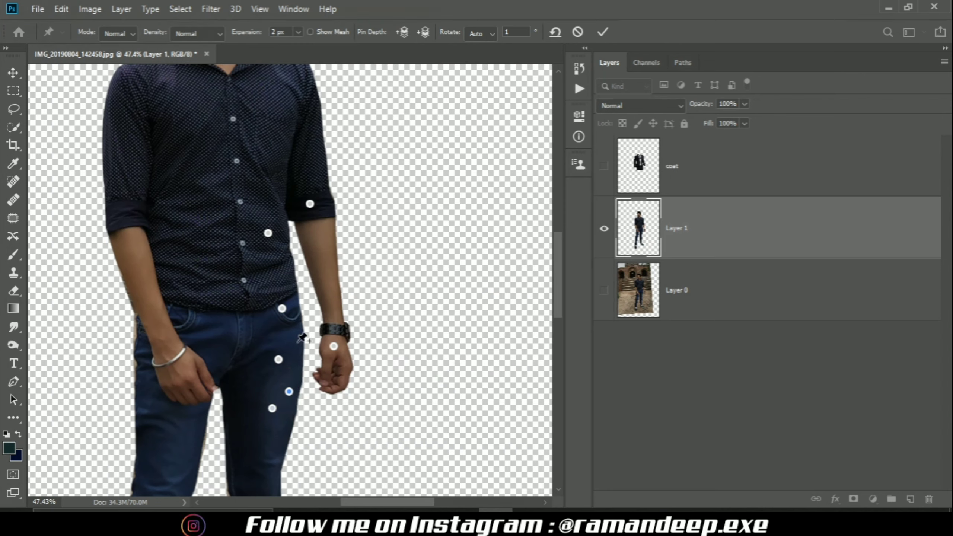
click(293, 338)
click(282, 281)
click(251, 252)
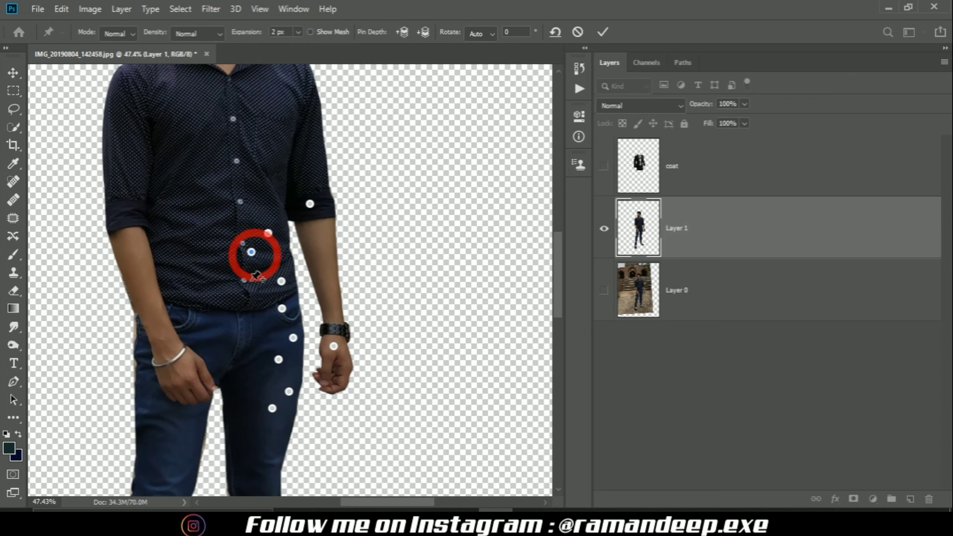
click(252, 395)
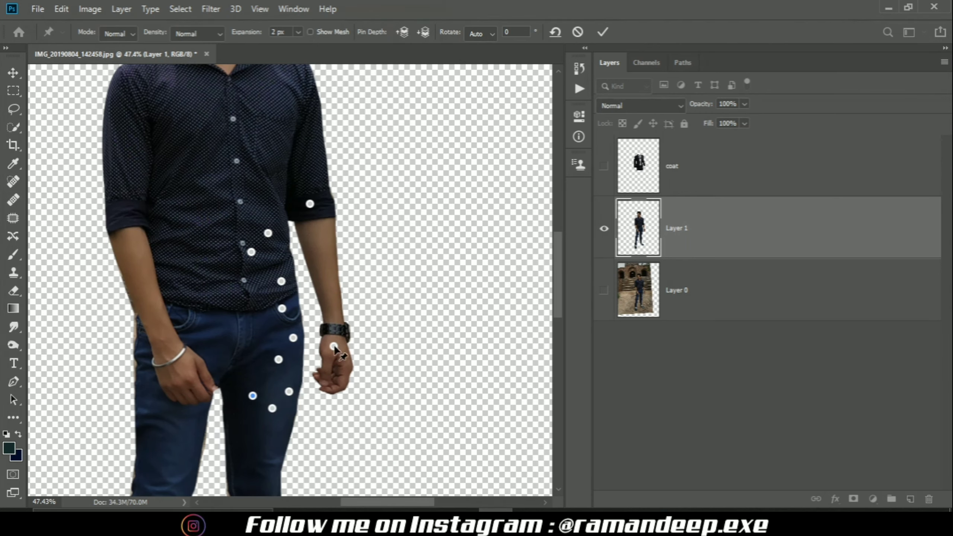
- Move the watch-side hand outward and slightly up to meet the coat sleeve, apply the Puppet Warp, and show the coat layer
drag(334, 347, 348, 340)
click(607, 173)
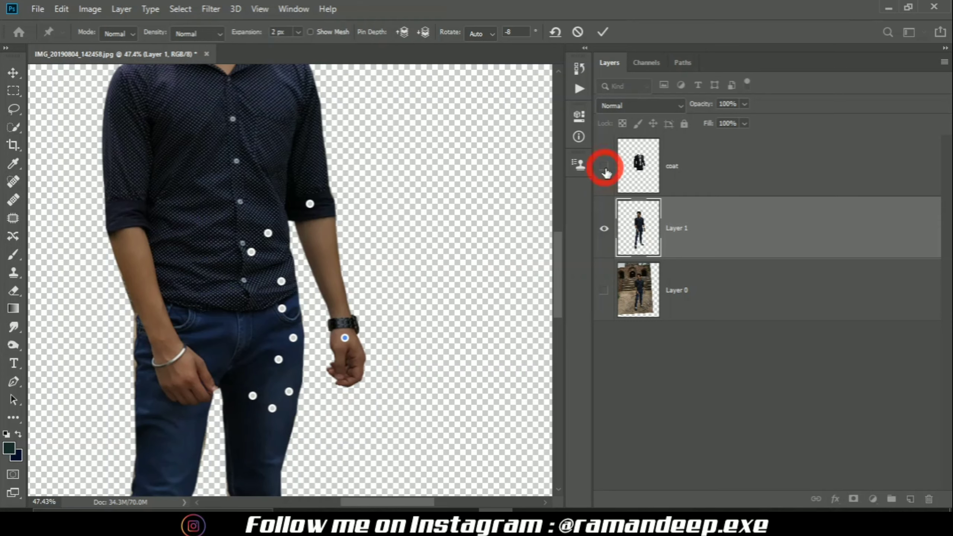
click(603, 33)
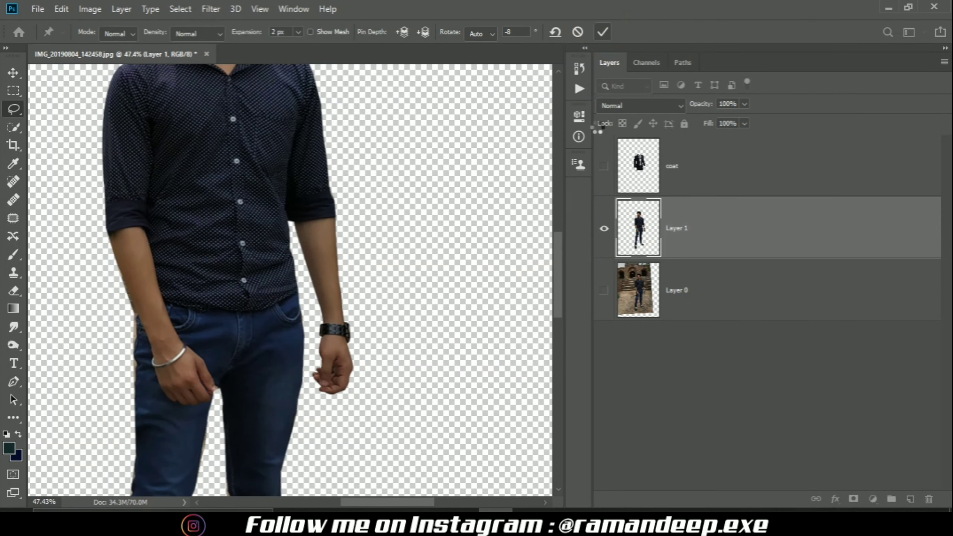
click(604, 167)
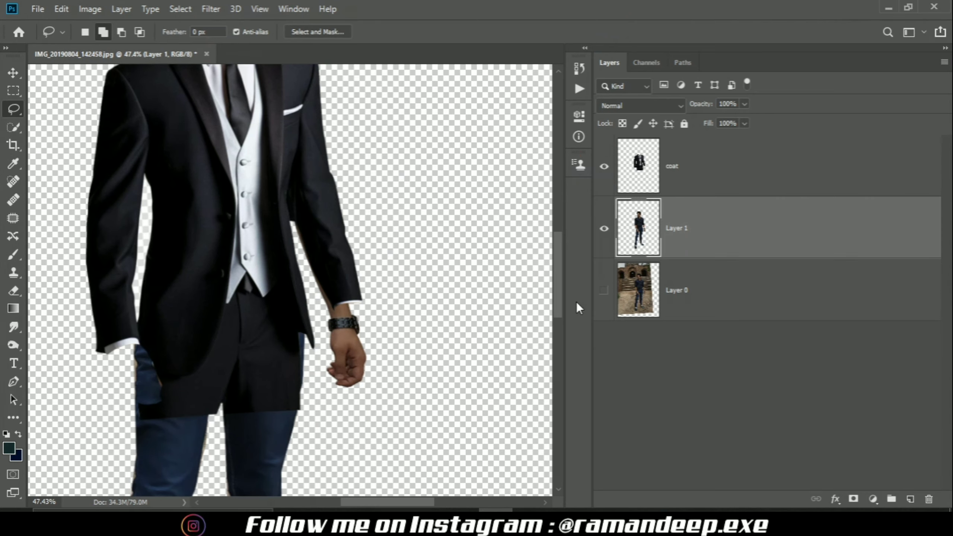
click(61, 10)
click(126, 285)
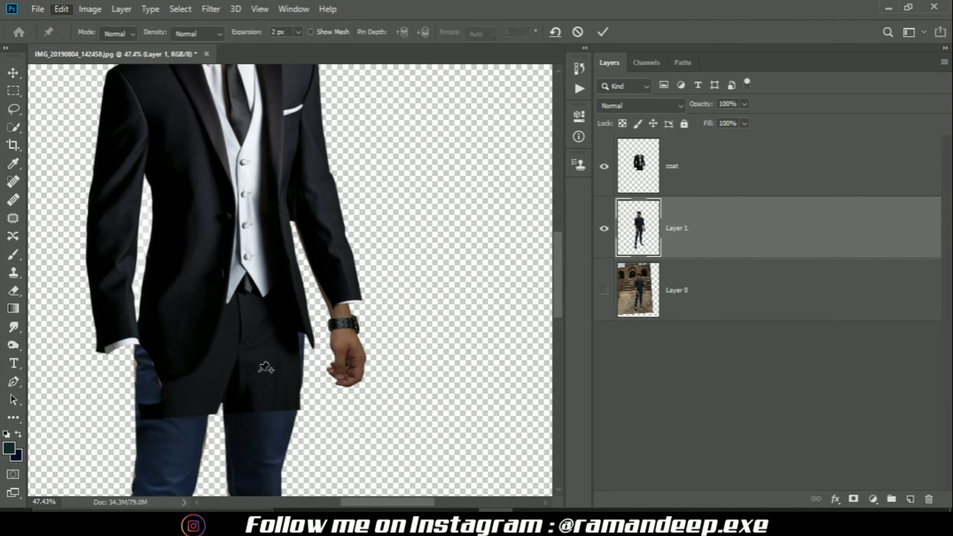
click(347, 344)
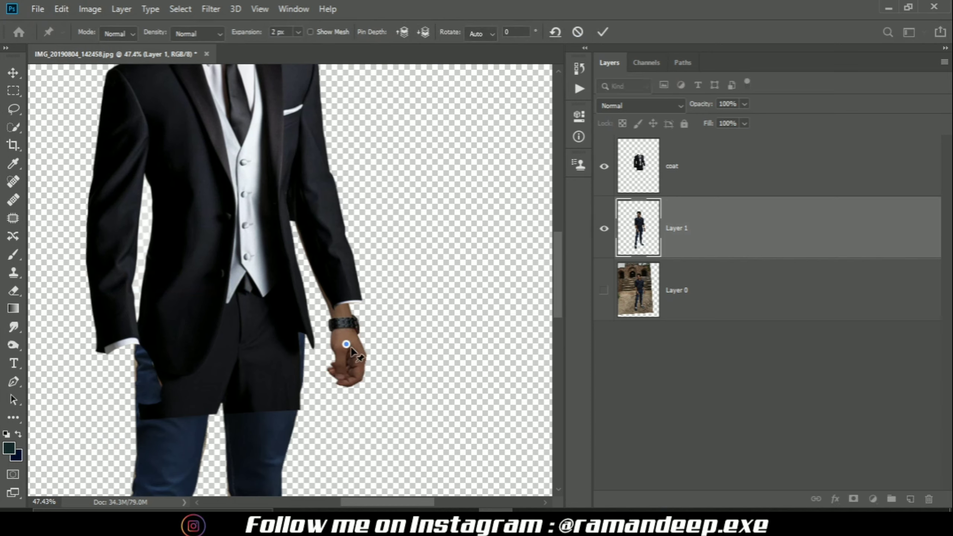
click(308, 193)
click(271, 169)
click(267, 218)
click(277, 289)
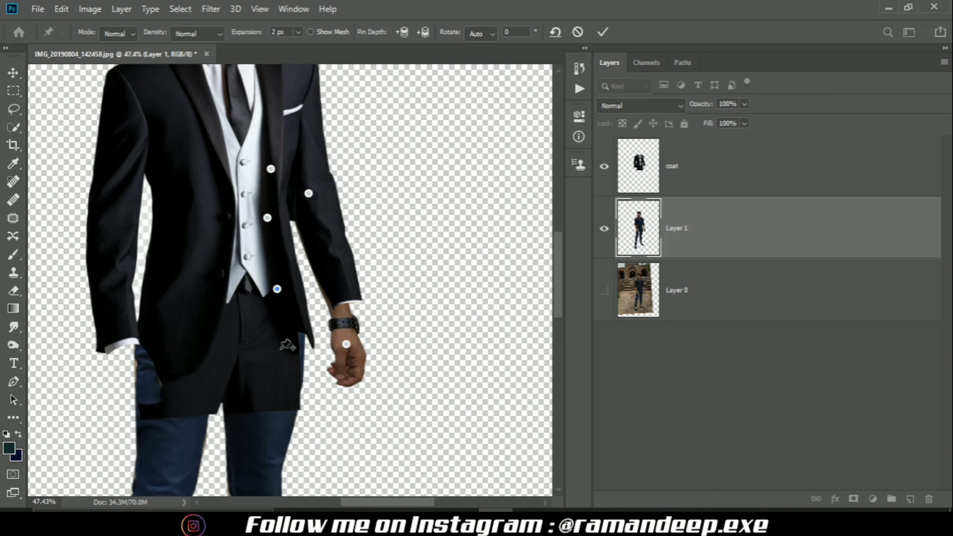
click(276, 346)
click(265, 385)
drag(343, 335, 351, 338)
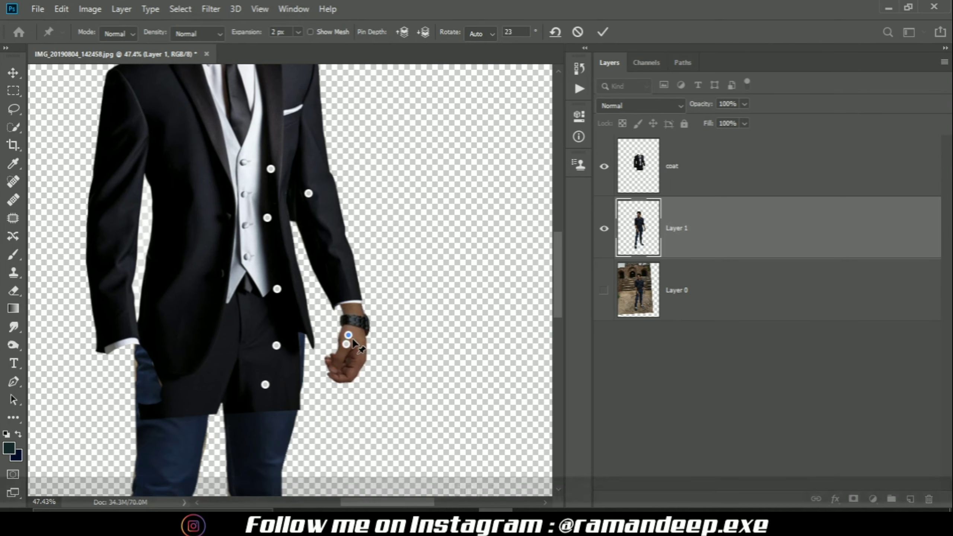
key(ctrl+z)
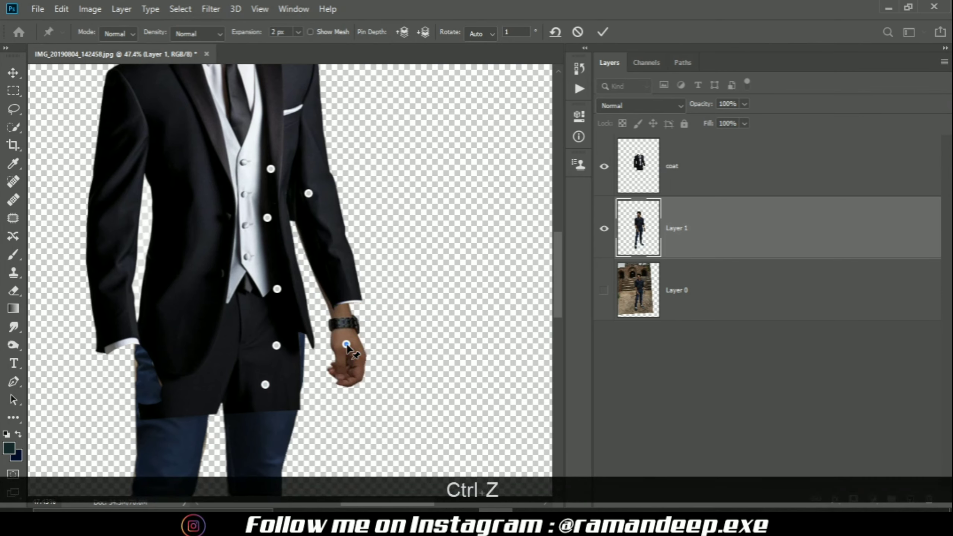
drag(347, 345, 360, 337)
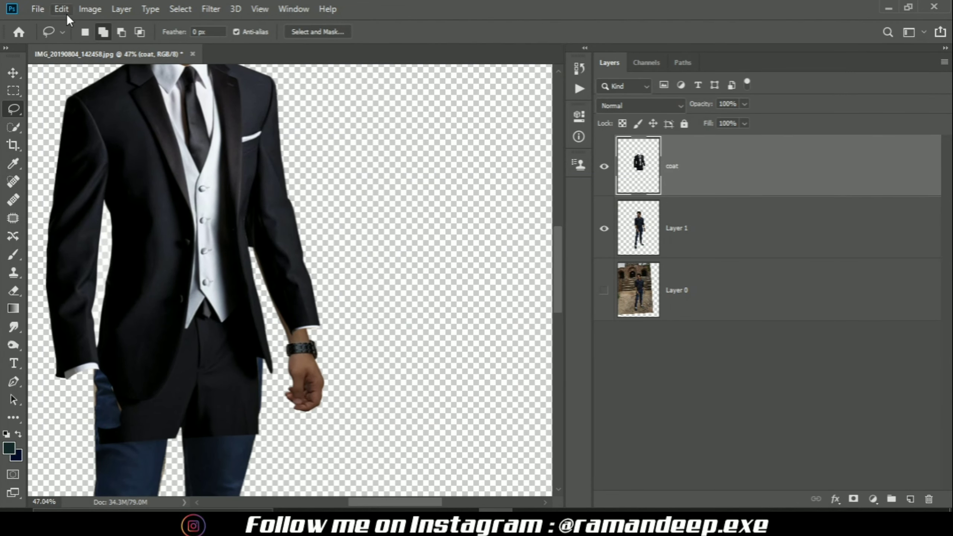
- Start Puppet Warp on the coat layer and pin the watch-side sleeve, upper arm, chest, waistcoat edges and trouser front
click(63, 12)
click(134, 286)
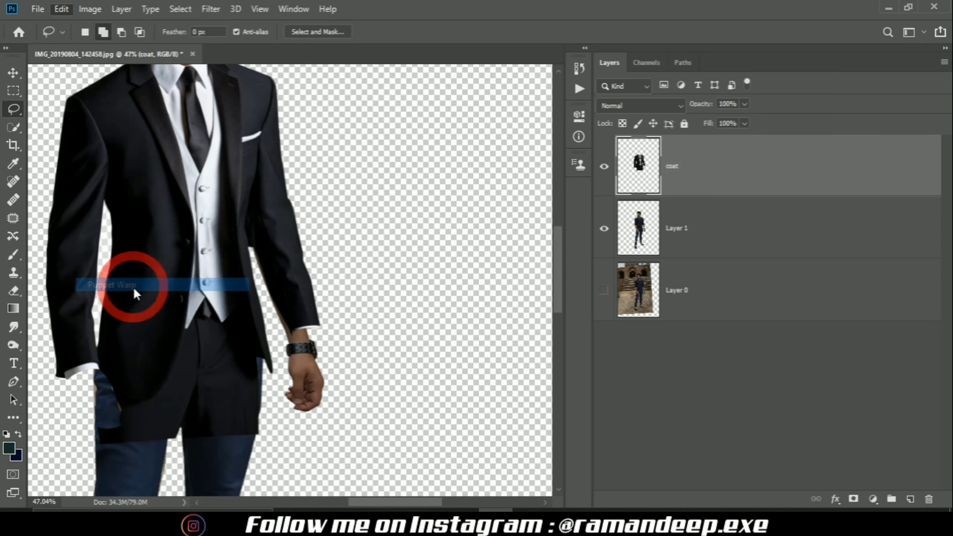
click(296, 299)
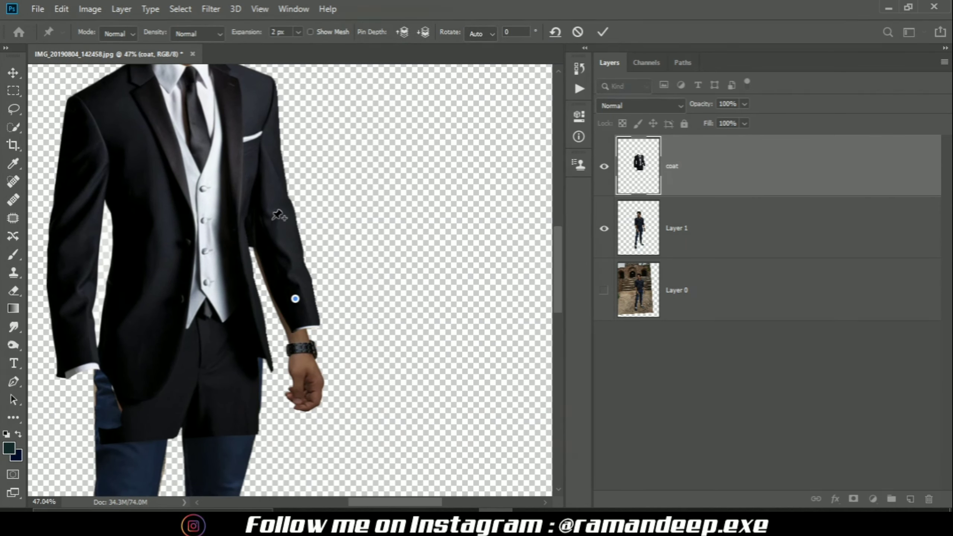
click(266, 181)
click(240, 197)
click(232, 266)
click(231, 314)
click(238, 352)
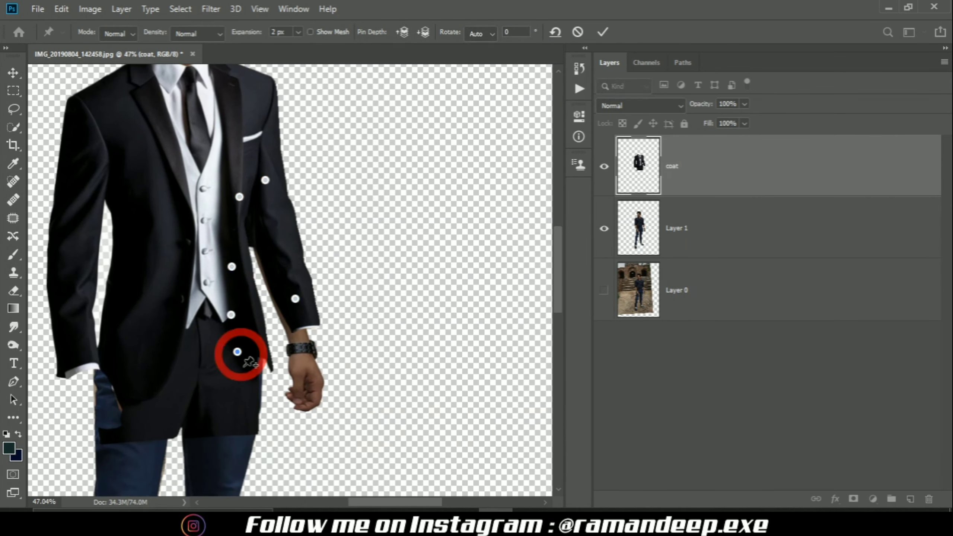
click(243, 395)
click(202, 402)
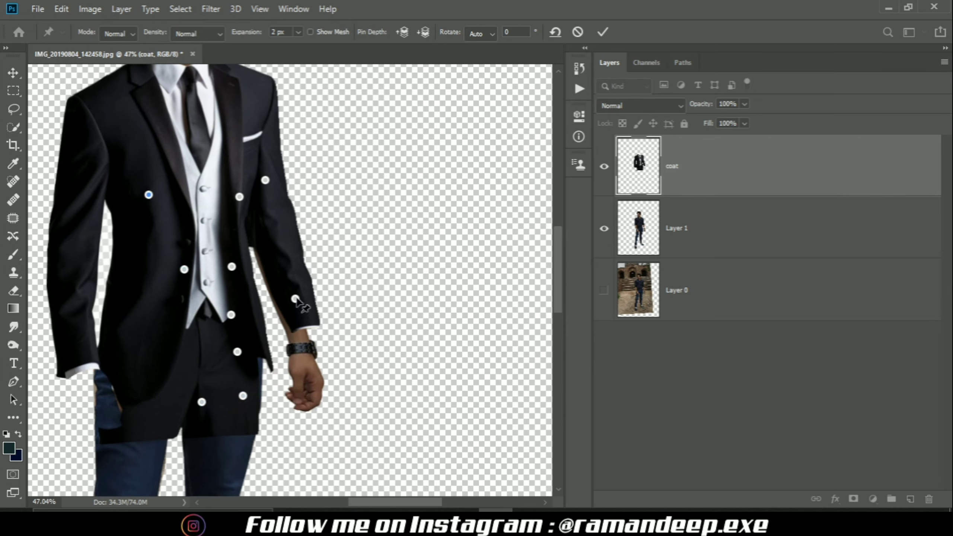
- Move the watch-side sleeve end down and slightly inward to meet the watch, nudge the chest pin, and apply the Puppet Warp
drag(295, 299, 291, 311)
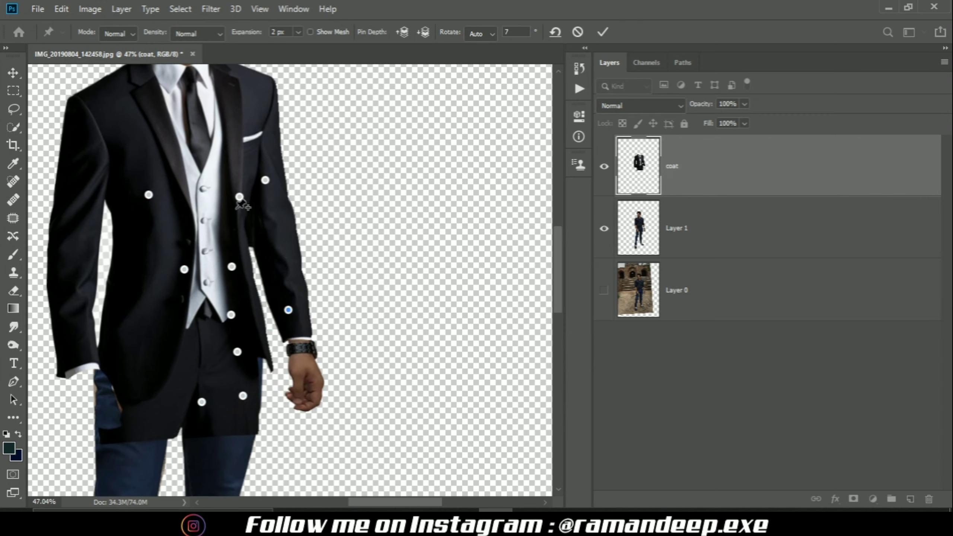
drag(240, 197, 241, 196)
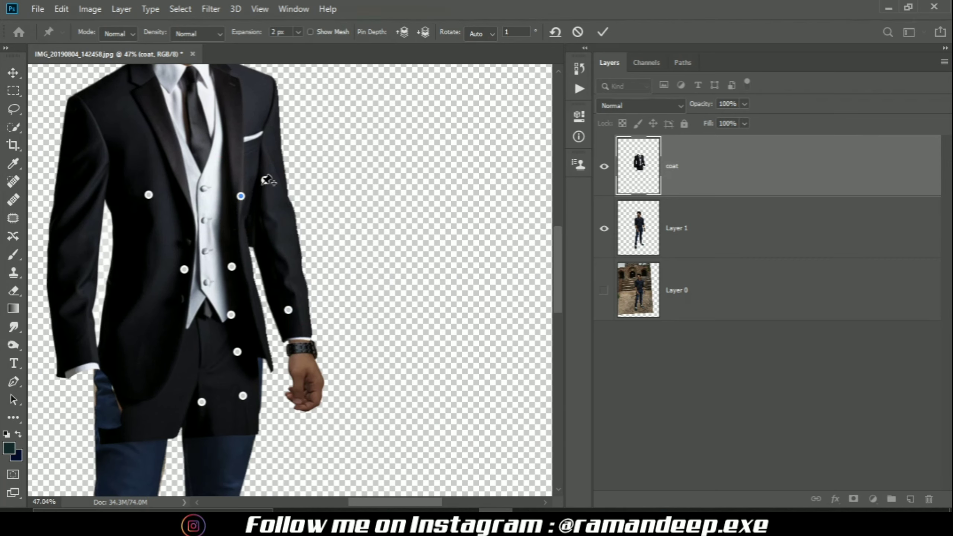
click(602, 32)
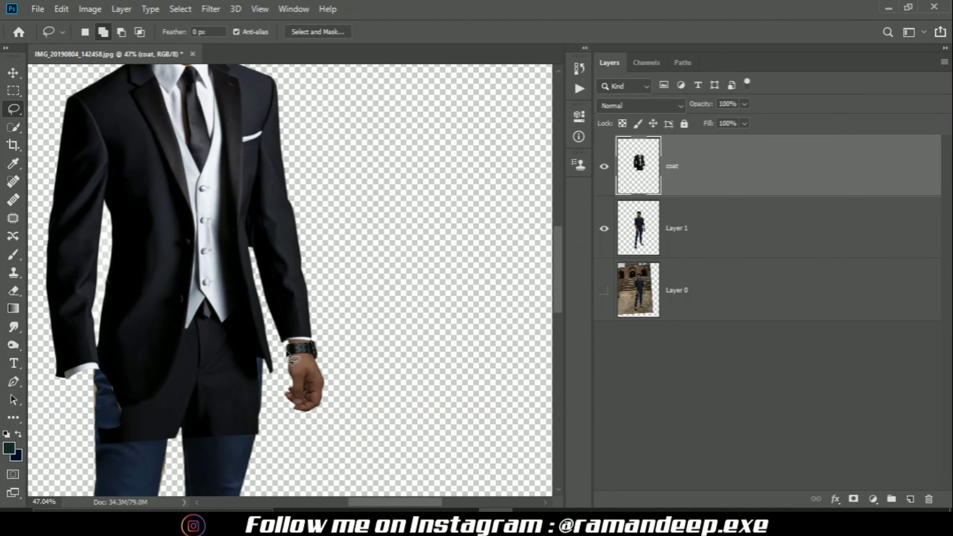
- Puppet Warp the coat again with pins across its body, shifting the watch-side front corner outward and down over the jeans, and apply it
click(61, 8)
click(150, 298)
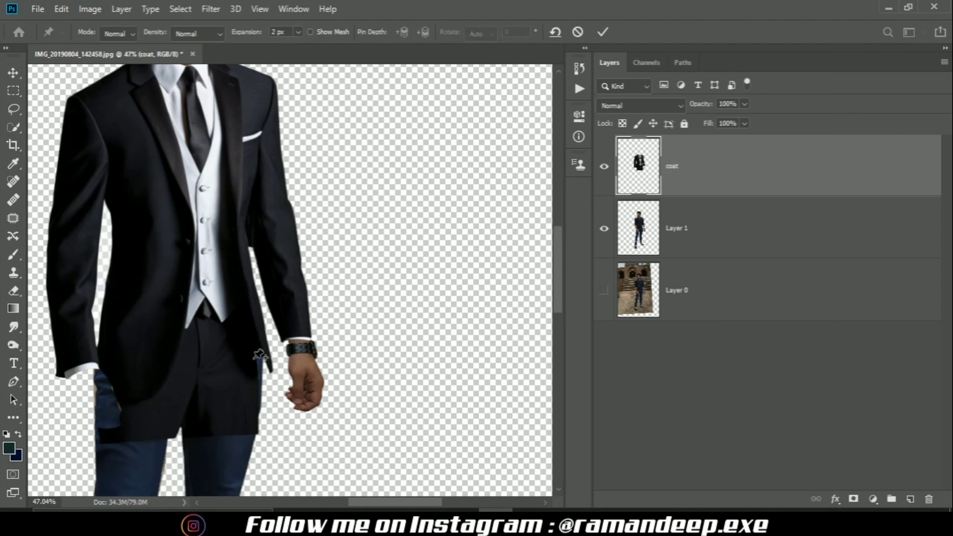
click(246, 348)
click(220, 161)
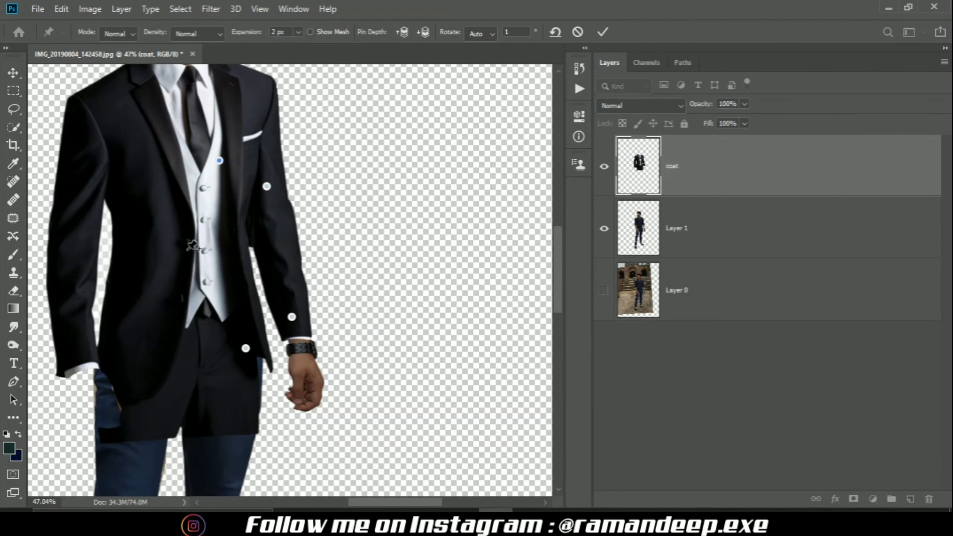
click(183, 247)
click(143, 369)
click(121, 140)
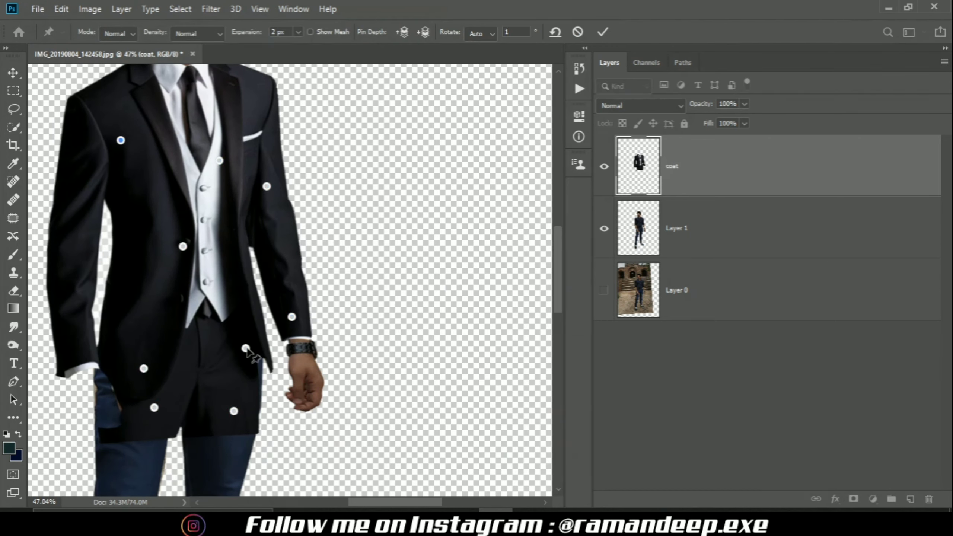
drag(246, 352, 256, 359)
click(608, 33)
key(l)
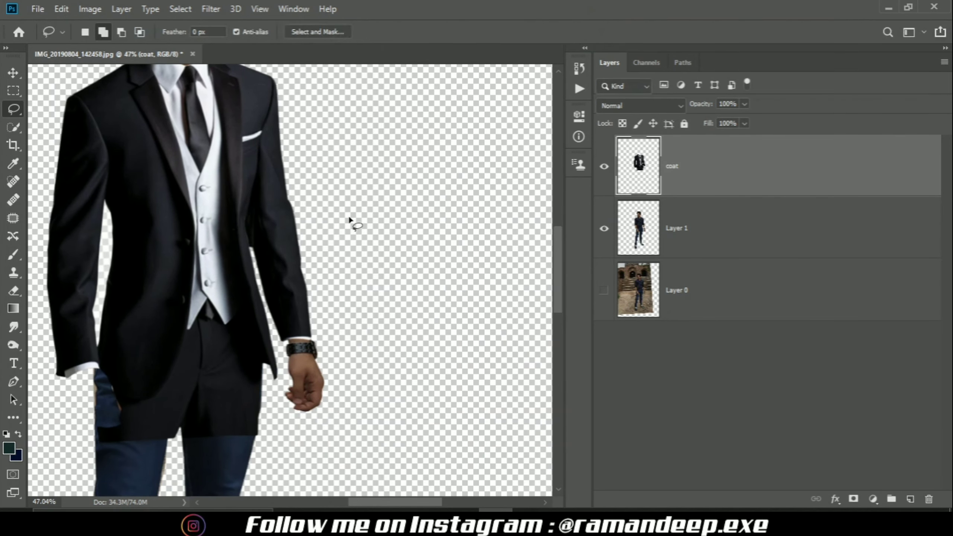
- On the coat layer, erase the collar tip overlapping the man's jaw using a 20 px Eraser at full hardness
scroll(294, 249, down, 5)
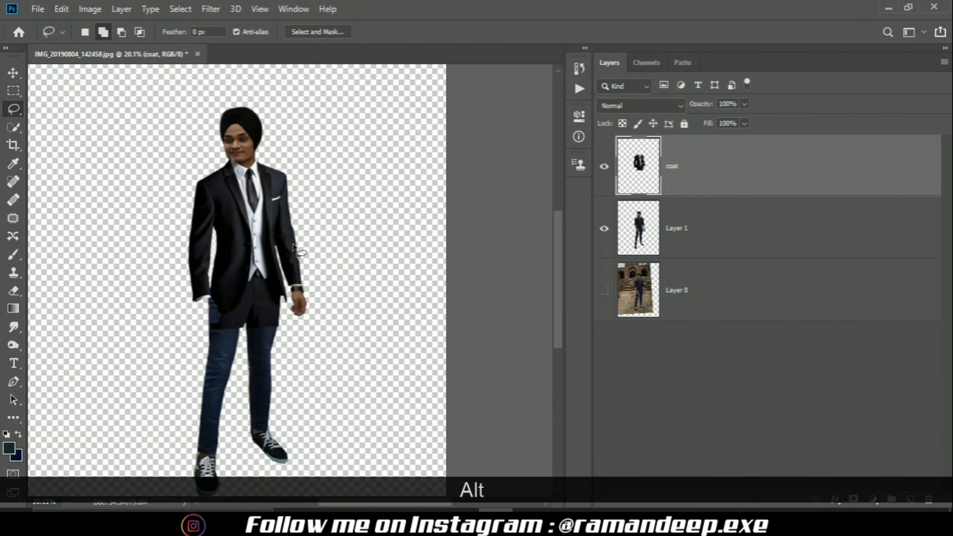
scroll(224, 131, up, 6)
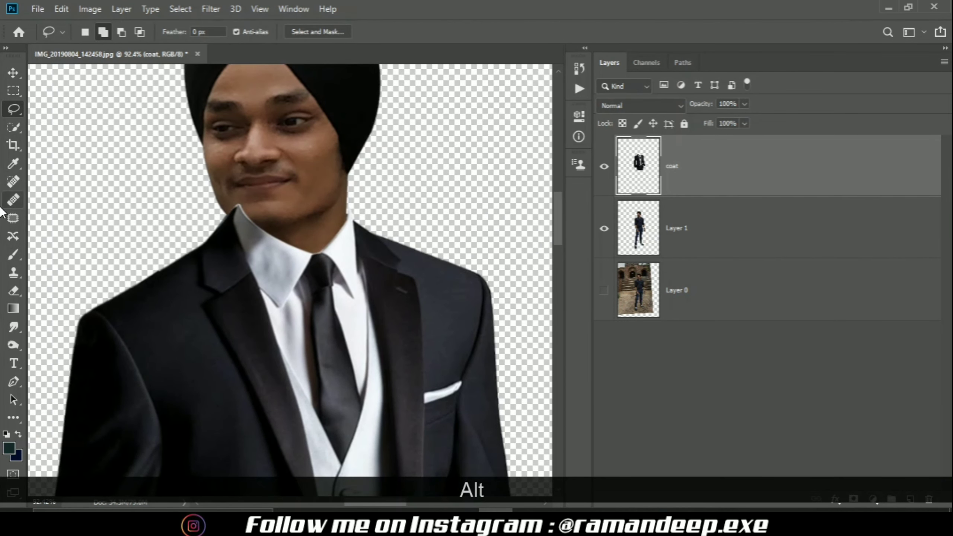
click(13, 290)
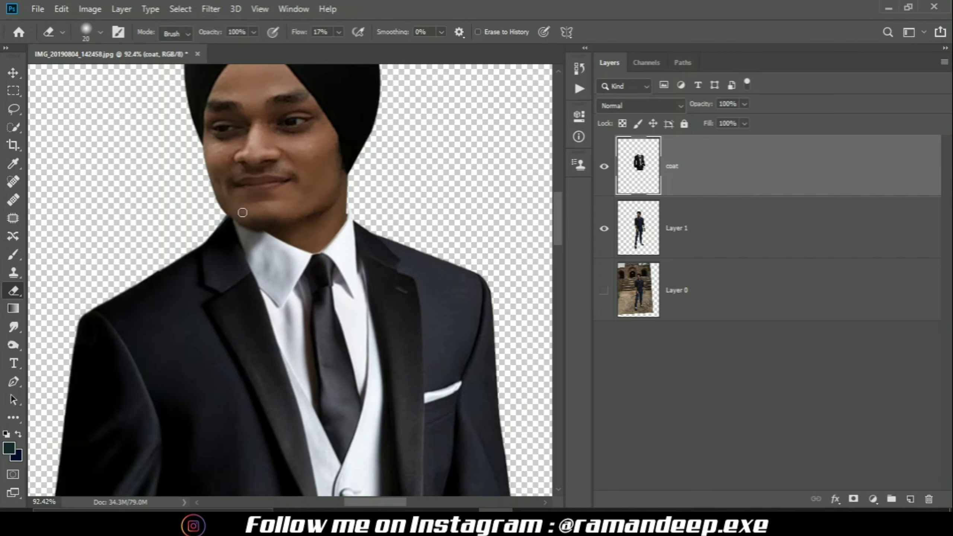
scroll(249, 227, up, 5)
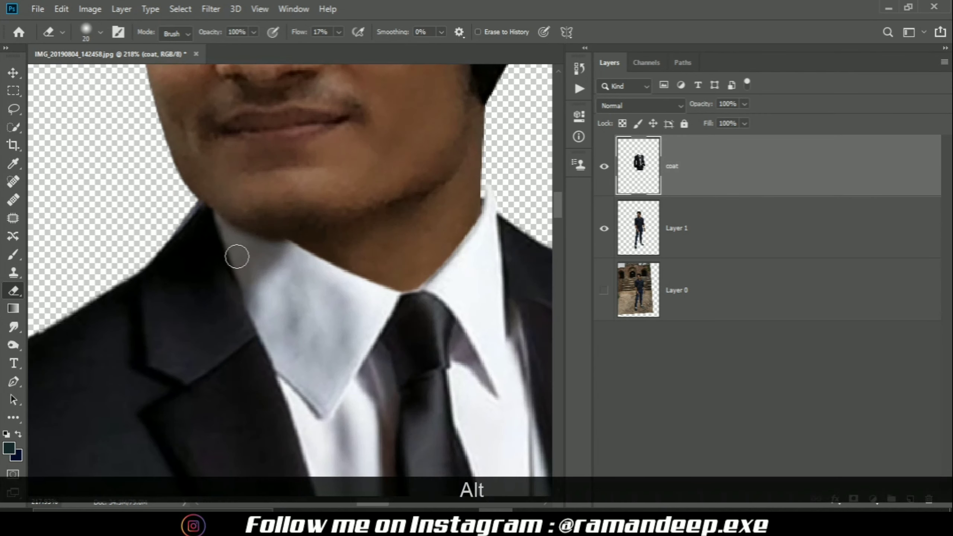
key(ctrl+z)
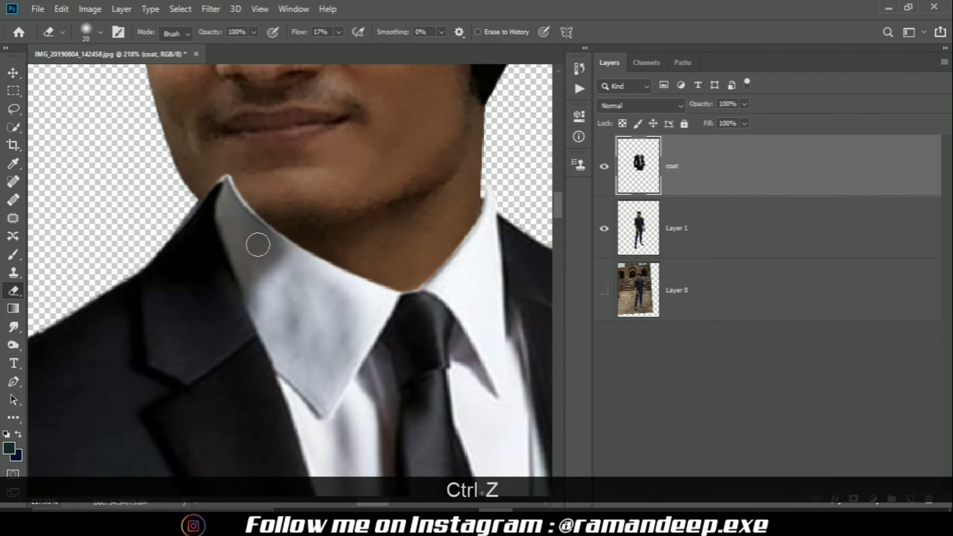
right_click(268, 189)
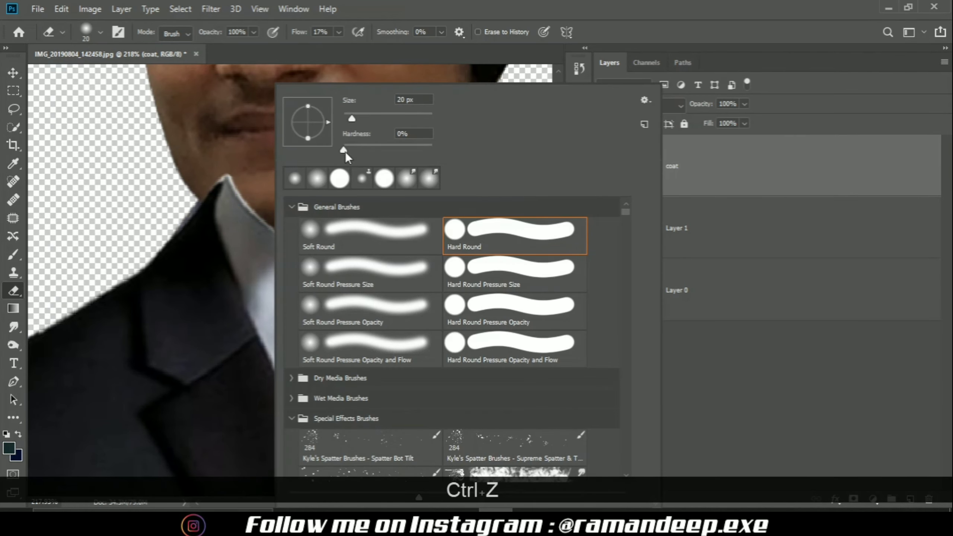
drag(344, 152, 446, 149)
click(158, 120)
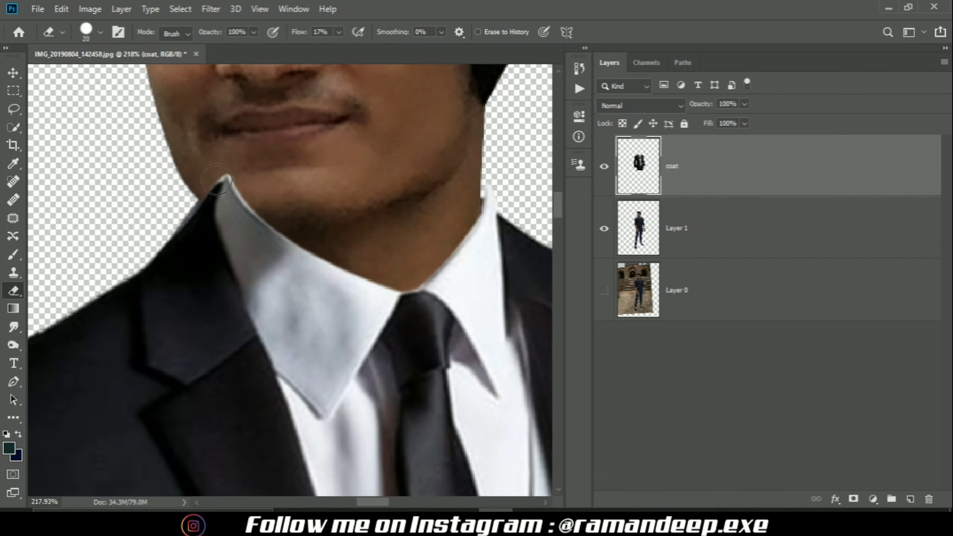
mouse_move(217, 181)
mouse_down()
mouse_move(206, 184)
mouse_move(237, 207)
mouse_move(304, 216)
mouse_move(214, 164)
mouse_up()
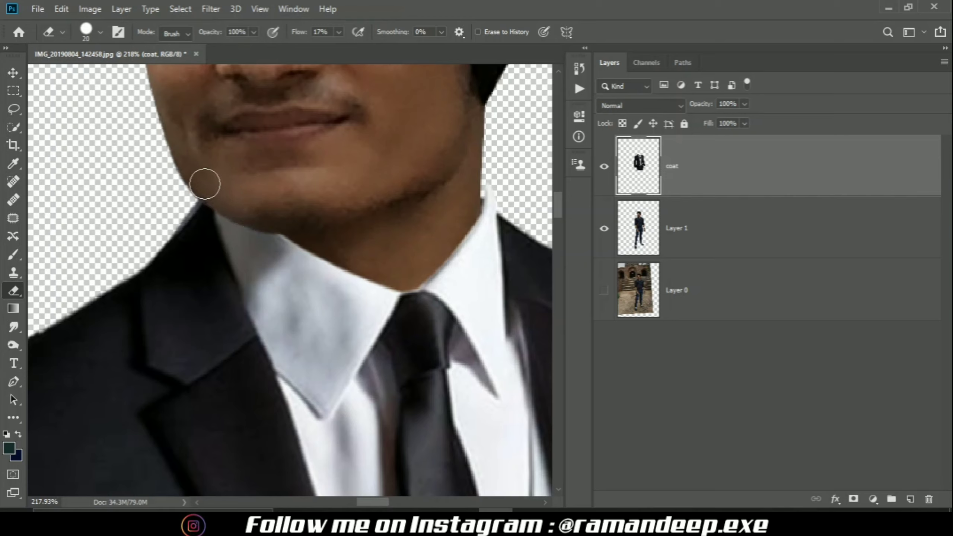
drag(223, 197, 215, 202)
- Select Layer 1 and hide the coat layer to expose the hand with the bracelet
click(630, 225)
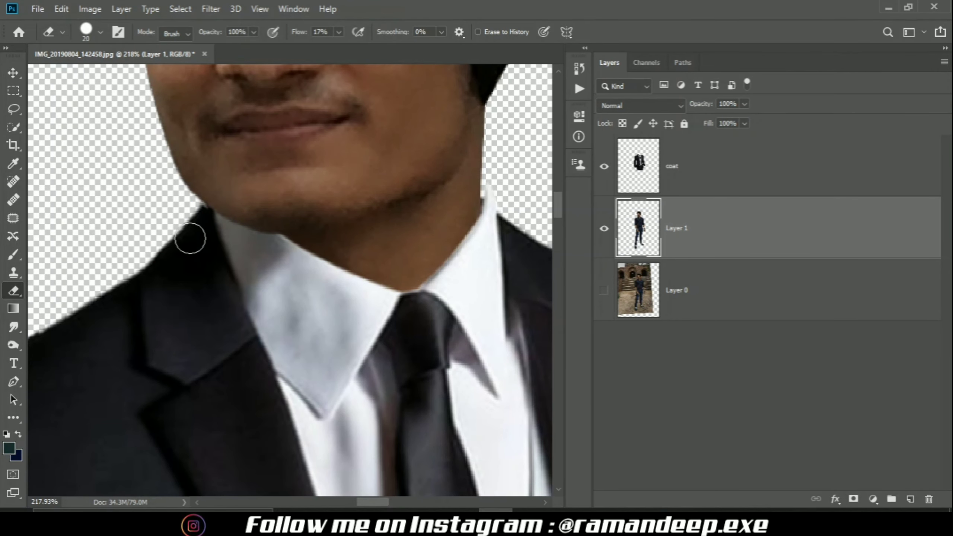
alt+scroll(191, 238, down, 6)
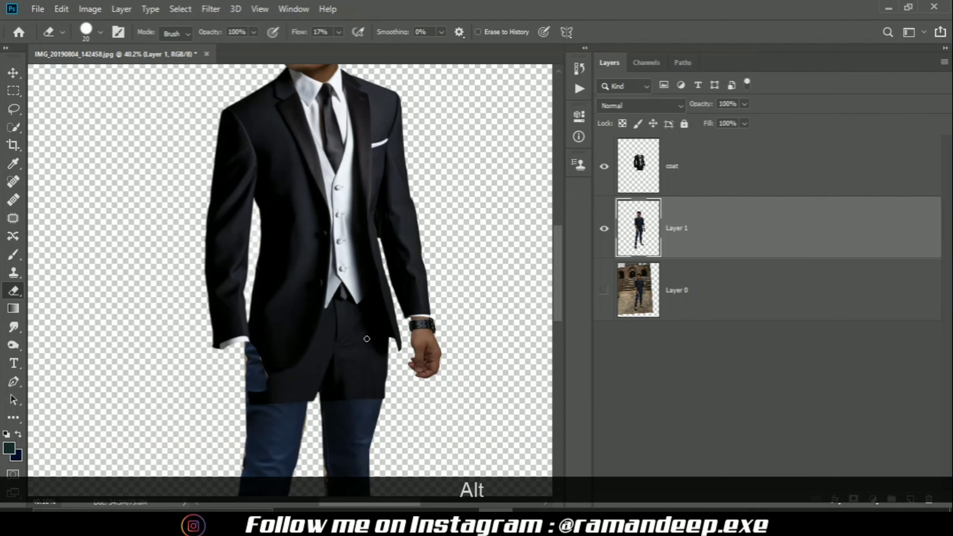
click(603, 166)
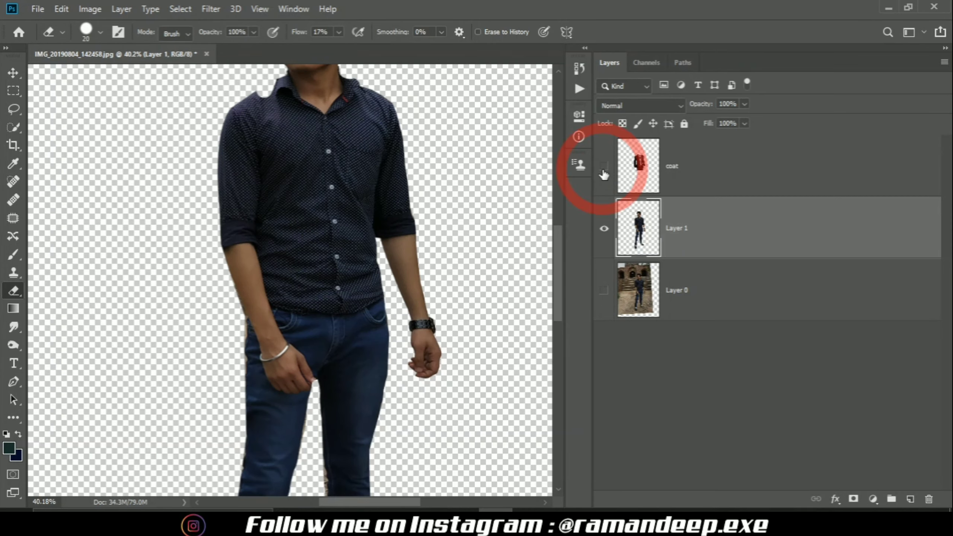
alt+scroll(280, 367, up, 5)
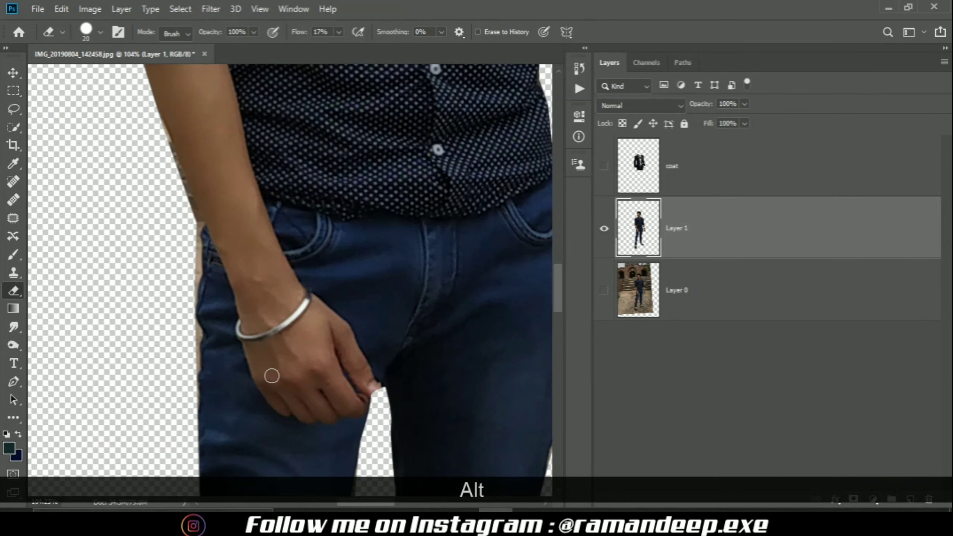
- Start a Pen path across the forearm above the bracelet and trace down the outer wrist and around the bracelet's edge
click(13, 382)
alt+scroll(363, 364, up, 3)
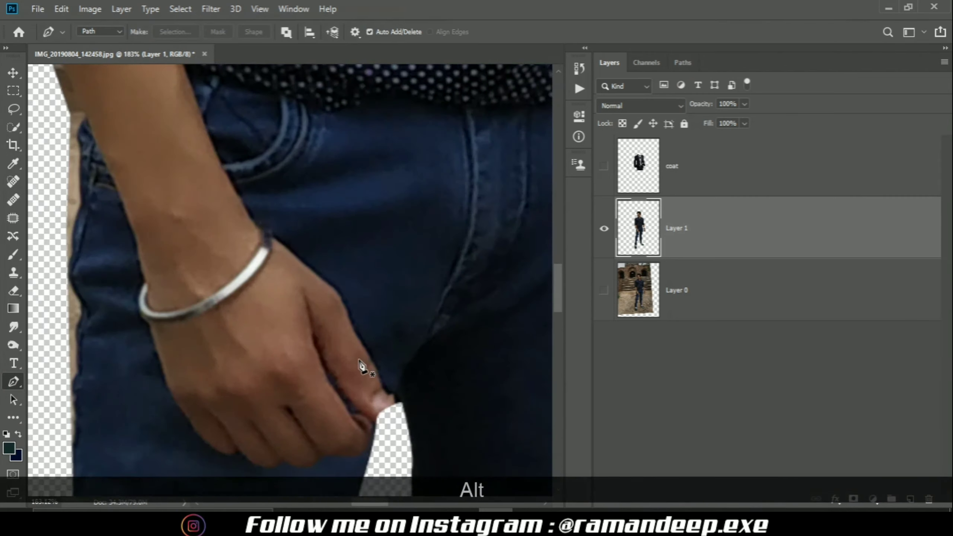
click(220, 163)
click(124, 207)
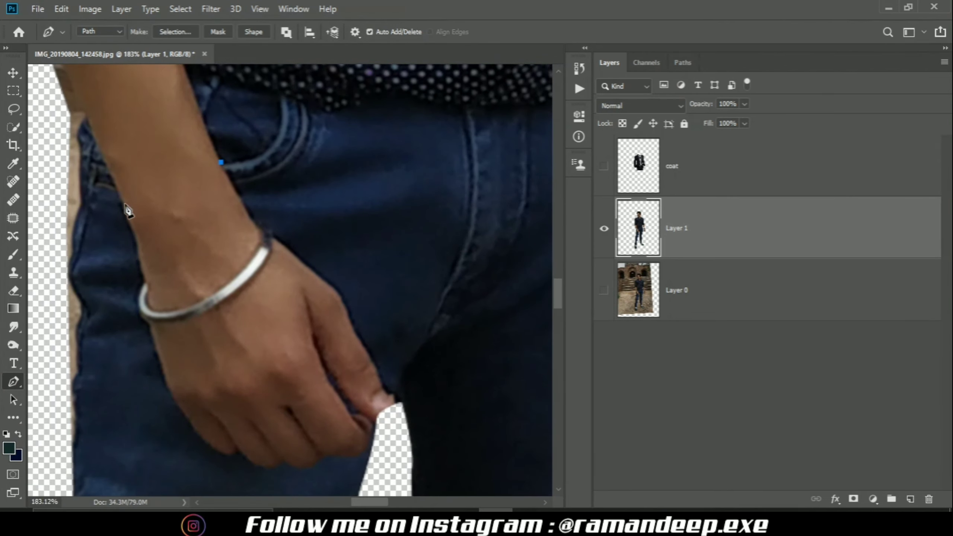
click(134, 237)
alt+scroll(136, 266, up, 3)
click(139, 260)
click(142, 277)
drag(156, 353, 197, 366)
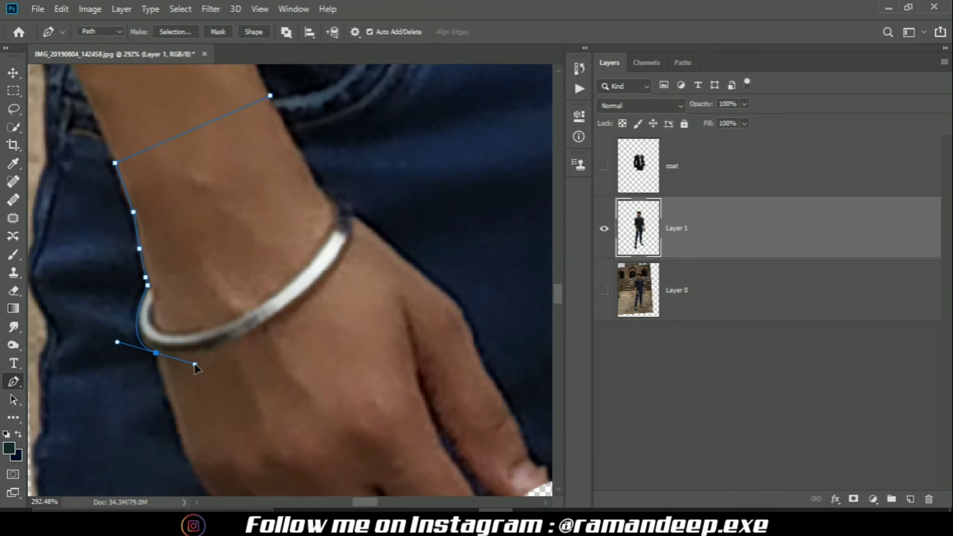
alt+click(155, 354)
- Continue the path from the bracelet down the outer side of the hand and around the little finger's tip
scroll(157, 360, down, 2)
click(180, 366)
click(189, 383)
click(204, 412)
scroll(212, 415, down, 2)
click(247, 387)
click(280, 407)
click(299, 403)
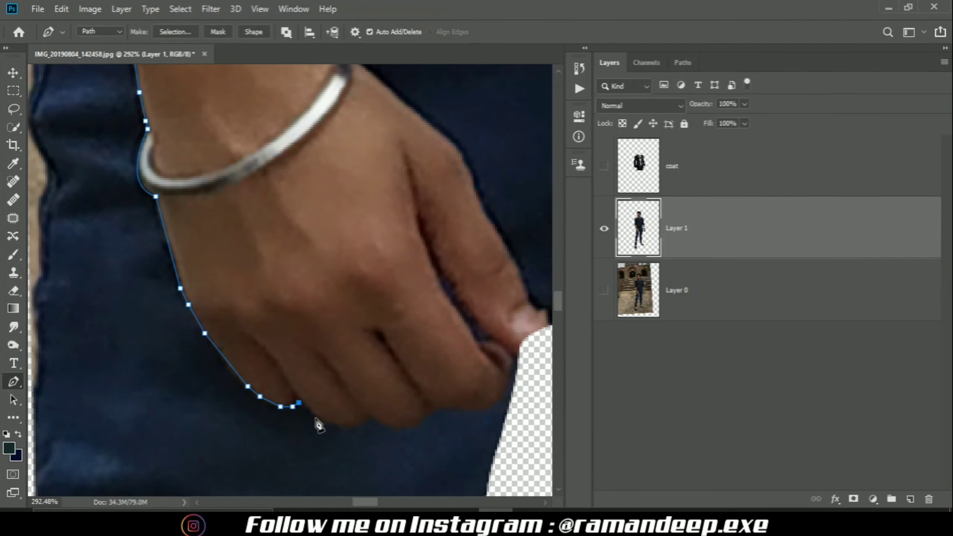
- Trace the path along the lower edges of the middle fingers toward the index finger
click(327, 423)
click(363, 425)
click(383, 425)
click(396, 427)
click(427, 415)
click(448, 407)
click(472, 407)
click(488, 407)
key(ctrl+z)
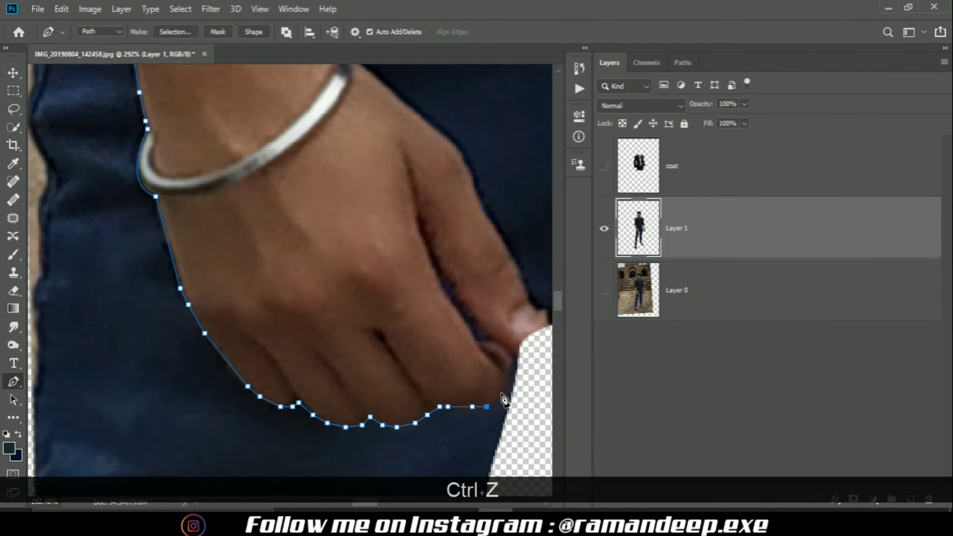
- Continue the path around the index finger's tip and up to the gap beneath the thumb
drag(504, 382, 518, 348)
alt+click(504, 382)
click(512, 367)
click(511, 359)
alt+scroll(511, 356, down, 2)
click(404, 334)
click(410, 336)
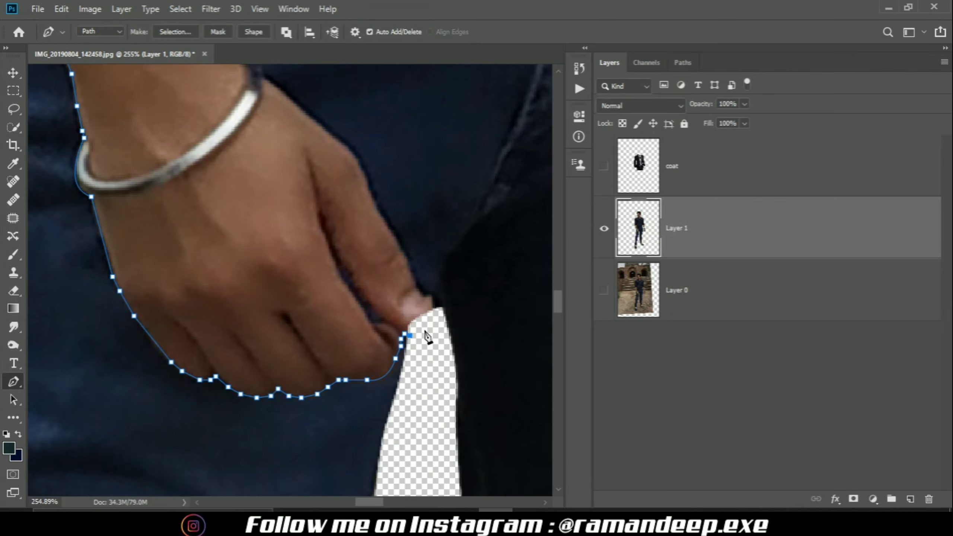
- Trace the path around the thumb's tip and along the inner edge of the hand up toward the bracelet
click(424, 330)
click(435, 314)
click(432, 300)
click(420, 291)
click(413, 277)
scroll(362, 163, up, 3)
click(435, 232)
click(406, 209)
click(353, 165)
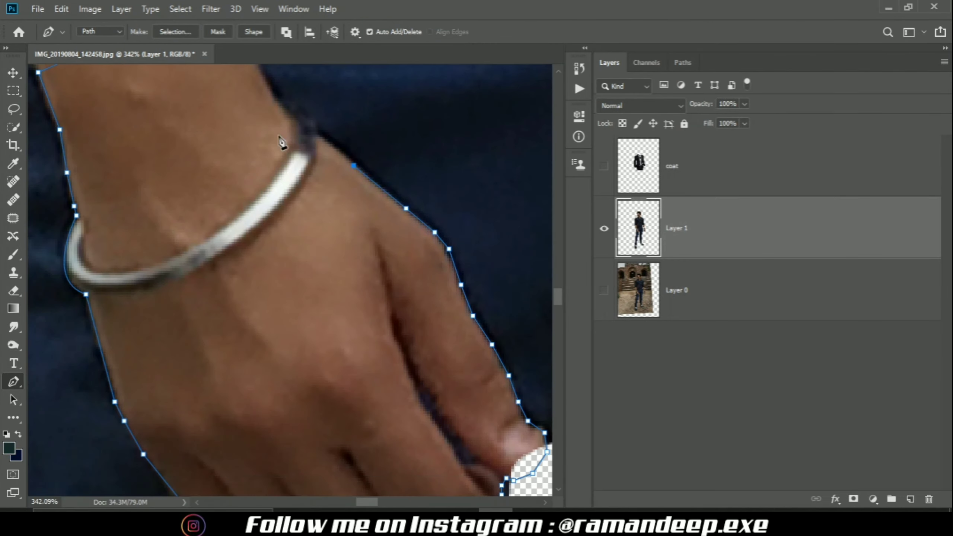
- Finish the path past the bracelet's inner end, close it across the forearm, and convert it into a selection
click(315, 137)
drag(279, 98, 237, 90)
alt+click(279, 99)
scroll(234, 137, up, 3)
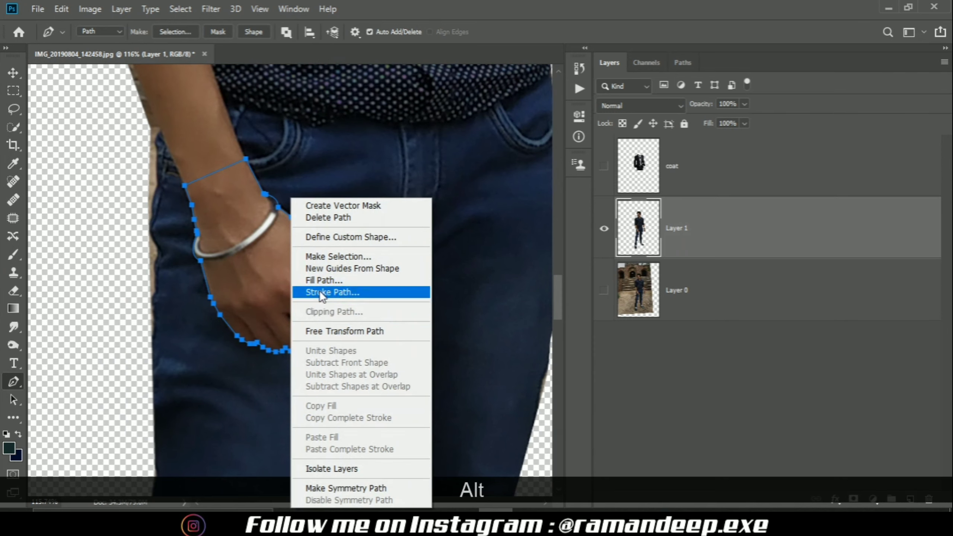
click(319, 255)
click(531, 129)
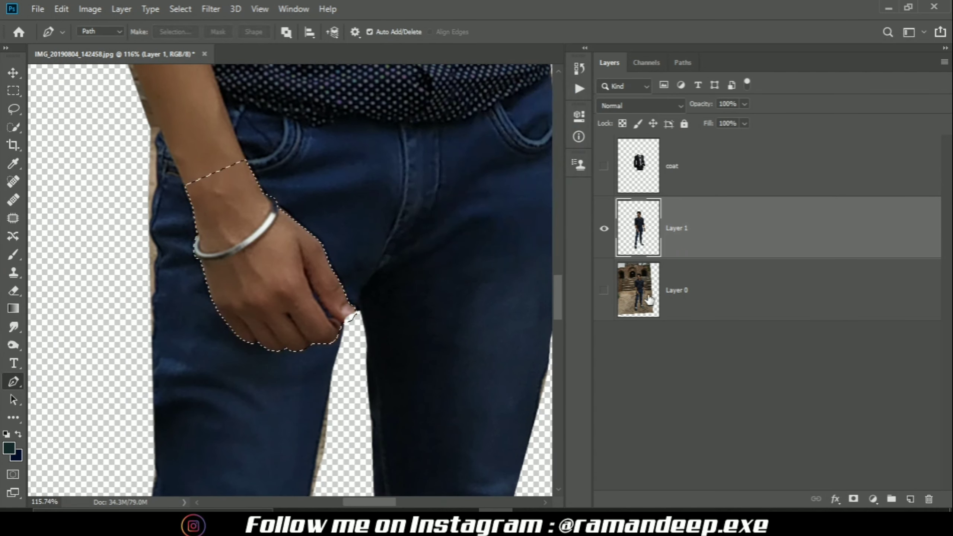
- Show Layer 0 and copy the selected bracelet hand from it
click(631, 298)
click(604, 291)
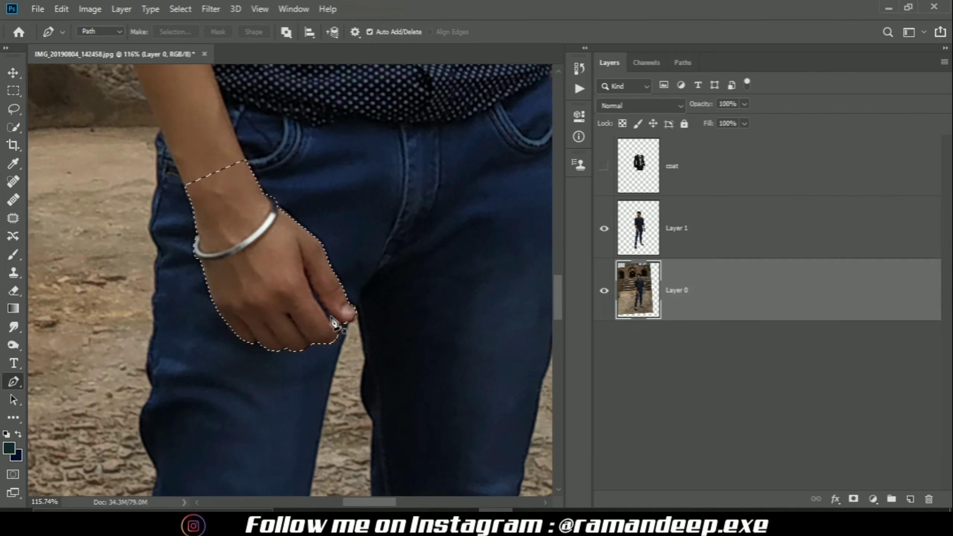
key(ctrl+c)
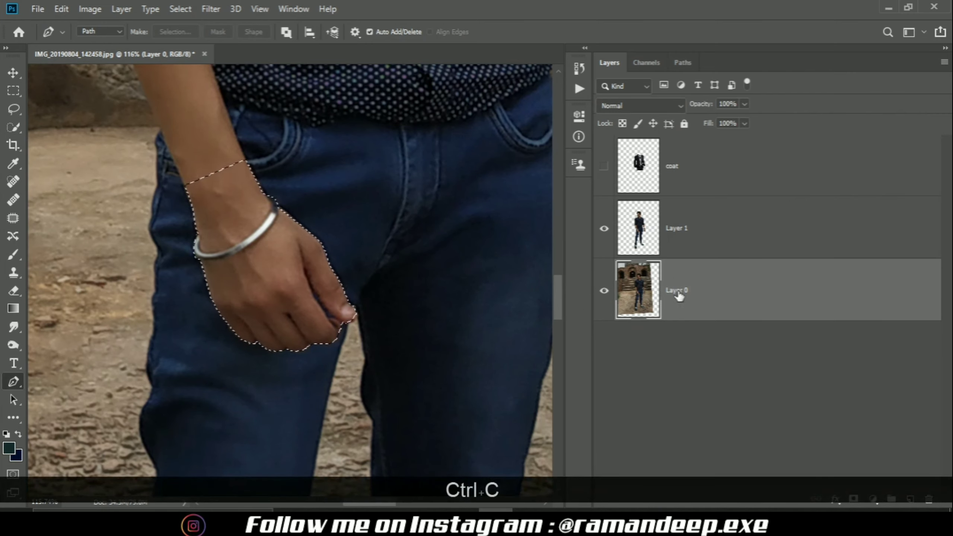
- Hide Layer 0, show the coat layer, and paste the hand as a new layer above the coat
click(604, 291)
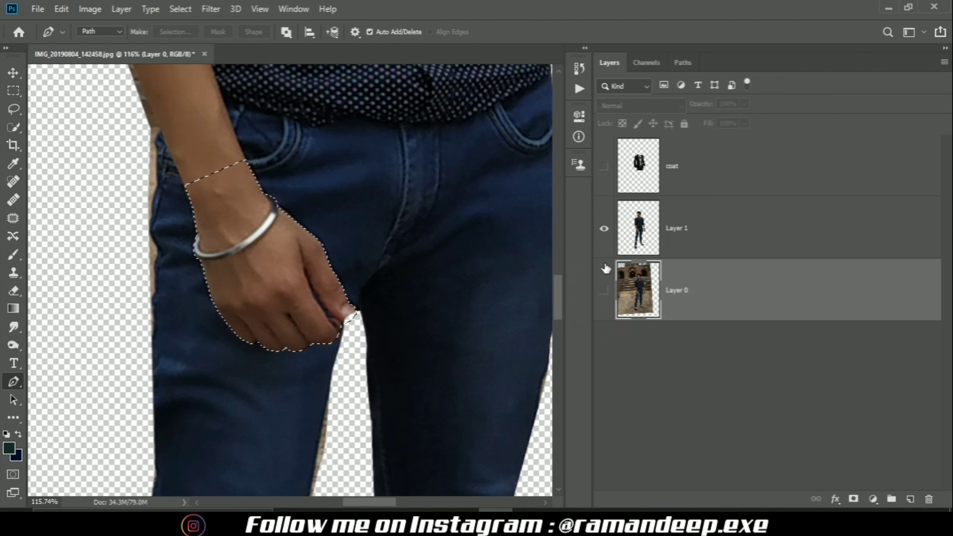
click(604, 167)
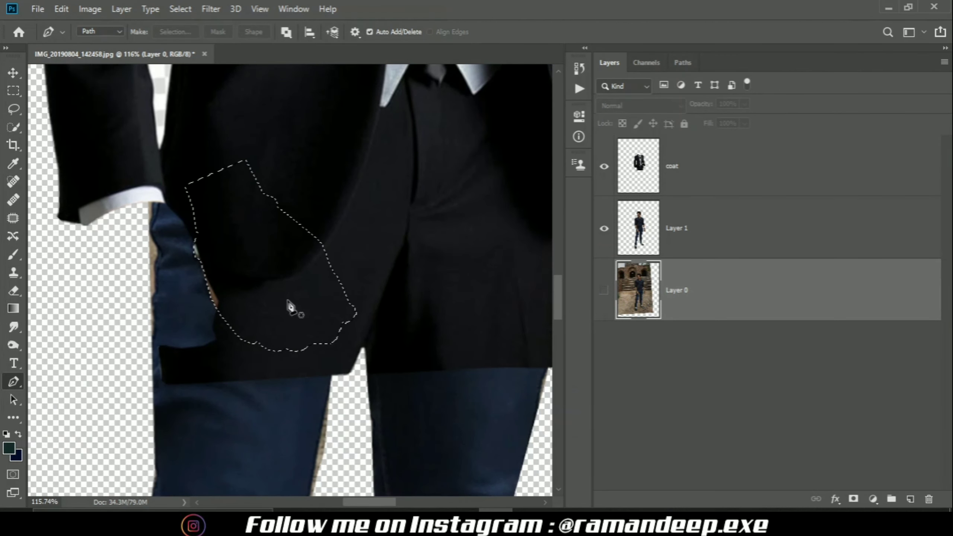
key(ctrl+v)
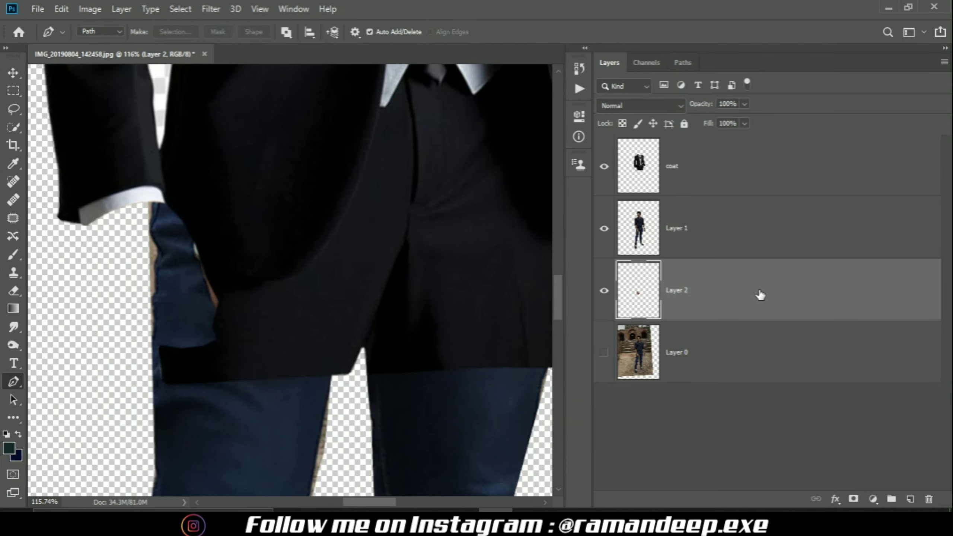
drag(762, 296, 747, 139)
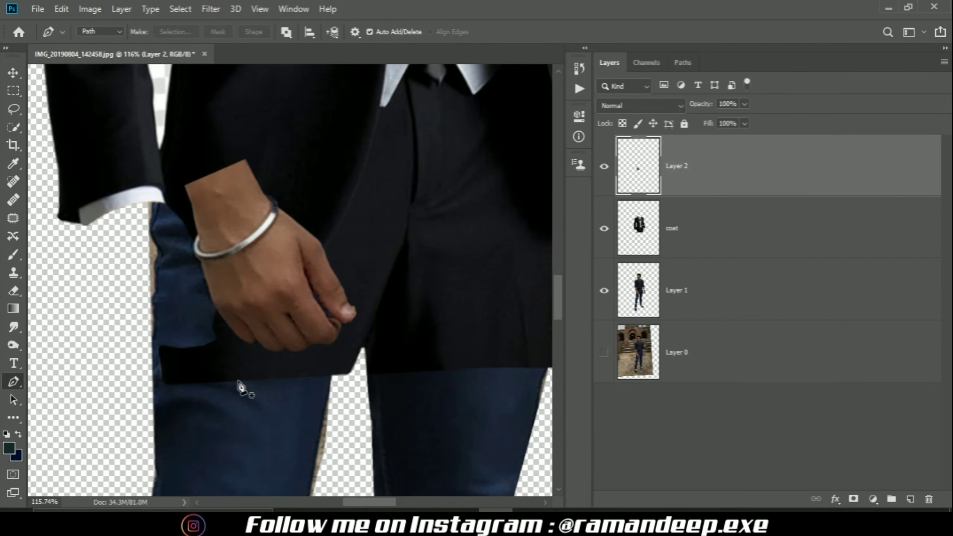
- Move the pasted hand to the sleeve's cuff, rotate it about 20° clockwise, and place its layer beneath the coat layer
key(ctrl+t)
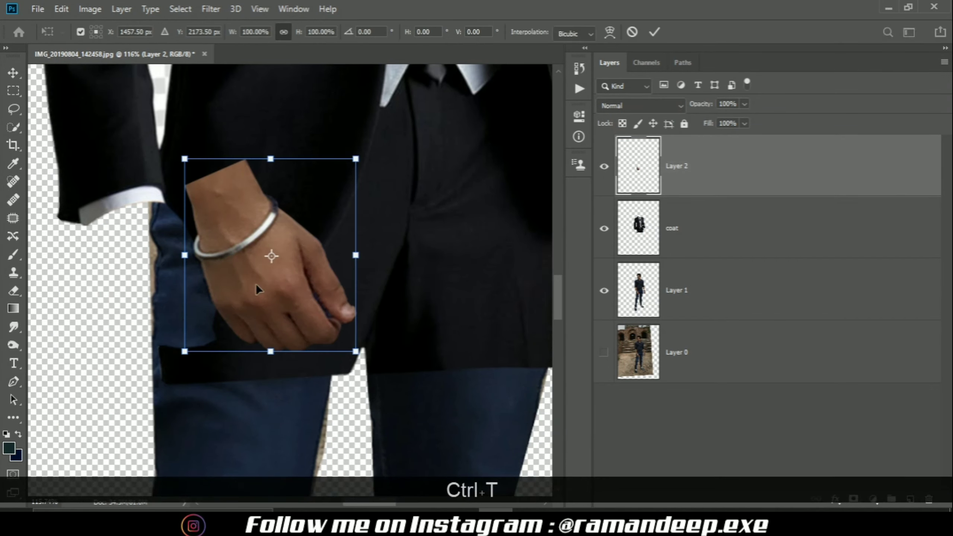
drag(256, 282, 165, 298)
drag(242, 185, 267, 189)
drag(172, 282, 160, 284)
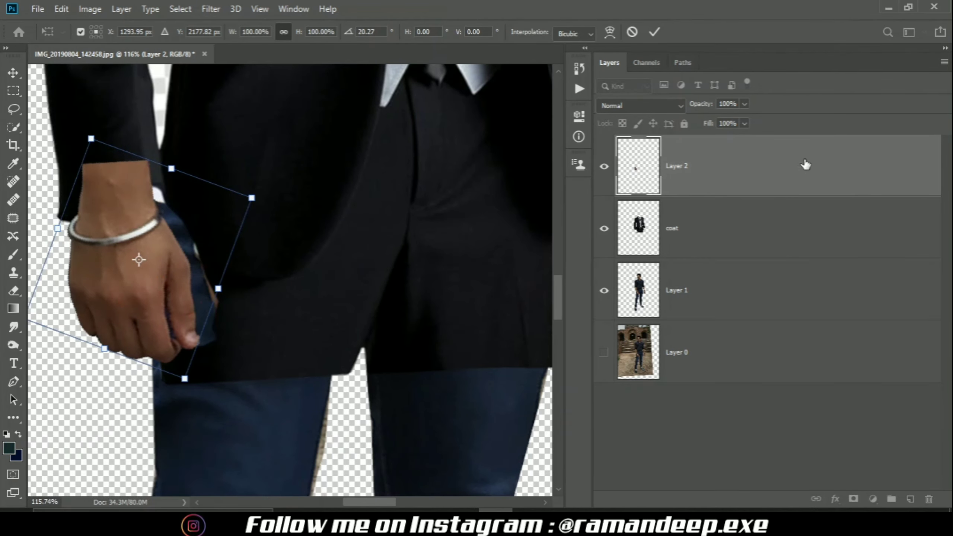
drag(806, 166, 807, 294)
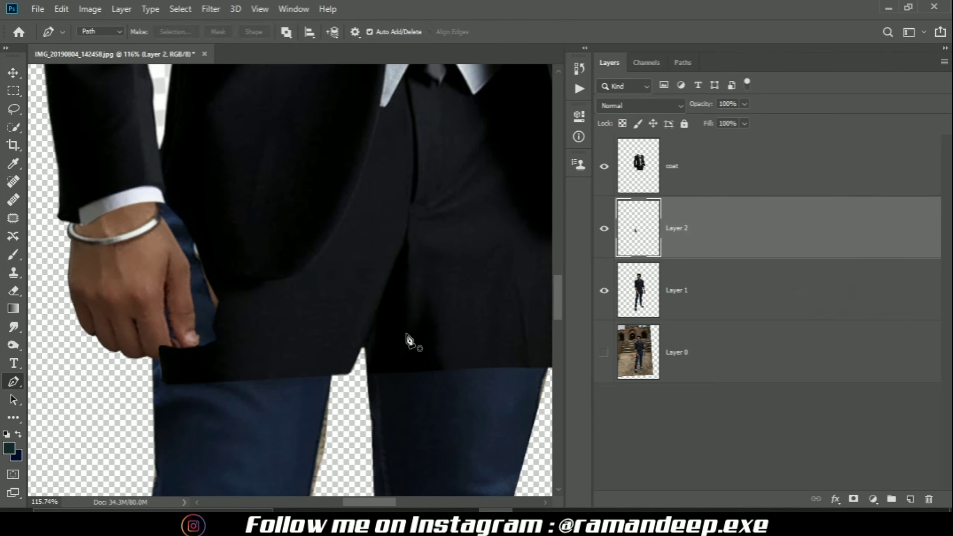
- Rotate the hand slightly counterclockwise, fine-tune its position under the shirt cuff, and apply the transform
key(ctrl+t)
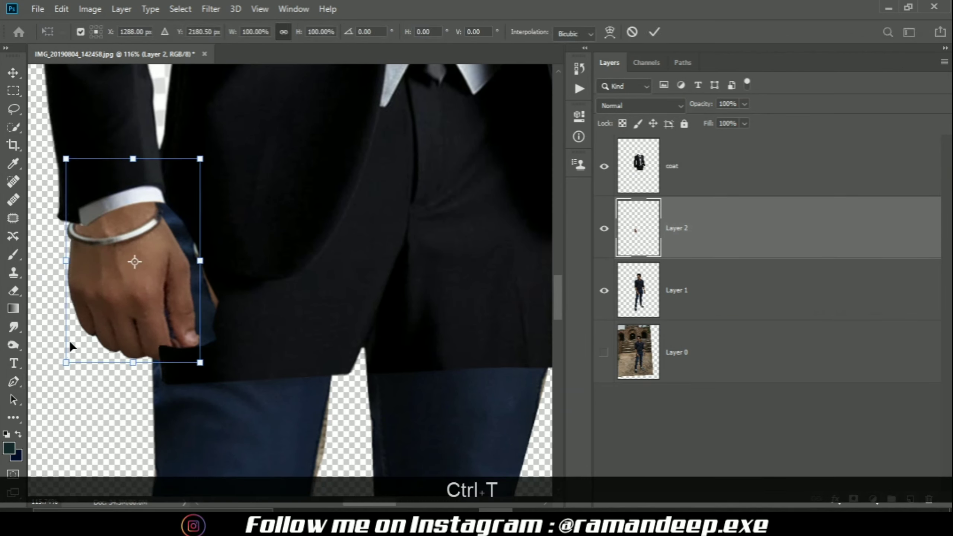
drag(255, 386, 270, 379)
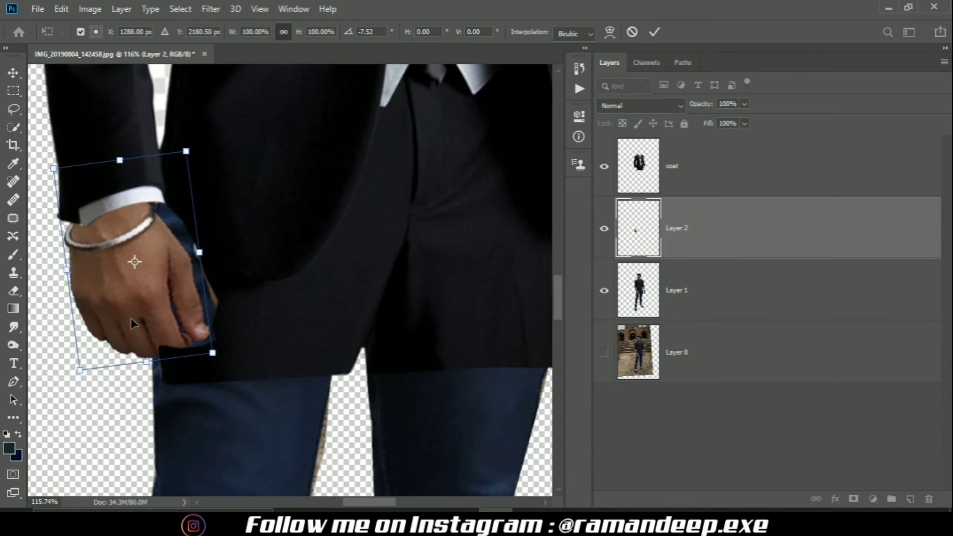
drag(131, 317, 146, 331)
scroll(269, 319, down, 3)
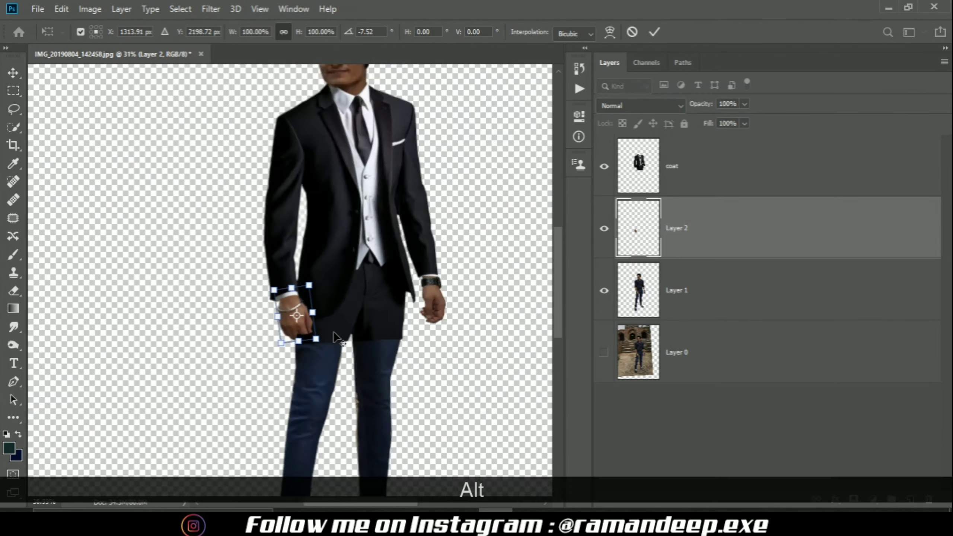
drag(271, 317, 267, 309)
drag(321, 365, 325, 361)
drag(297, 335, 295, 332)
drag(277, 318, 283, 320)
key(Return)
- Erase the part of the coat layer that covers the bracelet hand's fingers and thumb
key(p)
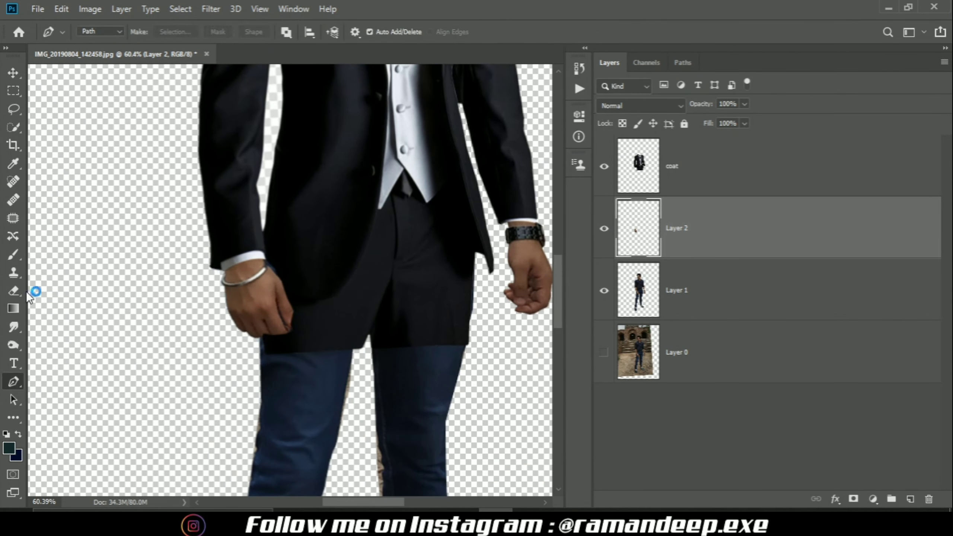
click(14, 291)
key(ctrl+z)
key(ctrl+z)
click(684, 163)
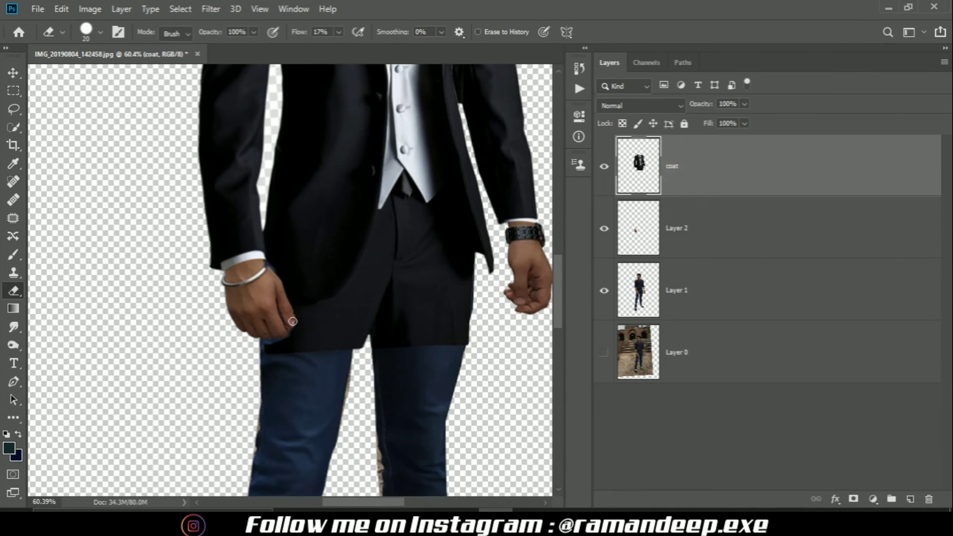
alt+scroll(292, 317, up, 5)
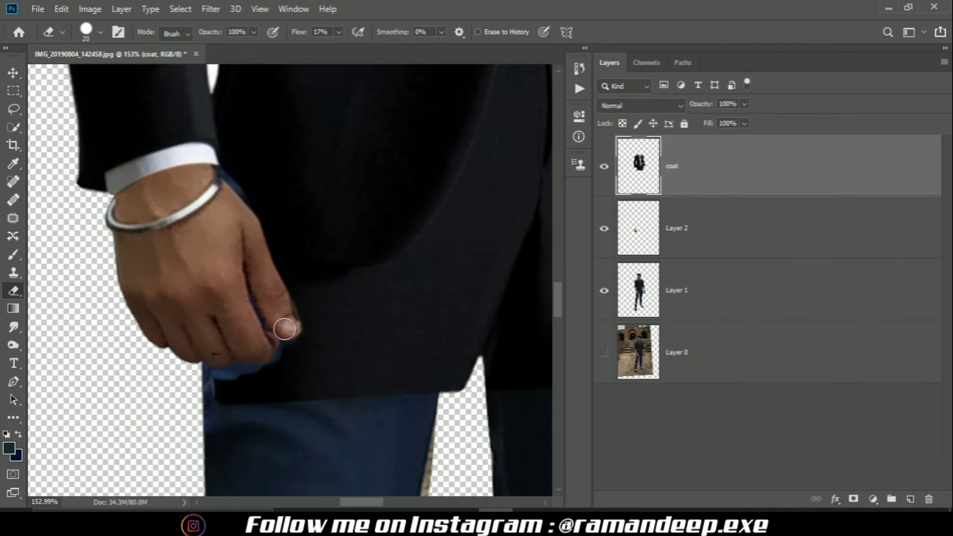
alt+scroll(224, 331, down, 4)
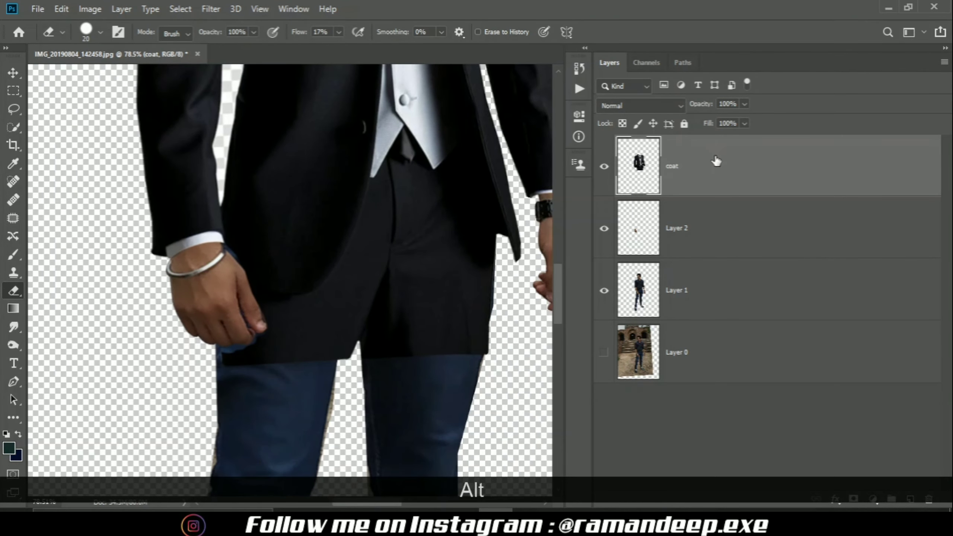
alt+scroll(194, 218, up, 4)
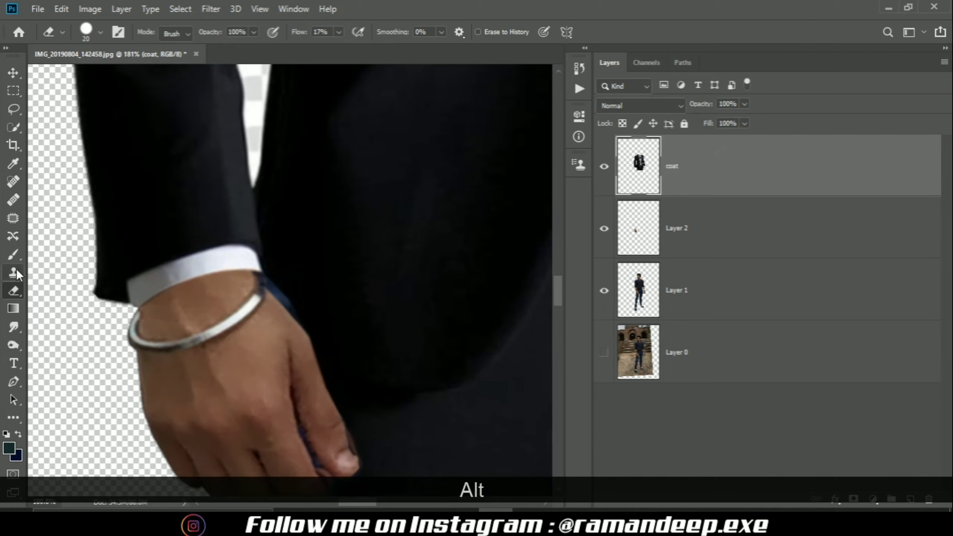
- Paint black over the blue jeans gap beside the bracelet on the coat layer, using a size 10 brush at 90% flow
click(13, 254)
alt+scroll(293, 264, up, 2)
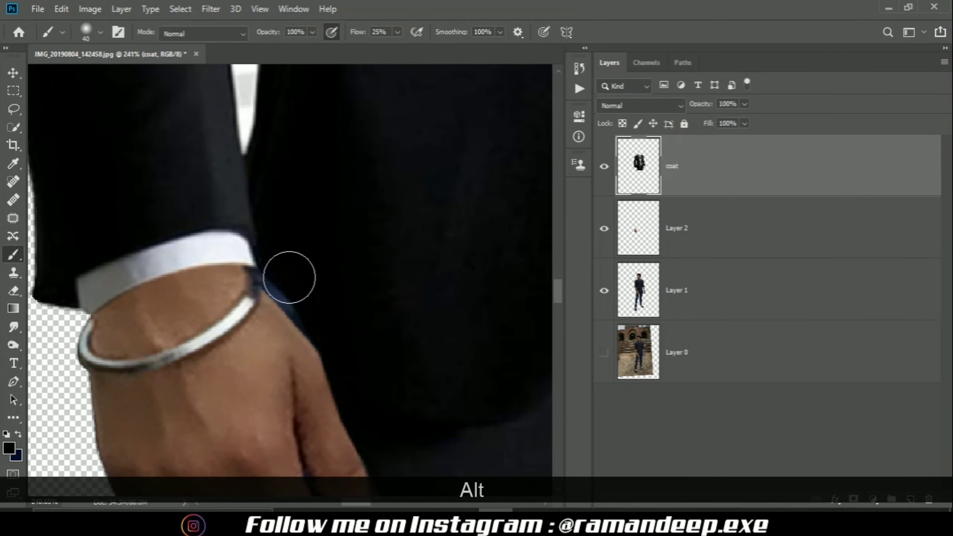
key(bracketleft)
key(bracketleft)
key(bracketleft)
key(bracketleft)
key(bracketleft)
key(bracketleft)
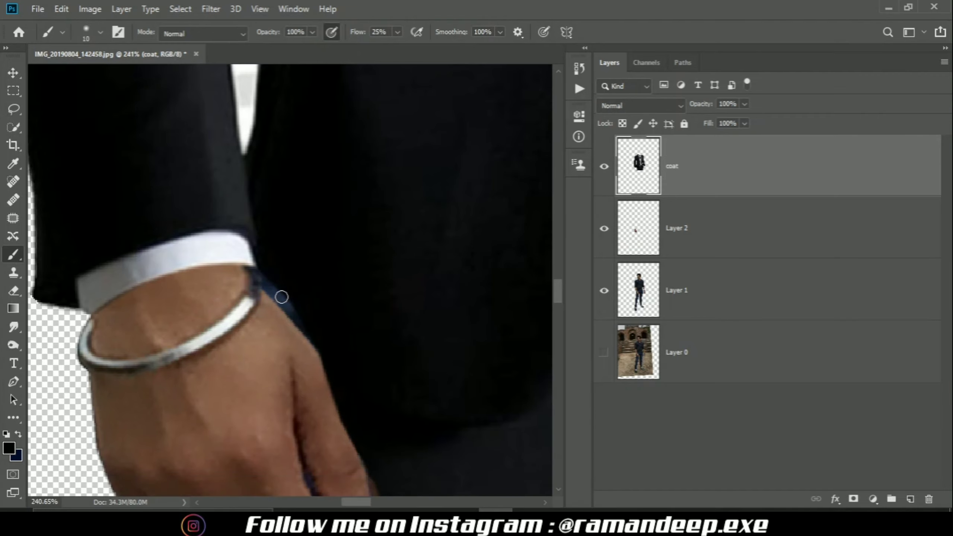
right_click(302, 322)
key(Escape)
- Paint black over the blue gap between the index finger and thumb with a size 3 brush
scroll(340, 356, up, 5)
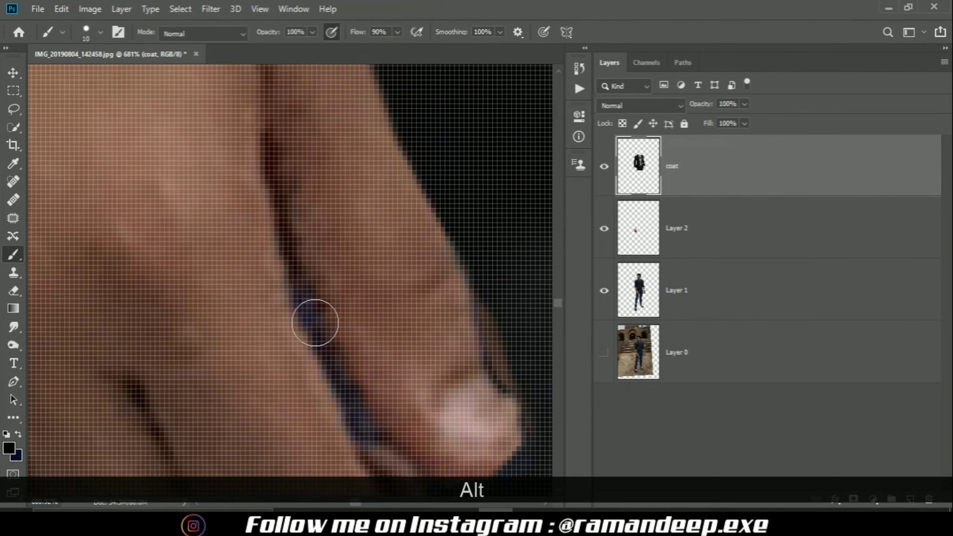
key(bracketleft)
key(bracketleft)
key(bracketleft)
key(bracketleft)
key(bracketleft)
key(bracketleft)
key(bracketleft)
mouse_move(377, 453)
mouse_down()
mouse_move(334, 351)
mouse_move(388, 446)
mouse_up()
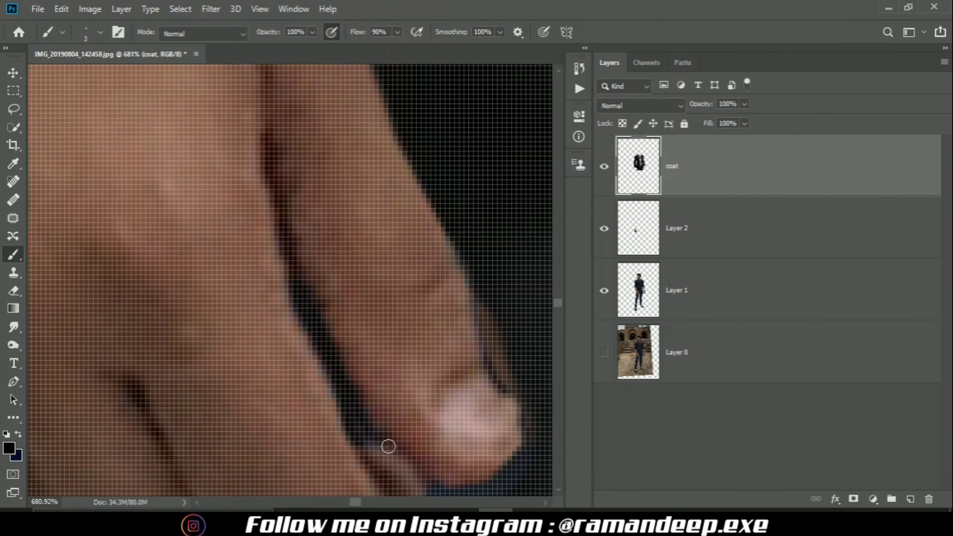
- Paint black along the lower edges of the fingers and around the thumb's outer edge, enlarging the brush to size 7
scroll(388, 446, down, 7)
scroll(182, 325, up, 6)
drag(194, 448, 183, 274)
scroll(220, 330, down, 4)
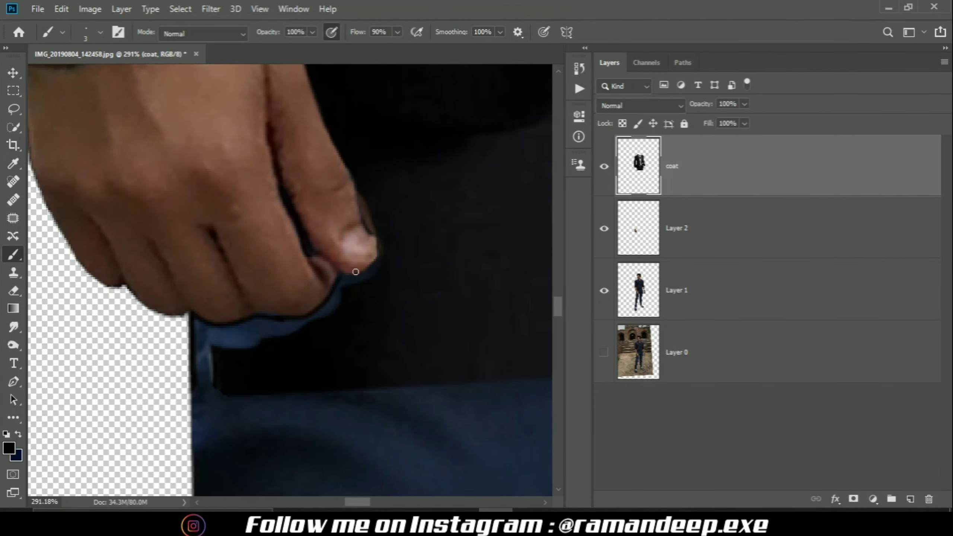
key(bracketright)
key(bracketright)
key(bracketright)
key(bracketright)
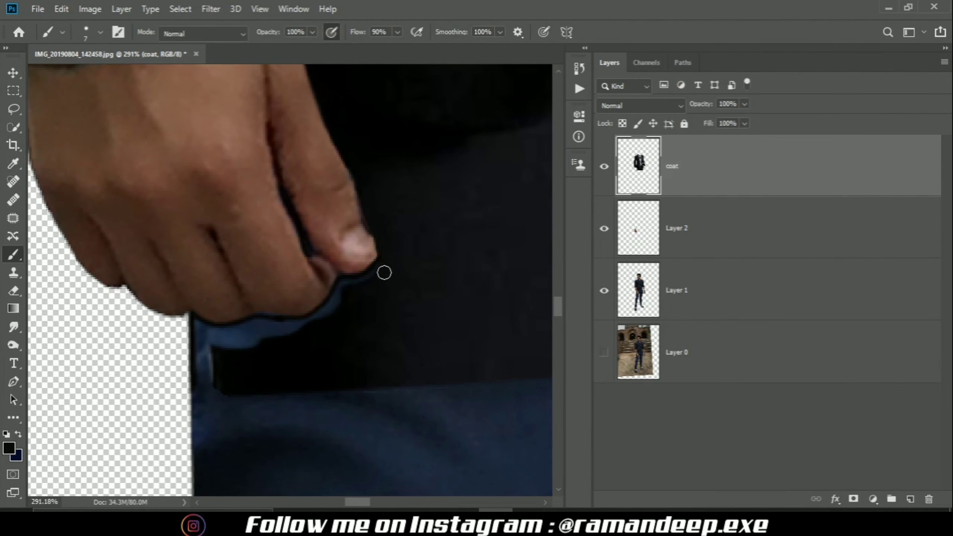
- Sample the coat's dark colour and paint over the remaining blue jeans area beneath the fingers
alt+click(345, 302)
mouse_move(334, 298)
mouse_down()
mouse_move(315, 322)
mouse_move(255, 326)
mouse_move(278, 345)
mouse_move(250, 342)
mouse_up()
key(bracketright)
key(bracketright)
key(bracketright)
key(bracketright)
alt+click(276, 344)
key(bracketleft)
drag(201, 328, 261, 322)
scroll(283, 222, down, 10)
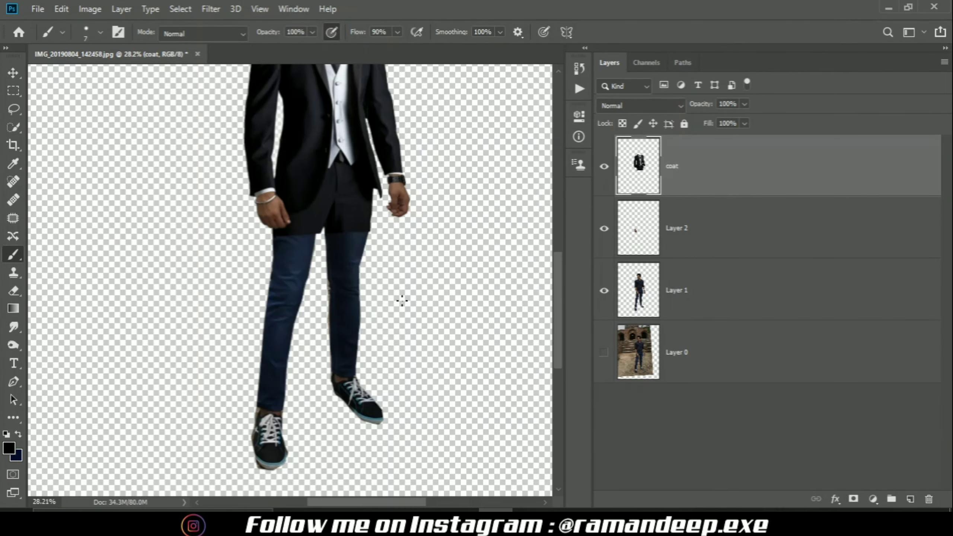
- Create a new layer directly above Layer 0 and fill it with white at 100% opacity
click(748, 354)
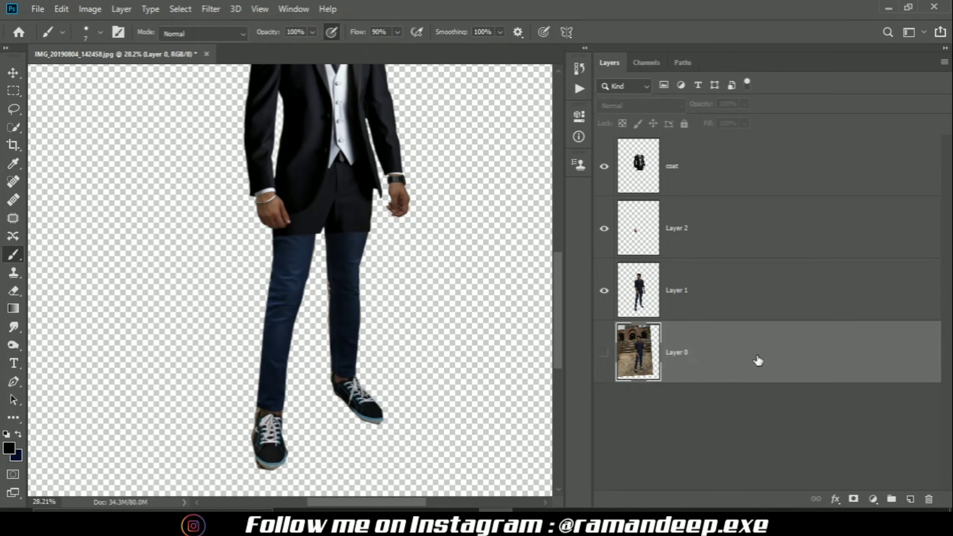
click(911, 500)
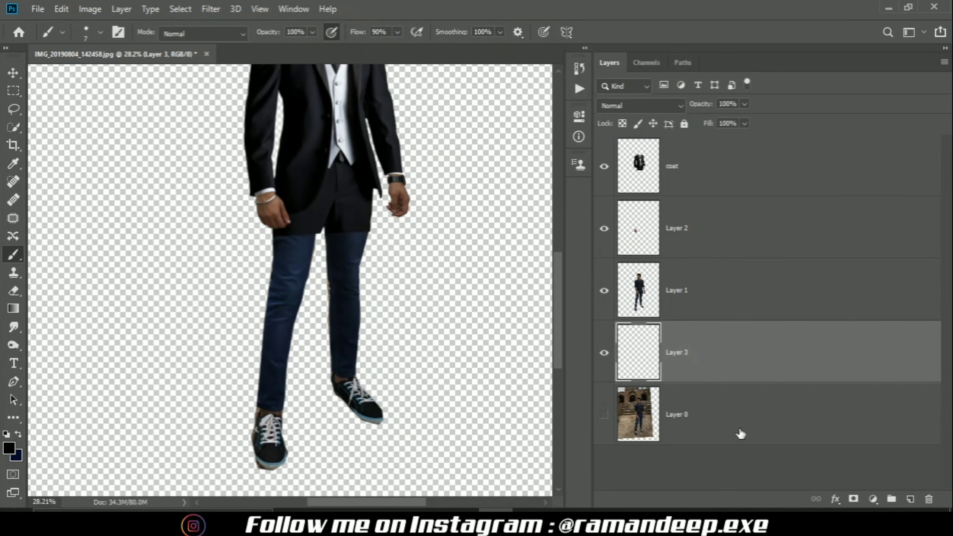
click(61, 9)
click(92, 222)
click(479, 123)
click(461, 251)
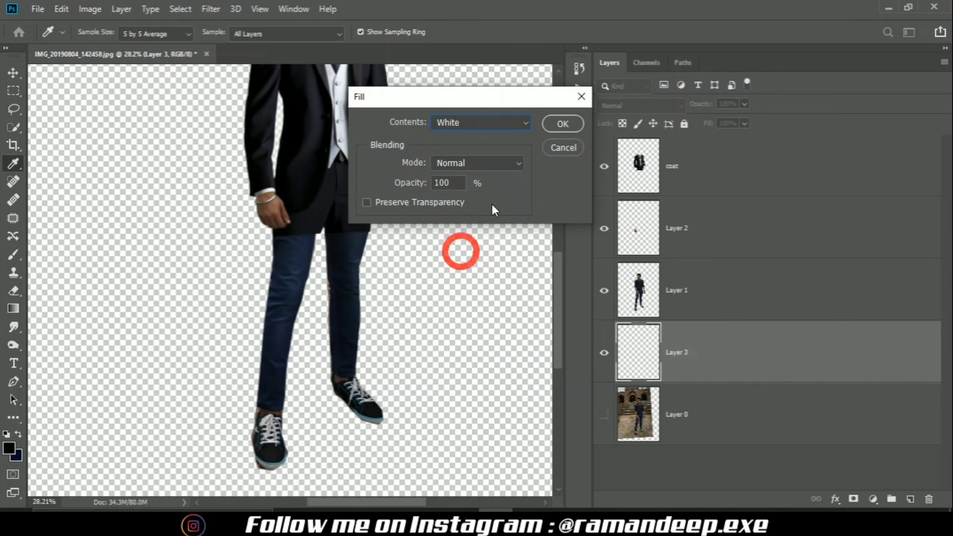
key(Return)
key(b)
scroll(306, 282, down, 3)
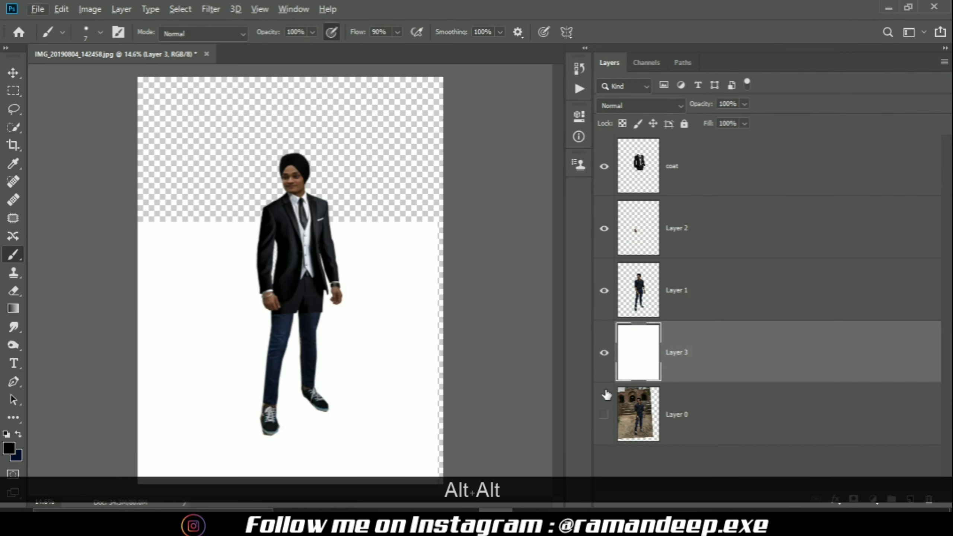
click(605, 354)
- Place the pant image from the coat project folder as an embedded object above Layer 3
click(37, 9)
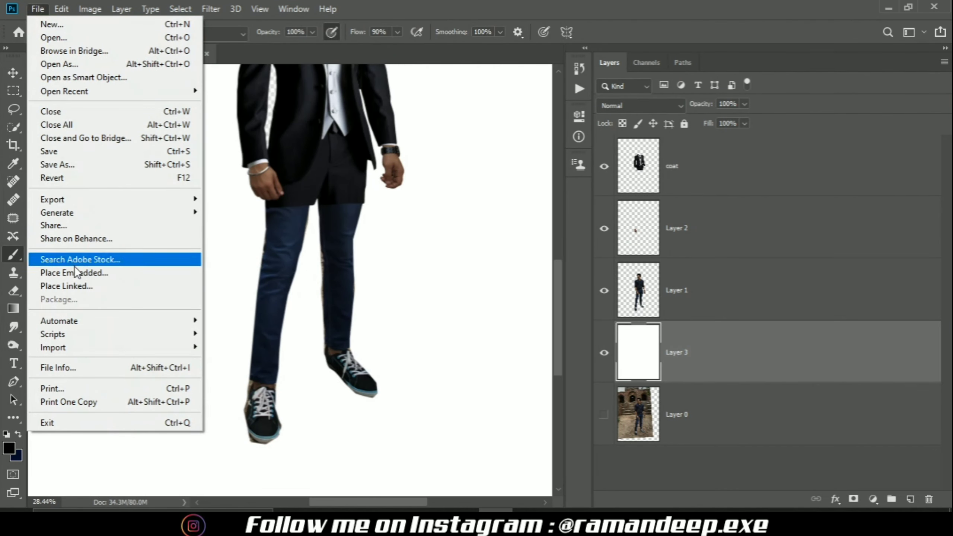
click(76, 273)
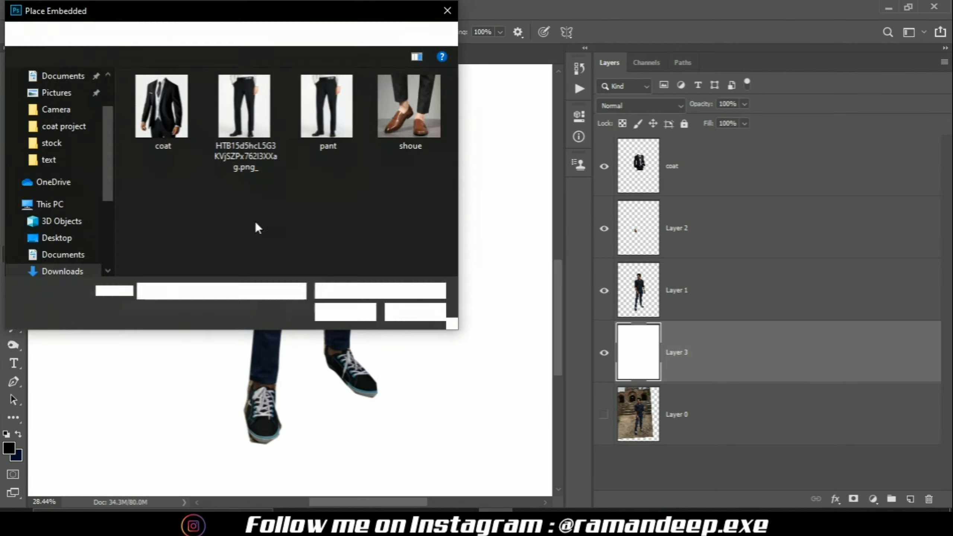
click(322, 118)
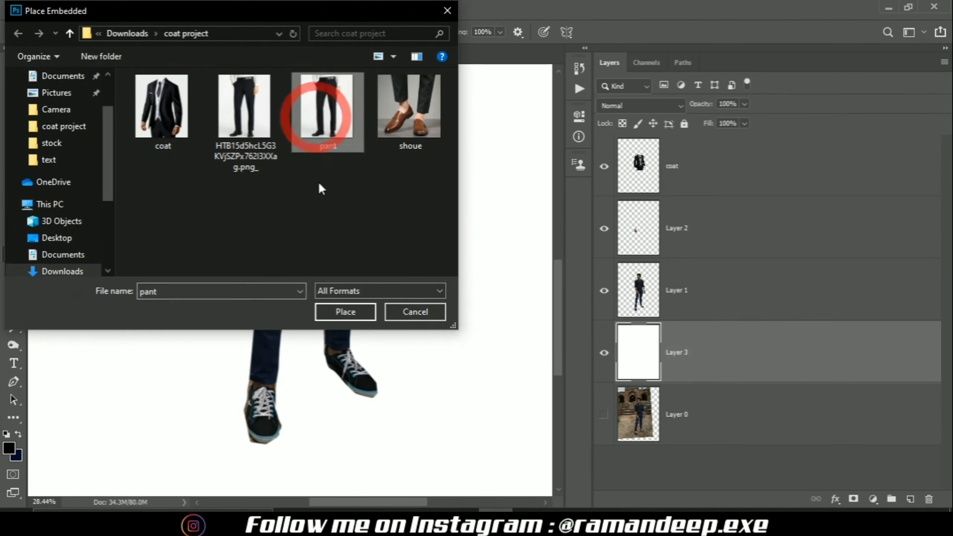
click(339, 309)
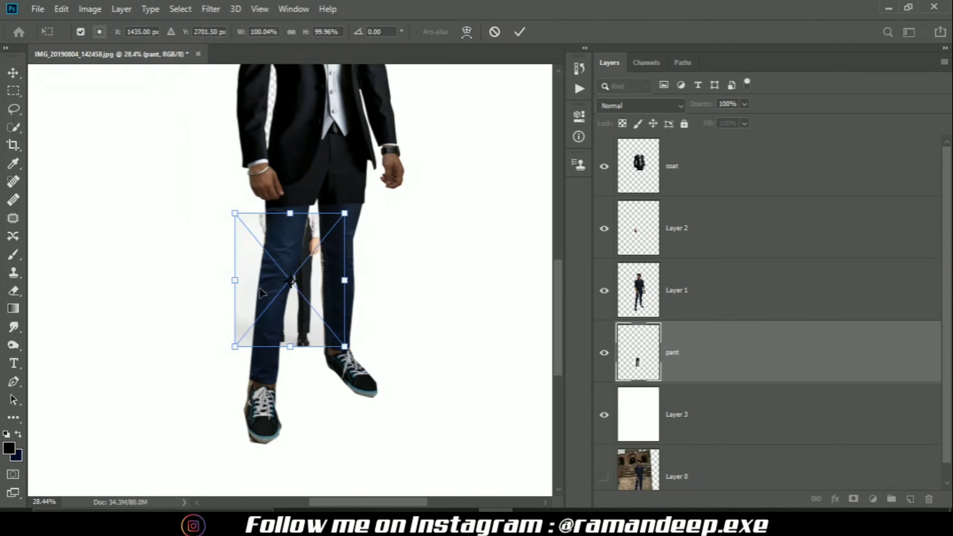
- Enlarge the pant image to about 178% beside the man's legs, apply the transform and rasterize its layer
drag(313, 286, 181, 239)
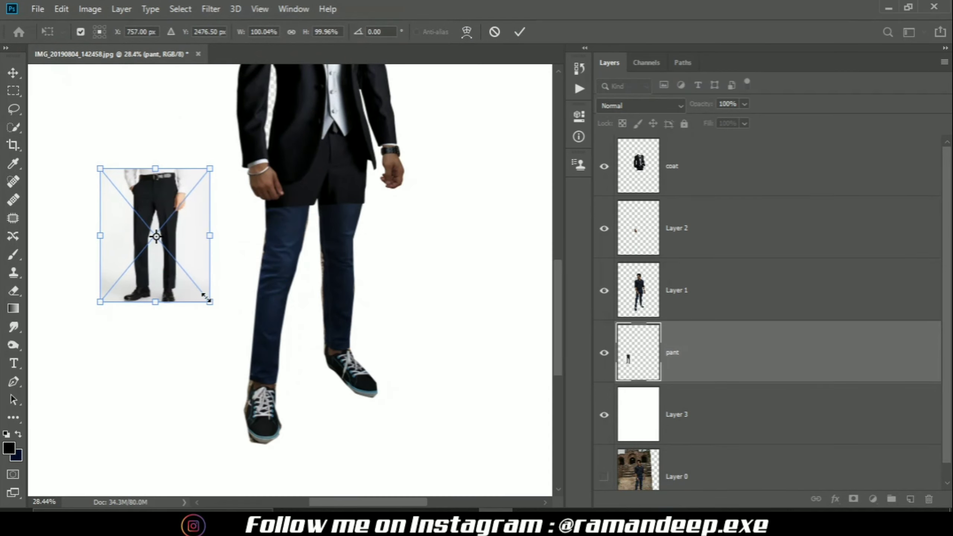
drag(208, 302, 303, 395)
drag(235, 287, 196, 276)
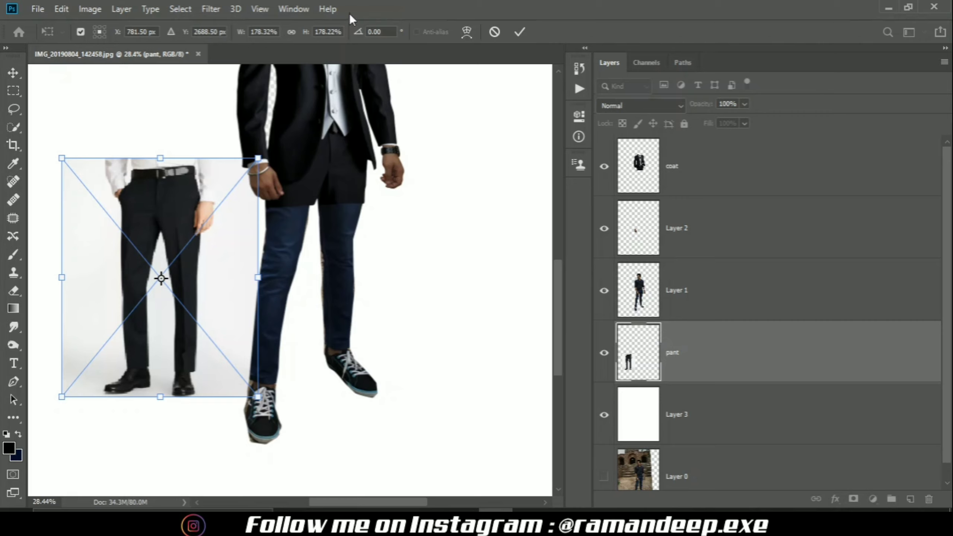
click(520, 31)
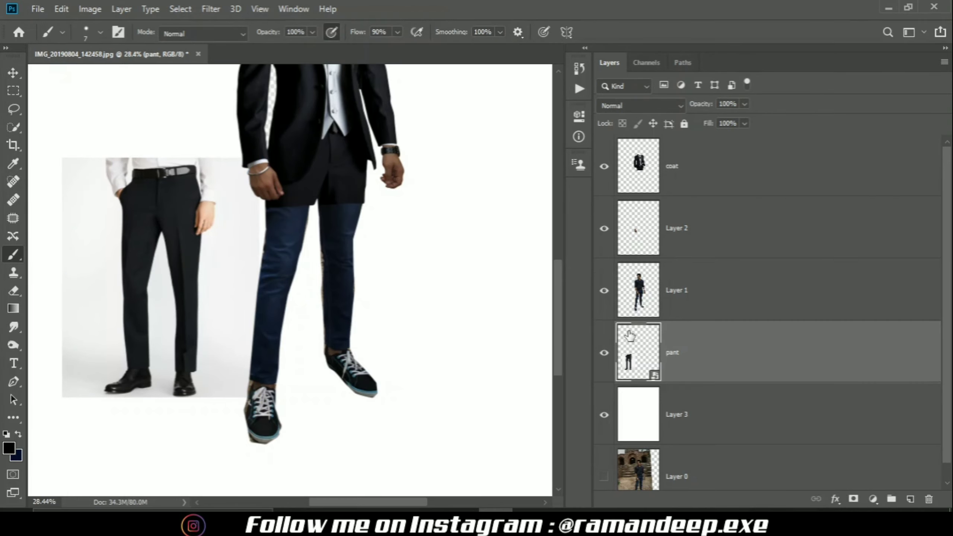
right_click(710, 355)
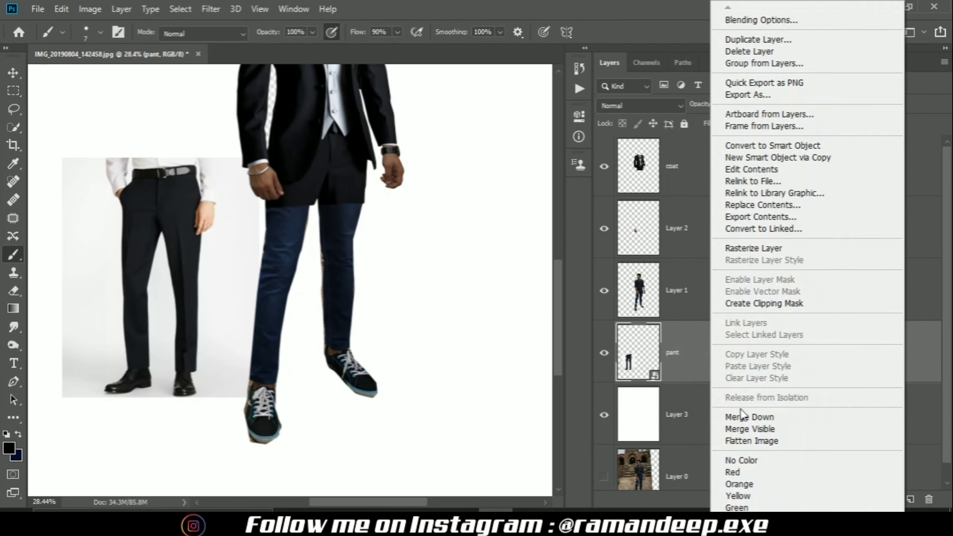
click(735, 248)
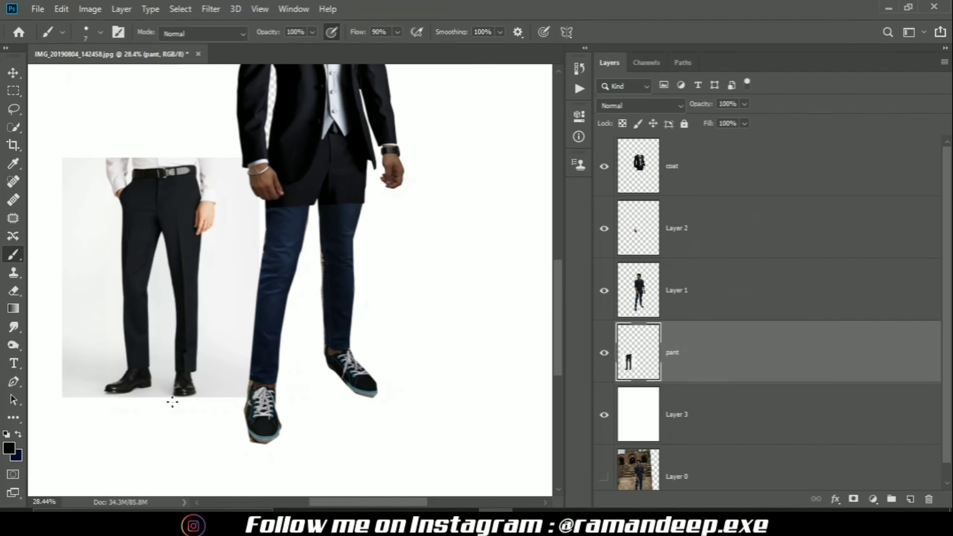
- Start a Pen path at the pants' crotch and trace the inner edge of the viewer's-left leg down to the knee
scroll(172, 402, up, 4)
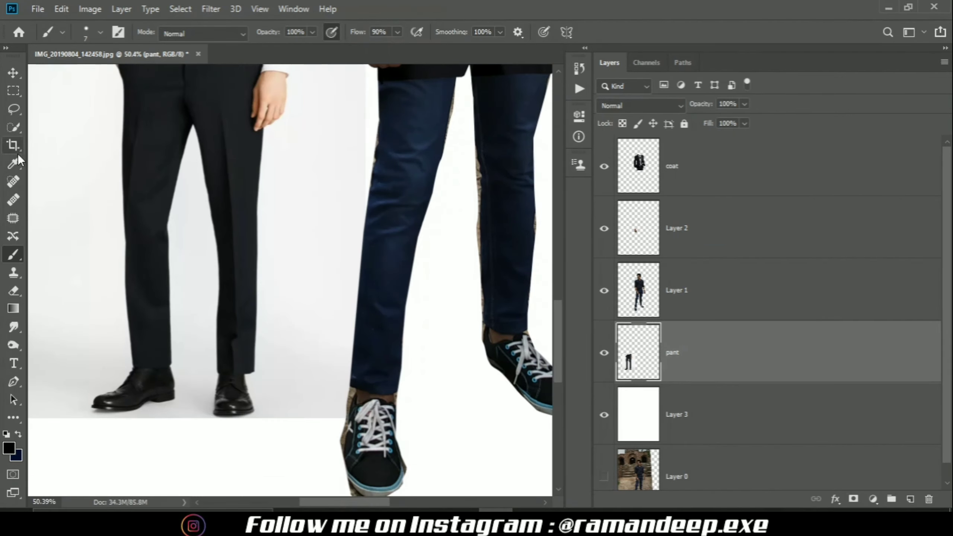
click(14, 382)
scroll(178, 106, up, 4)
click(210, 144)
scroll(179, 209, up, 2)
click(197, 202)
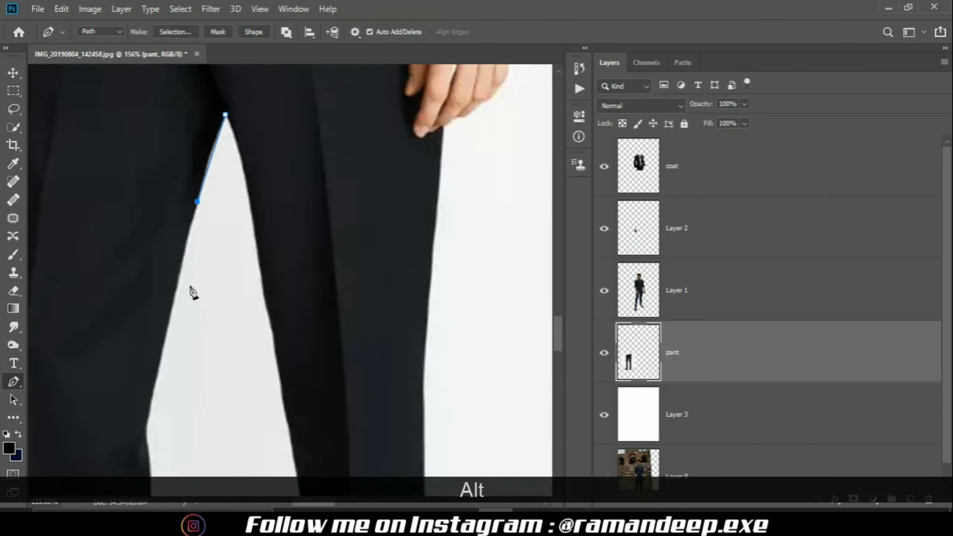
click(197, 201)
click(145, 429)
click(146, 437)
scroll(150, 382, down, 3)
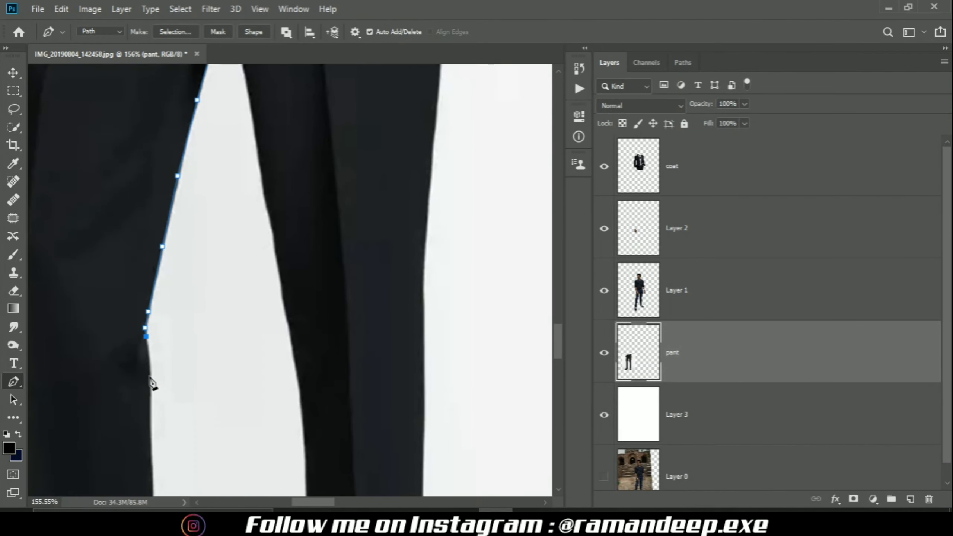
- Continue the path along the inner edge of the same leg from the knee down to the hem
scroll(150, 410, down, 5)
click(152, 407)
click(154, 407)
scroll(155, 407, down, 2)
click(157, 406)
scroll(158, 407, down, 4)
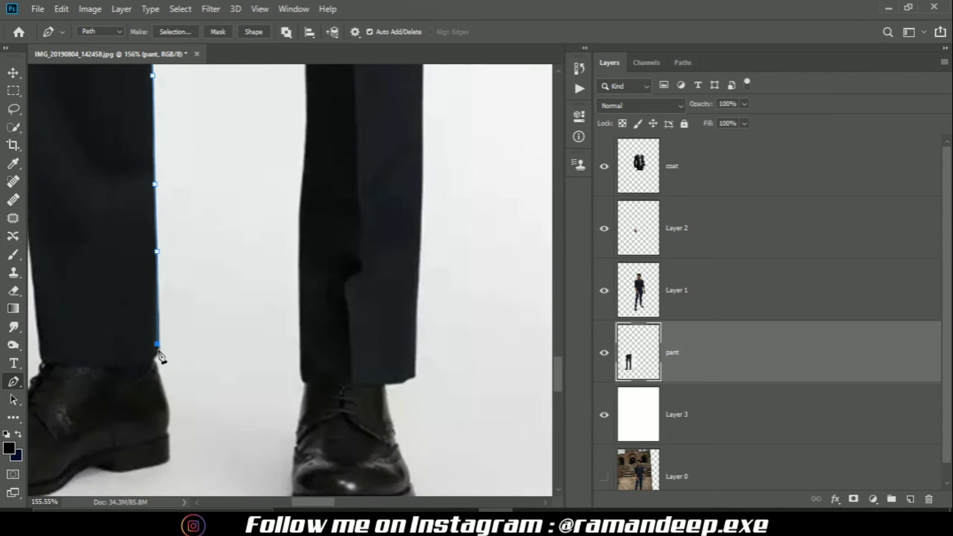
- Redo the last point at the hem's inner corner and curve the path across the hem above the shoe
key(ctrl+z)
click(159, 349)
mouse_move(73, 365)
mouse_down()
mouse_move(4, 356)
mouse_move(83, 351)
mouse_up()
alt+click(170, 364)
click(144, 363)
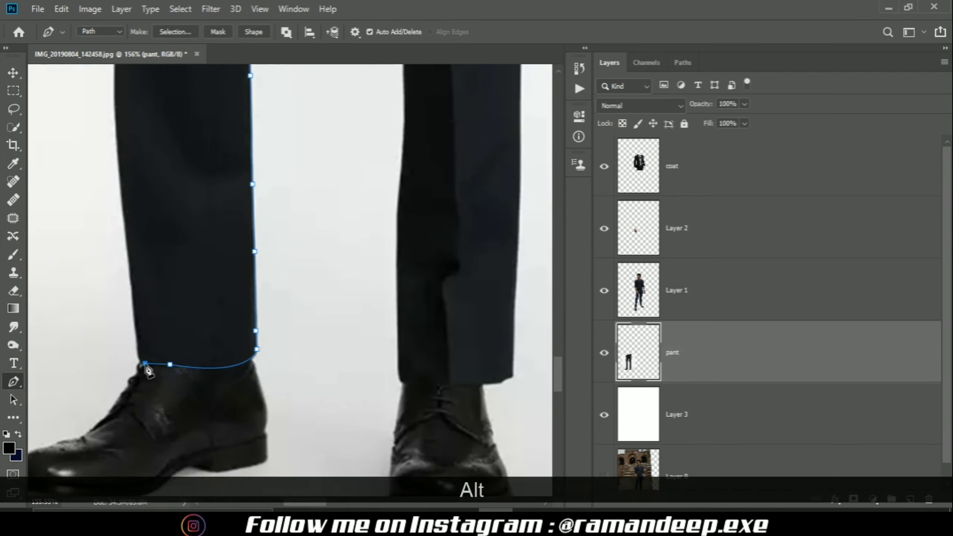
- Trace the leg's outer edge from the hem's corner up to just below the knee, curving the path along the shin
click(140, 360)
scroll(138, 315, up, 2)
click(127, 307)
scroll(128, 306, up, 3)
drag(114, 211, 106, 298)
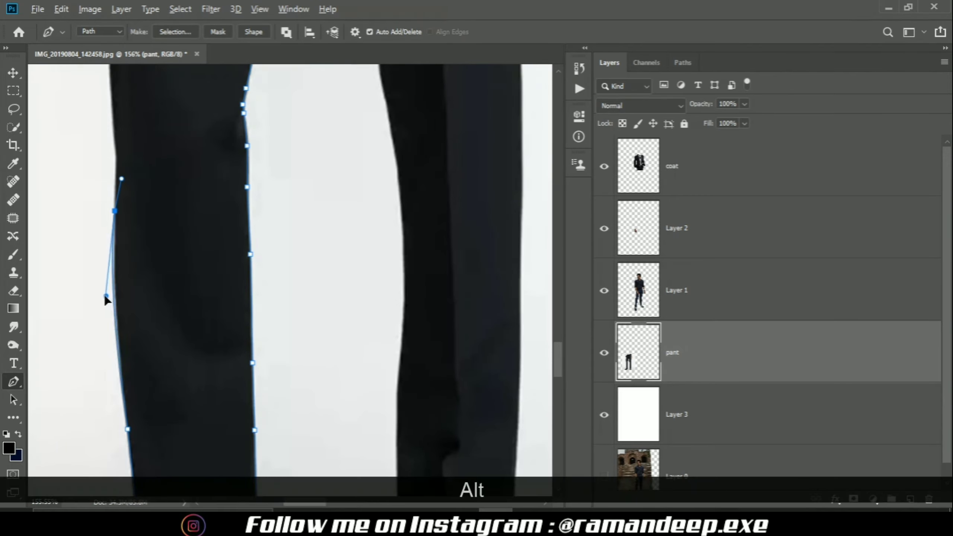
- Extend the path up the outer edge of the thigh to the hip below the pocket hand
scroll(115, 211, up, 3)
click(113, 290)
click(110, 217)
scroll(108, 220, up, 3)
click(108, 218)
scroll(108, 219, up, 3)
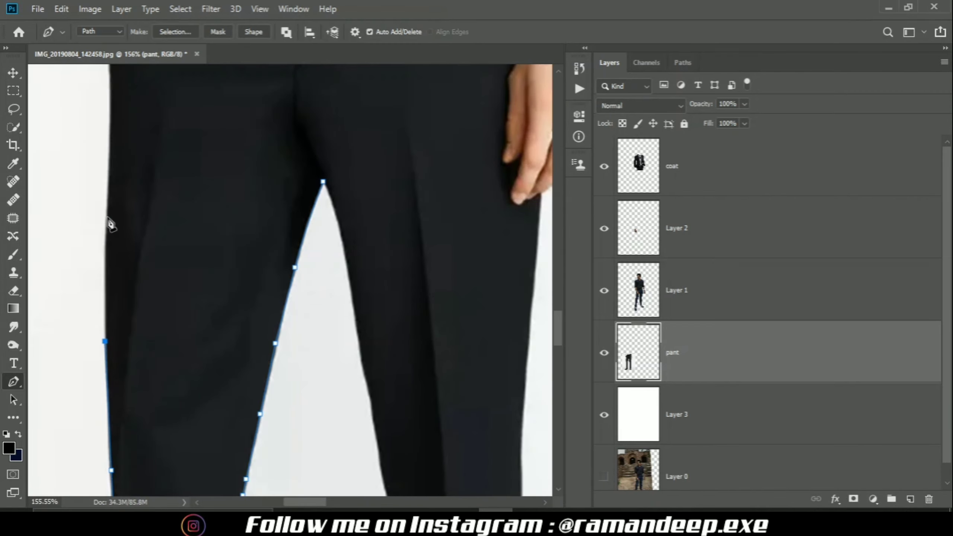
click(108, 218)
scroll(108, 219, up, 3)
key(ctrl+z)
scroll(114, 244, up, 2)
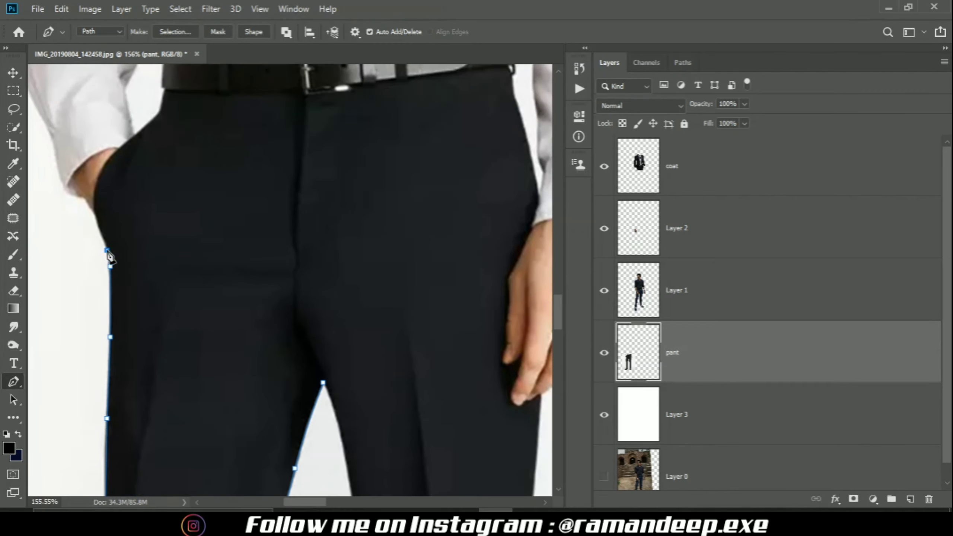
- Discard the stray curve towards the belt and close the path across the upper thigh and fly at the crotch
drag(187, 116, 198, 96)
key(ctrl+x)
click(107, 208)
click(219, 247)
click(276, 267)
click(292, 283)
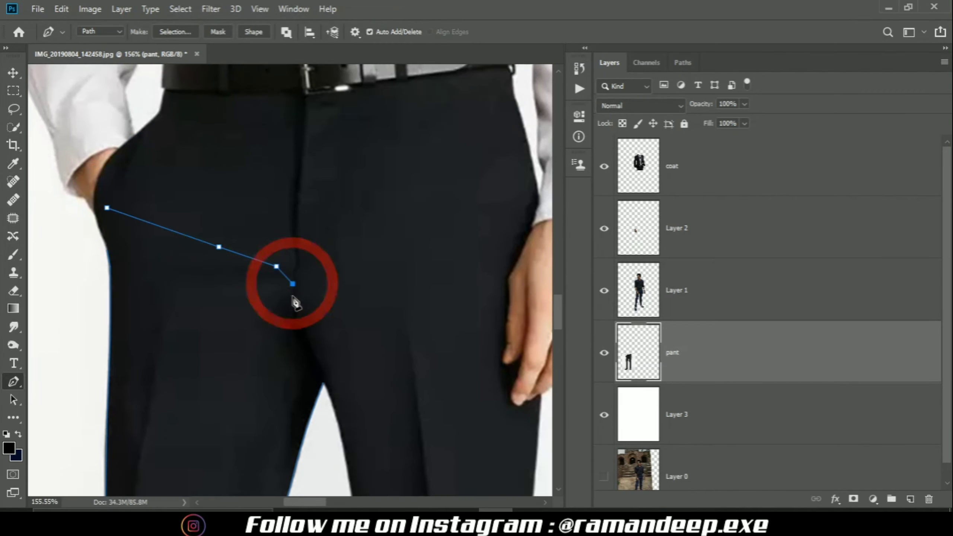
click(328, 277)
click(368, 309)
click(324, 384)
scroll(303, 310, down, 5)
scroll(294, 292, down, 4)
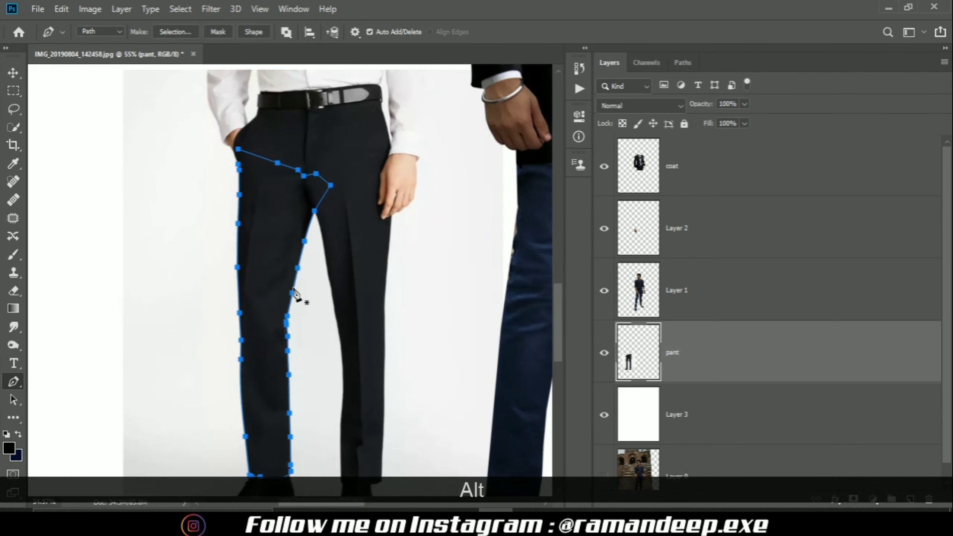
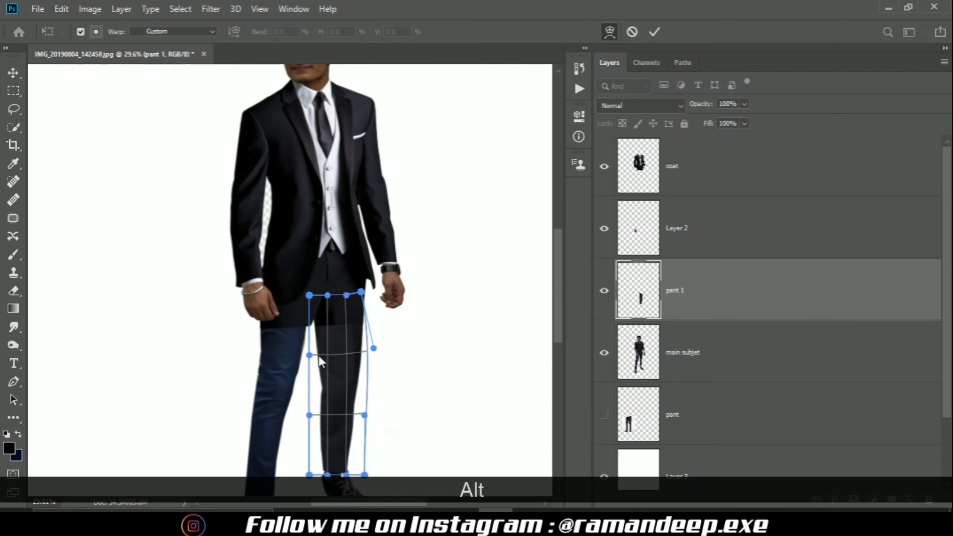
- Apply the warp to the pant 1 layer and compare the leg with the layer hidden and shown
click(654, 32)
click(604, 291)
click(604, 290)
- Undo the trial eraser strokes on the pant 1 layer near the coat's lower edge
scroll(284, 440, up, 8)
key(ctrl+z)
key(ctrl+z)
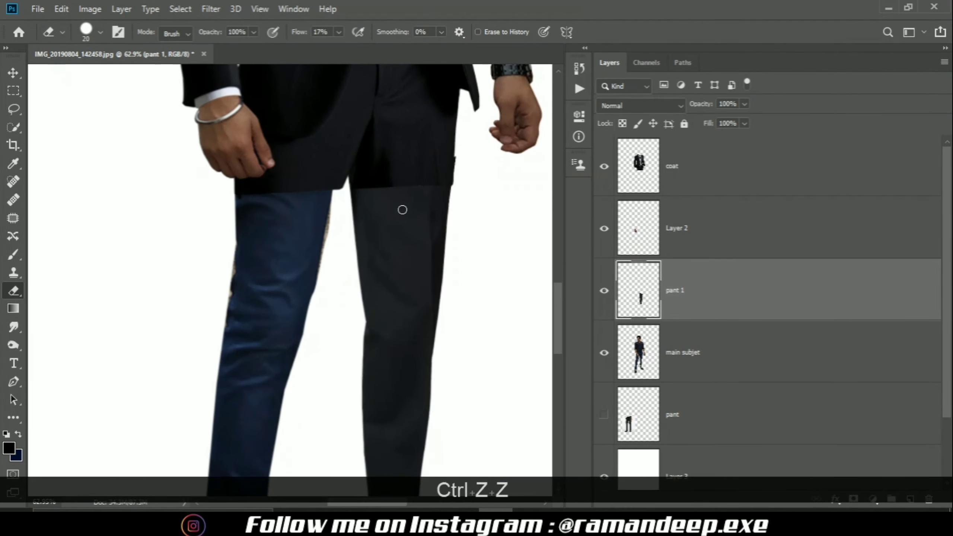
scroll(448, 153, up, 5)
scroll(468, 249, up, 3)
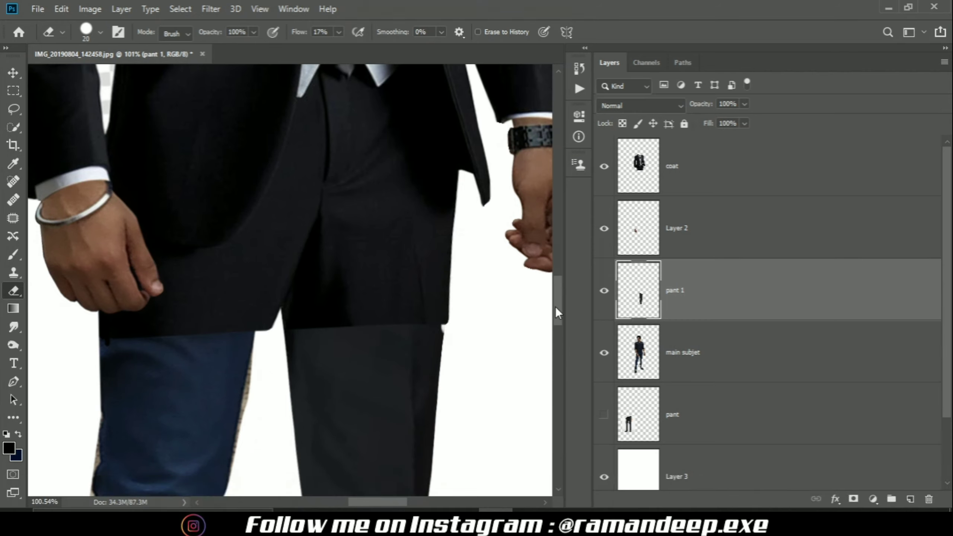
key(ctrl+z)
- Try to erase the outer edge of the coat layer in a straight line above the pant leg, and undo it
click(671, 176)
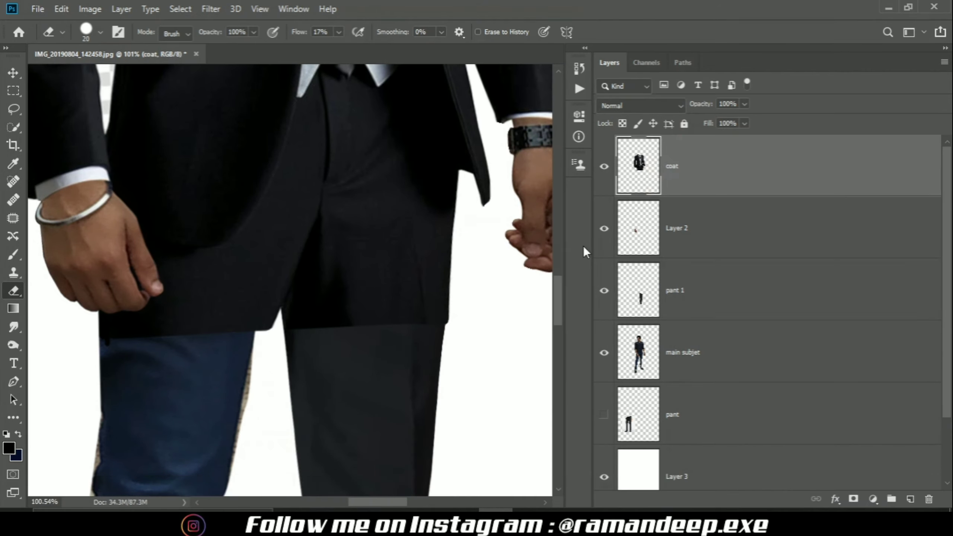
click(460, 242)
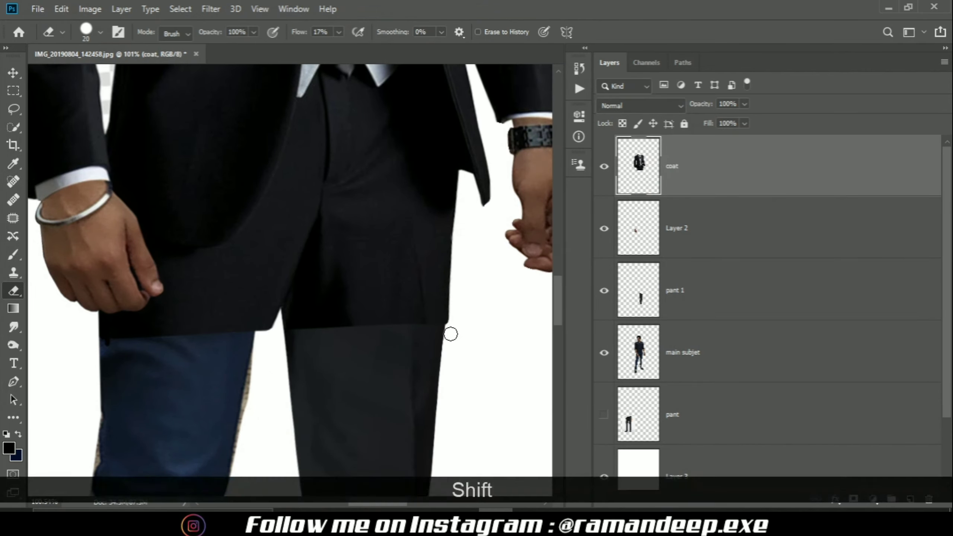
shift+click(451, 333)
key(ctrl+z)
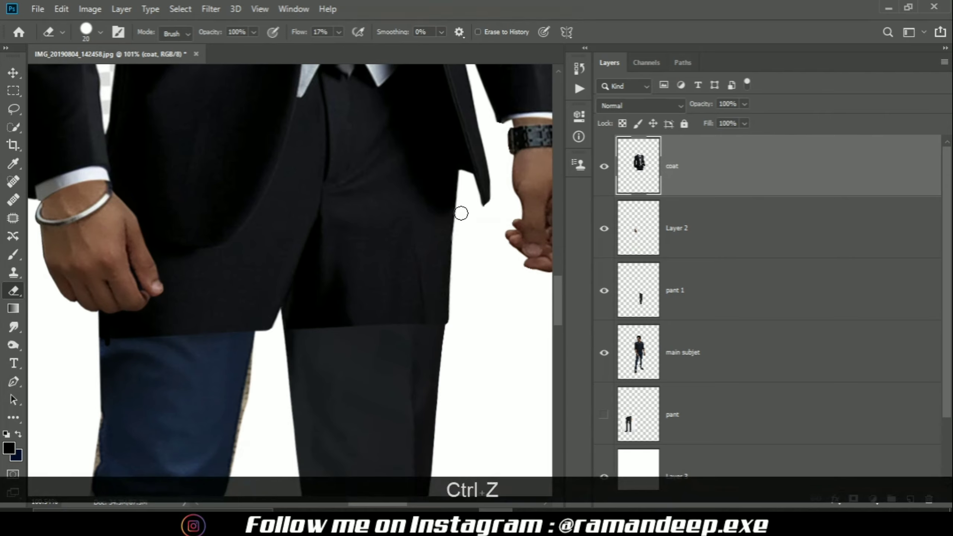
- Erase the protruding outer edge of the coat layer in a straight line down to the top of the new pant leg
shift+click(736, 278)
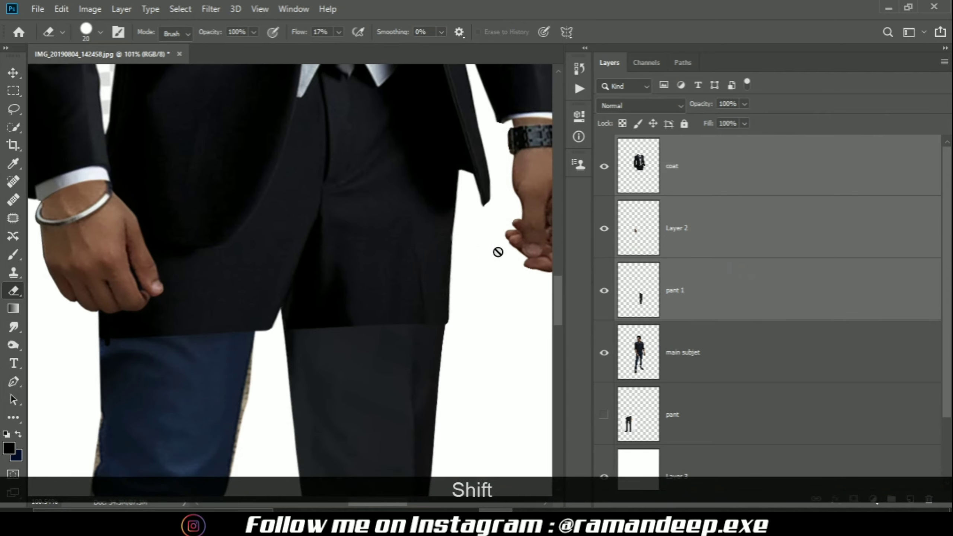
click(712, 270)
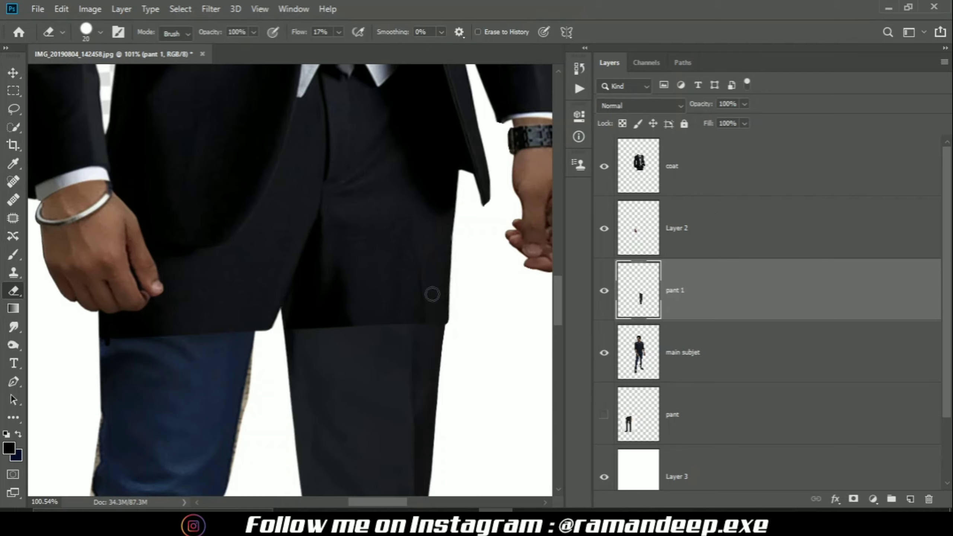
click(702, 174)
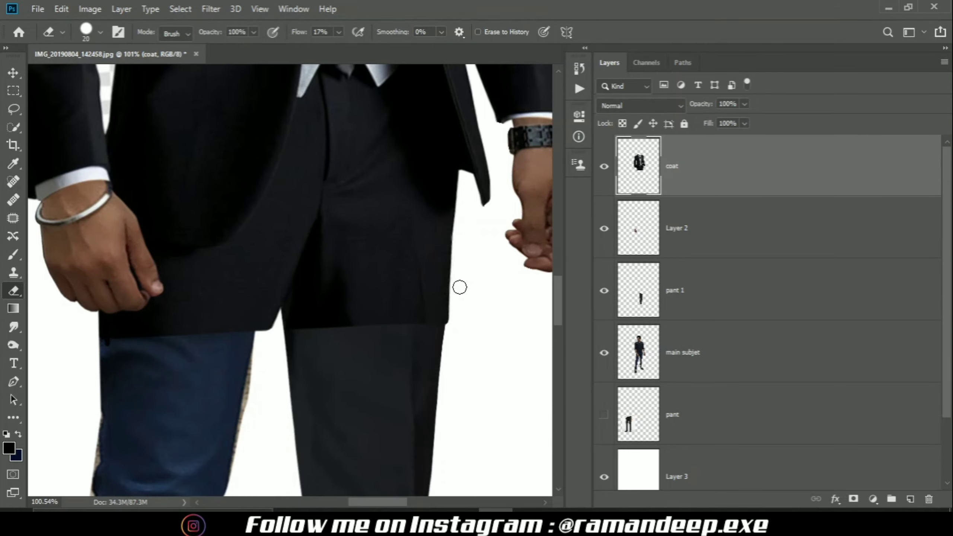
key(shift)
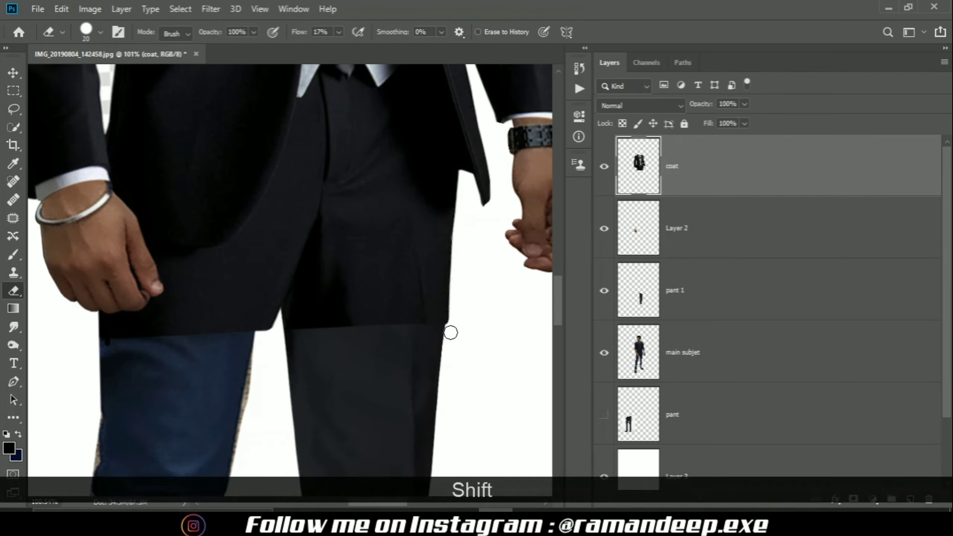
shift+click(450, 332)
- Try to erase the outer edge of the pant 1 layer in a straight line below the coat, and undo it
click(652, 293)
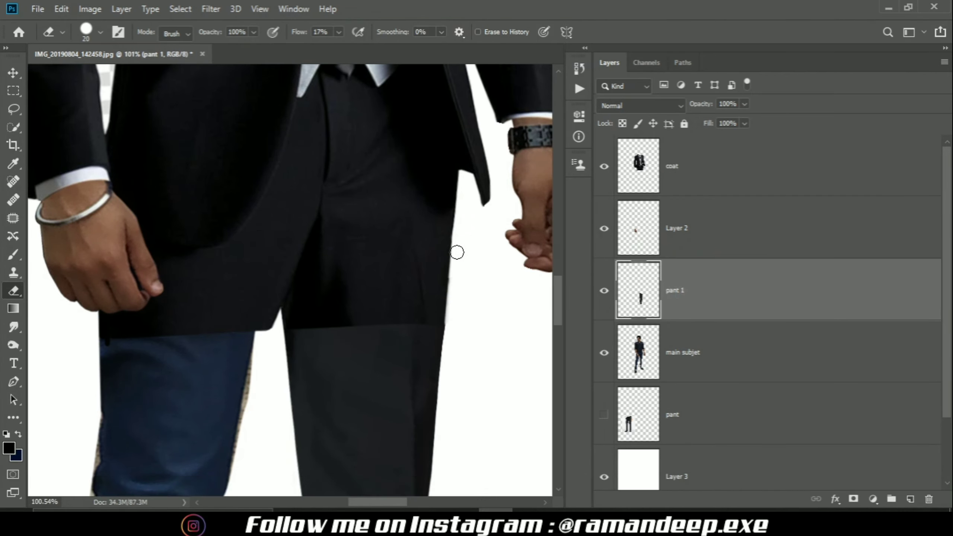
key(shift)
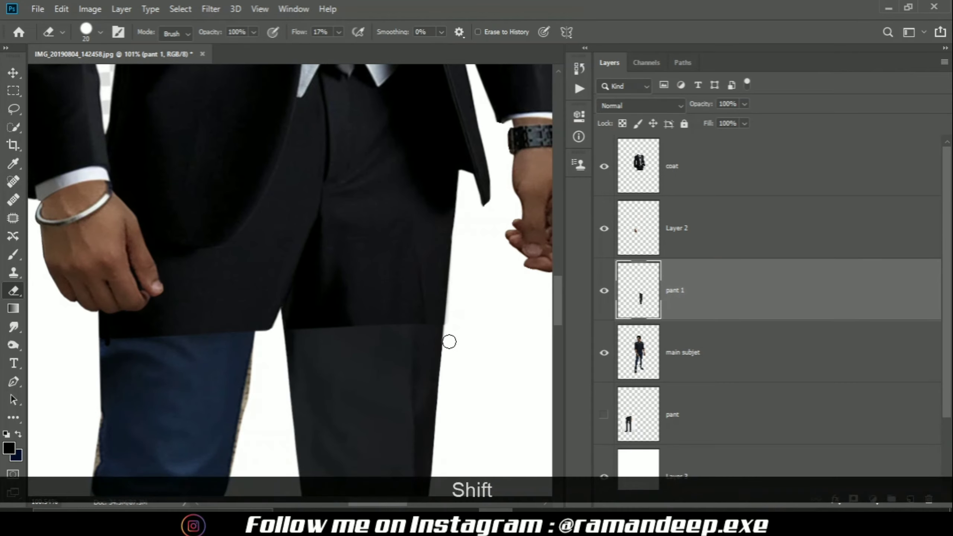
key(ctrl+z)
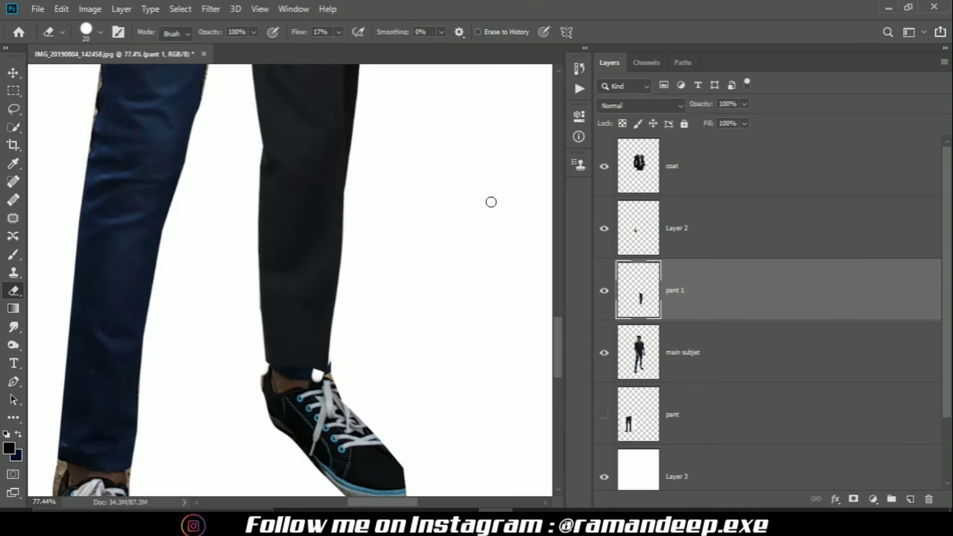
- Warp the pant 1 layer so its lower part and hem follow the original leg and meet the shoe
key(ctrl+t)
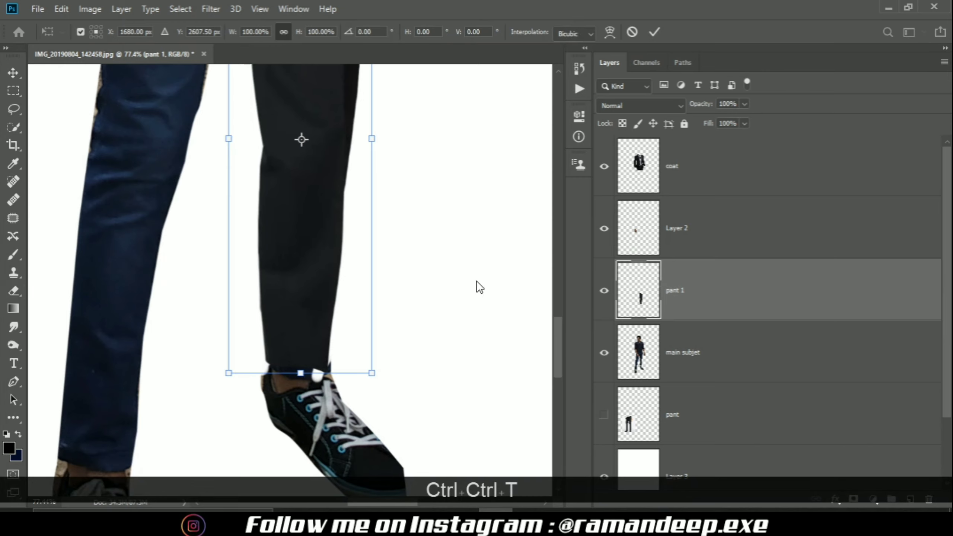
right_click(308, 308)
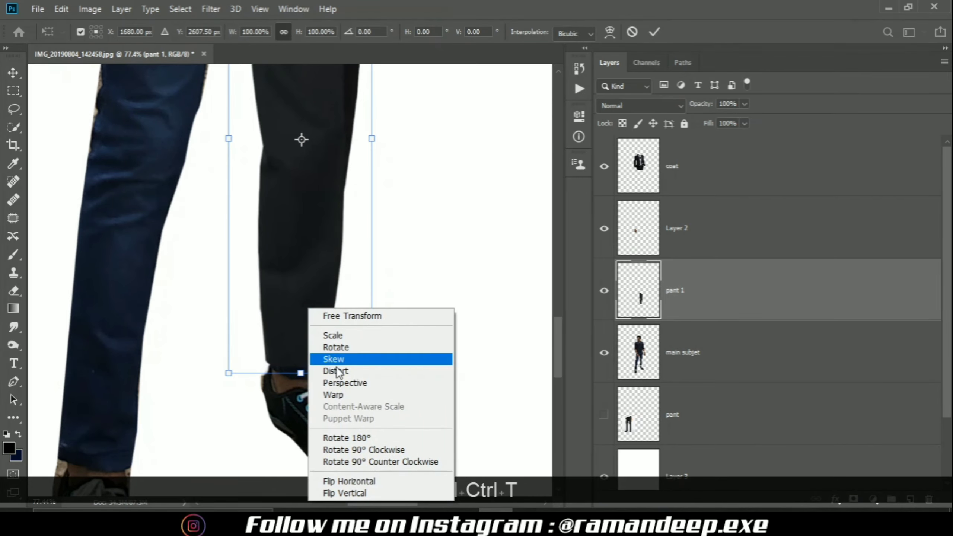
click(334, 395)
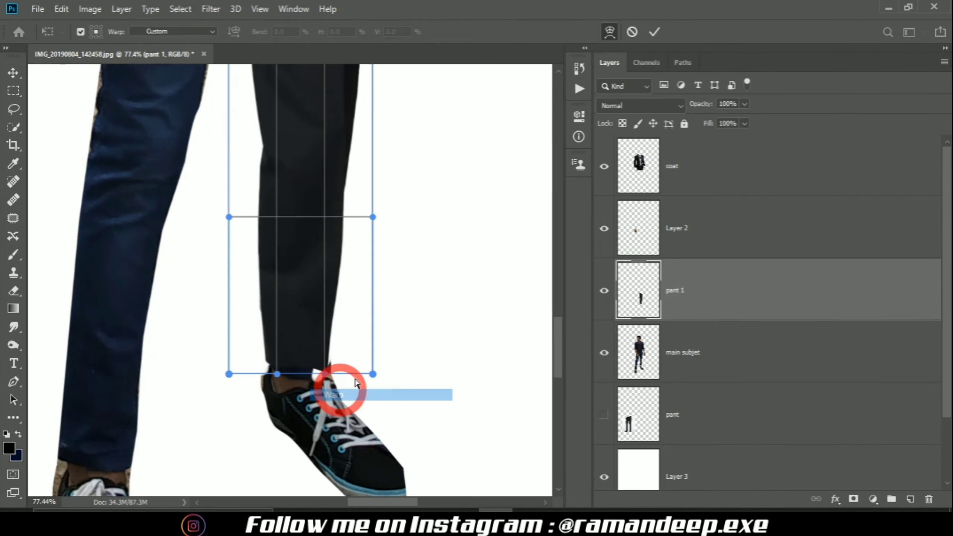
drag(373, 374, 401, 370)
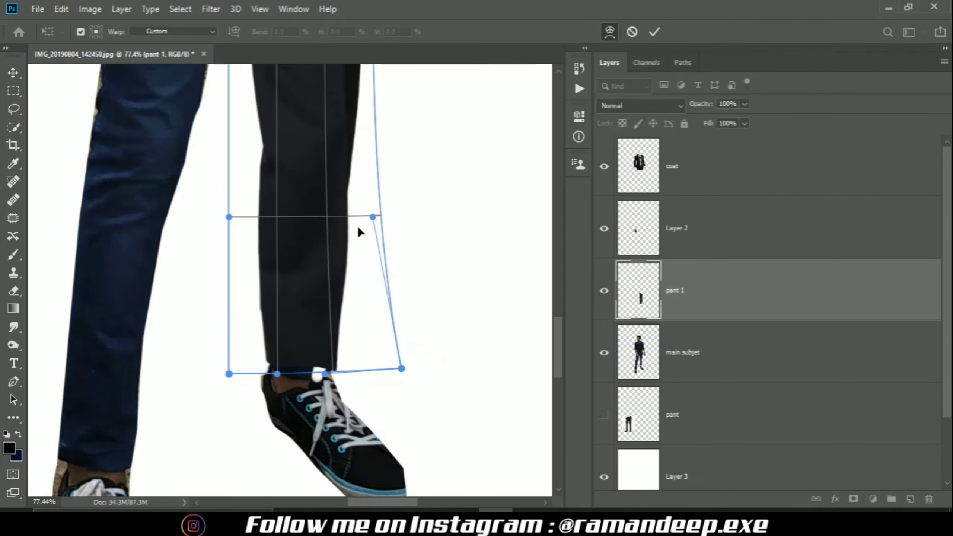
drag(376, 206, 373, 207)
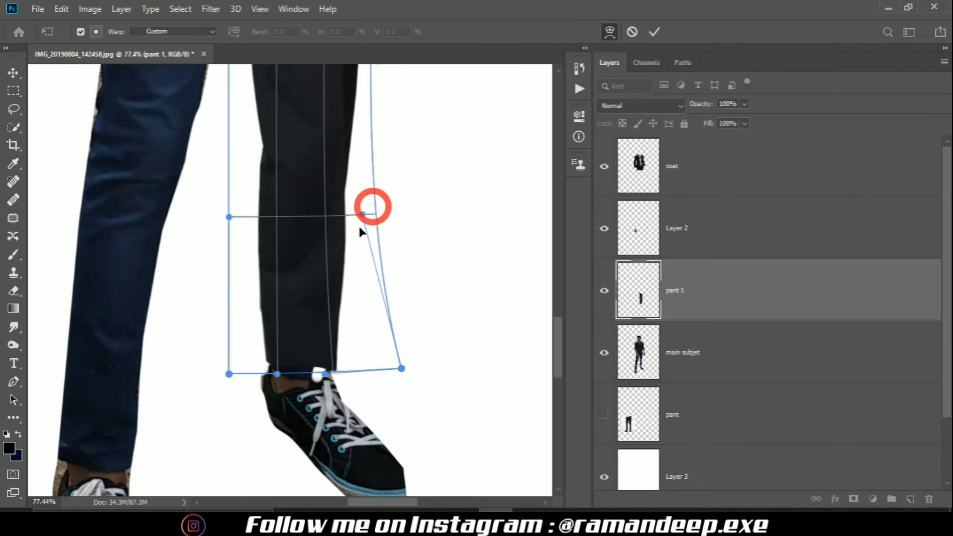
drag(230, 218, 242, 217)
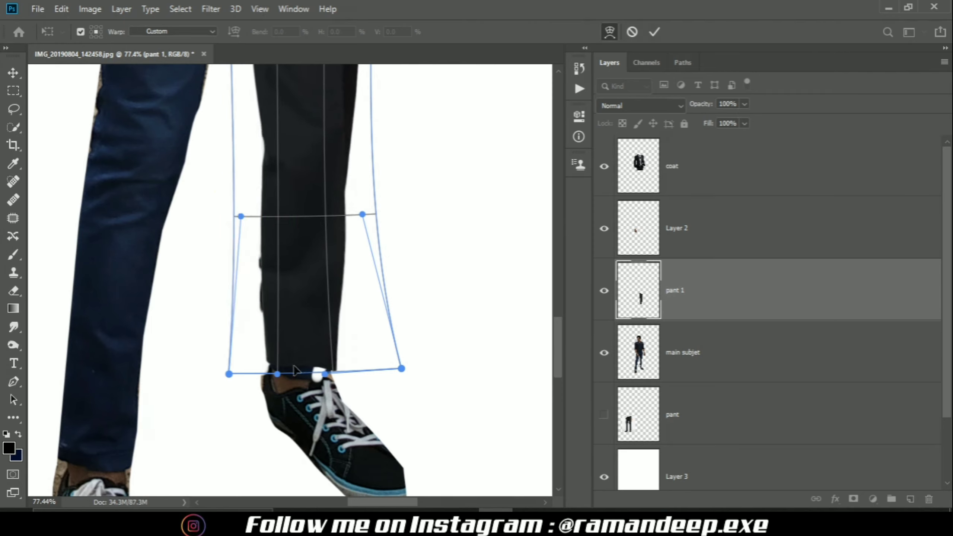
drag(324, 376, 273, 396)
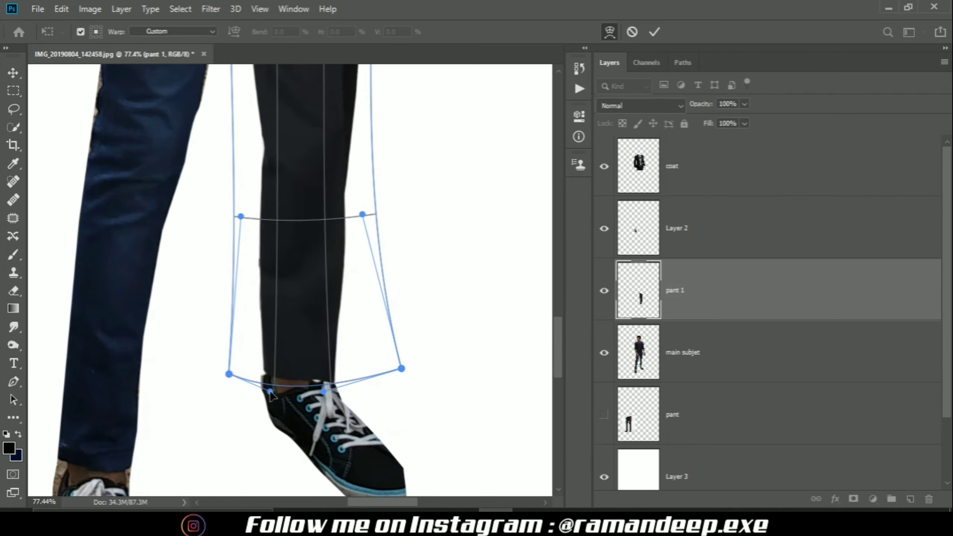
- Add a Brightness/Contrast adjustment clipped to the pant 1 layer and darken the new leg to match the coat
scroll(340, 272, down, 6)
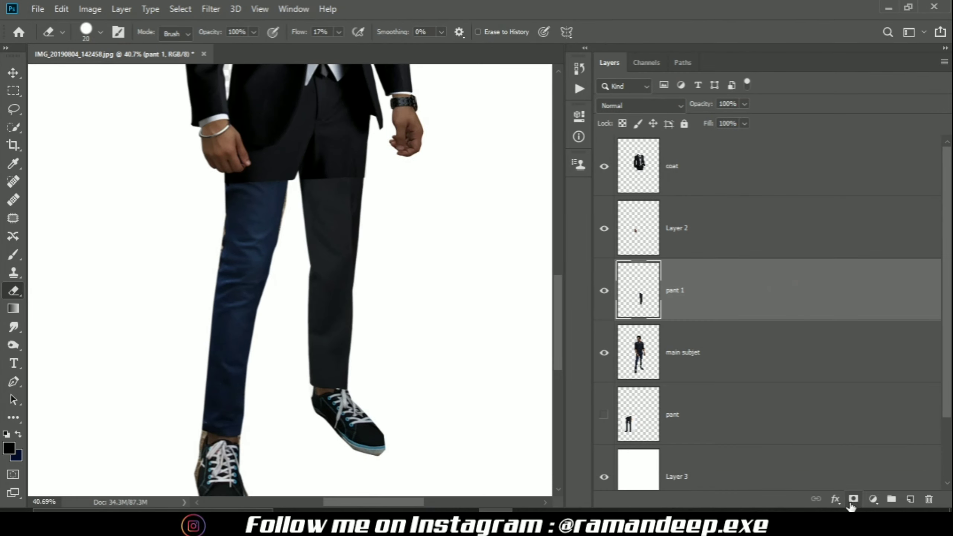
click(873, 500)
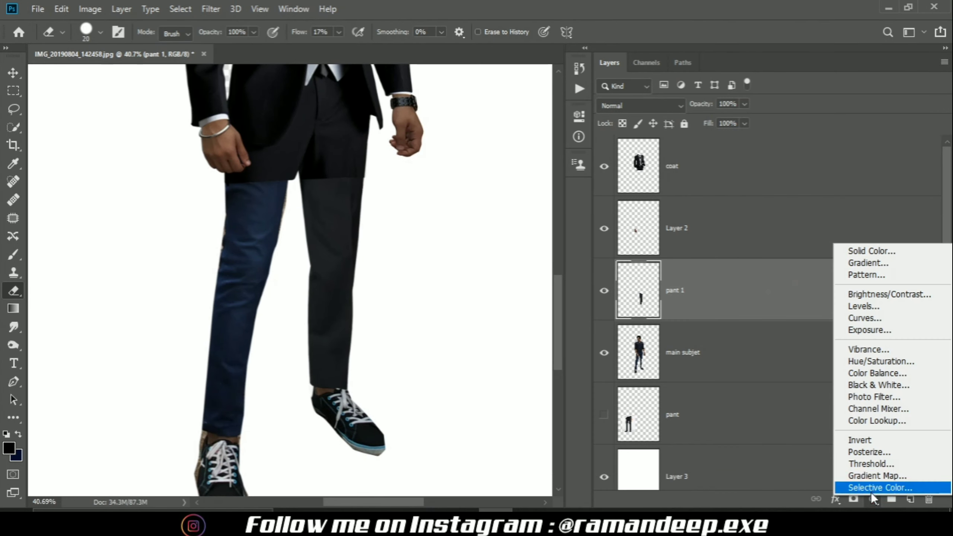
click(874, 296)
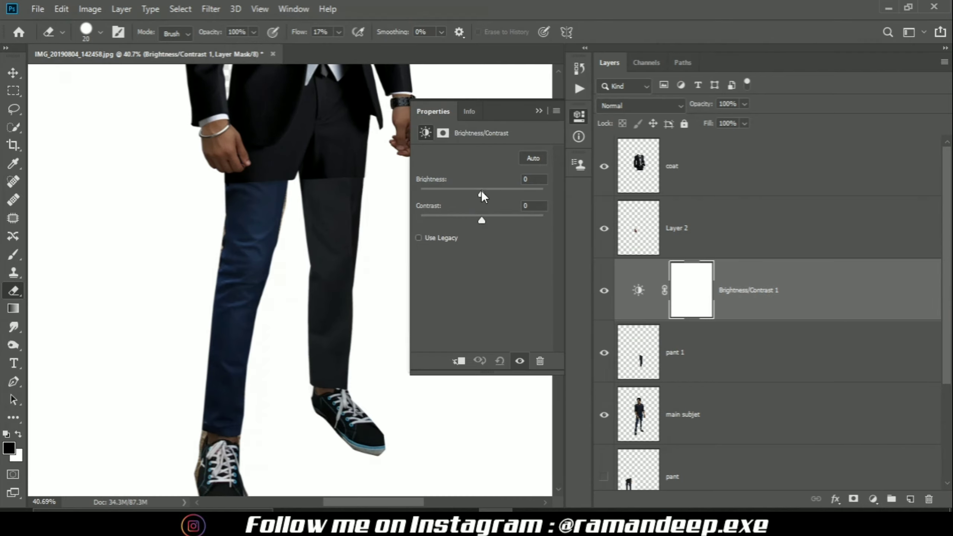
drag(482, 194, 464, 196)
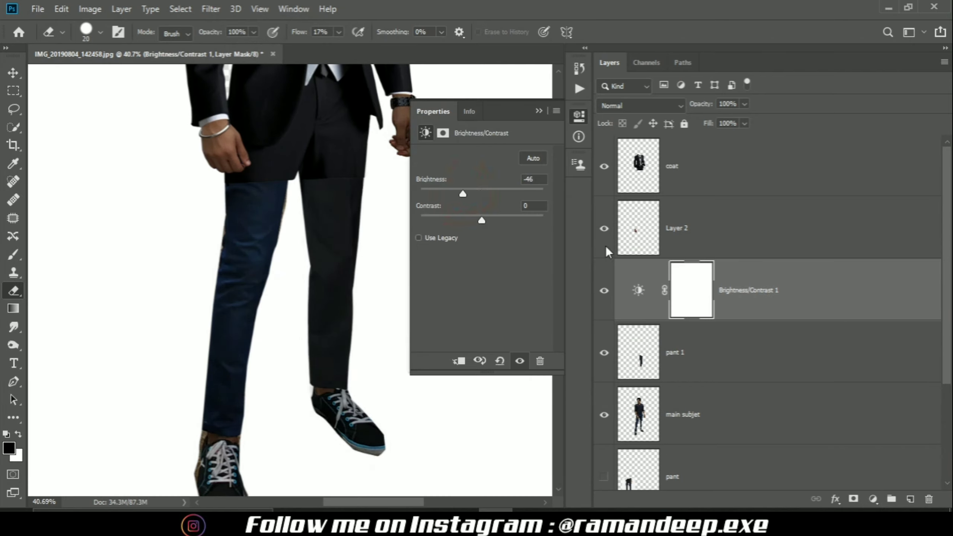
key(alt)
alt+click(771, 320)
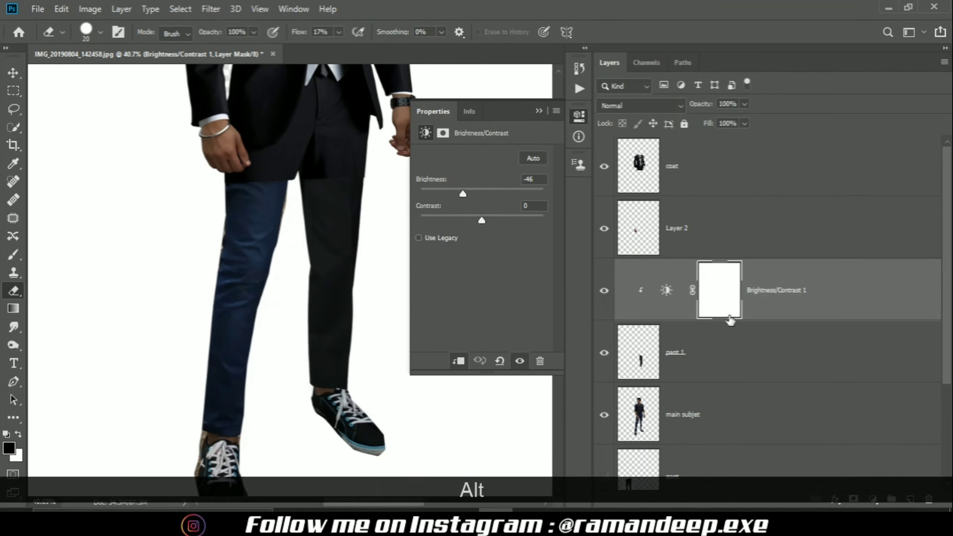
drag(461, 194, 501, 219)
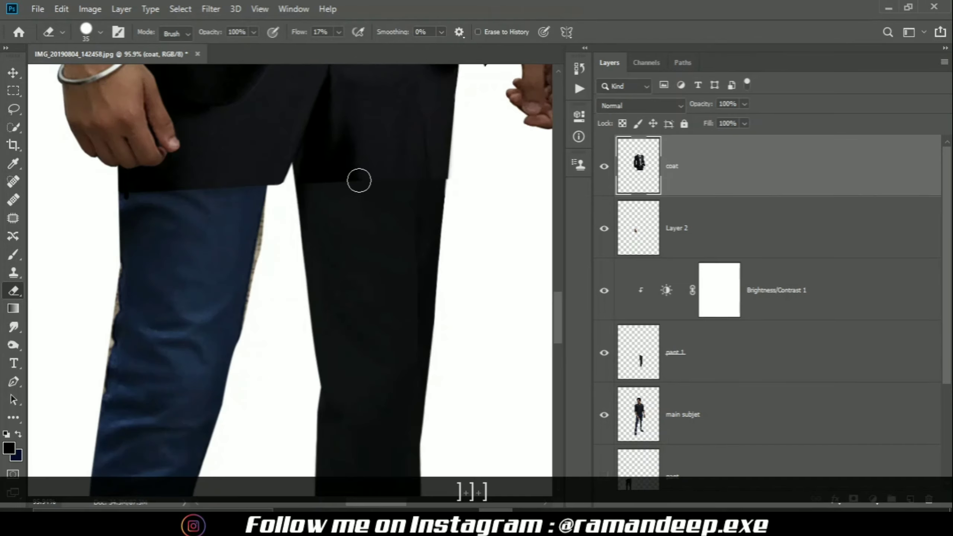
- Set the eraser to 0% hardness, a size of 125 px and 9% flow for blending the coat layer
right_click(366, 169)
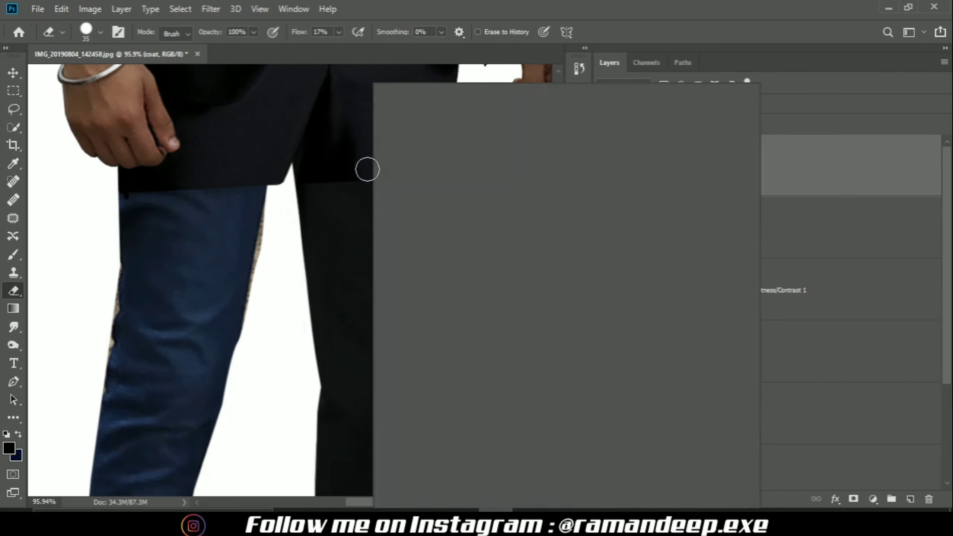
drag(495, 149, 415, 148)
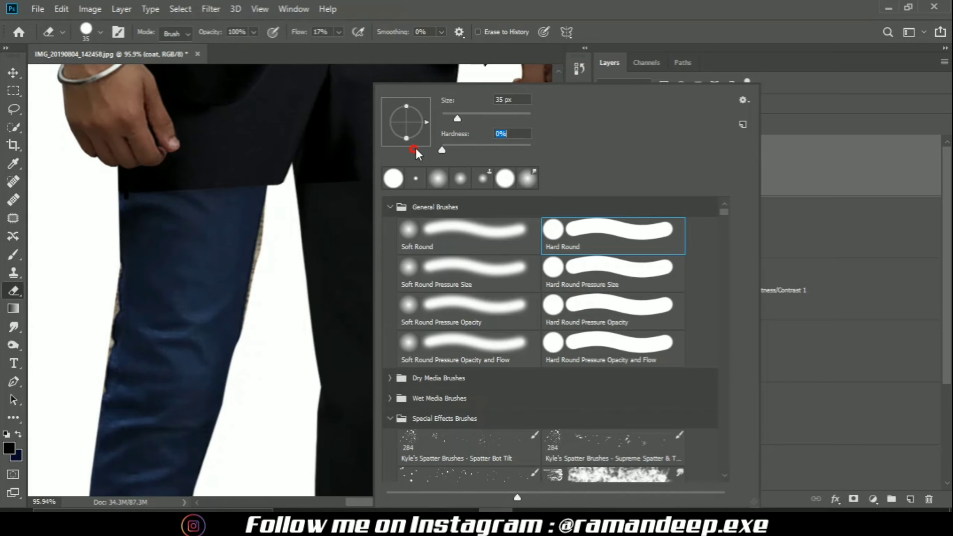
click(342, 115)
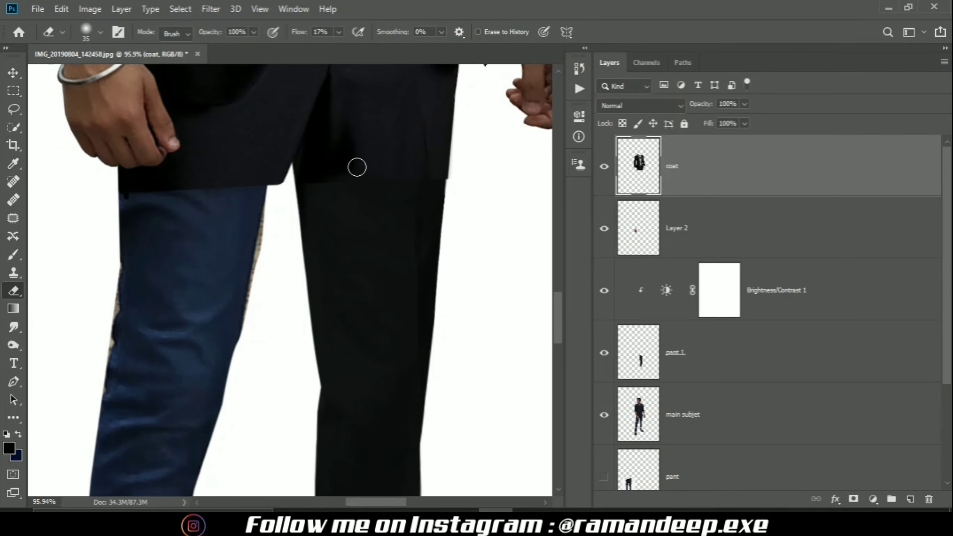
key(bracketright)
key(bracketright)
key(bracketright)
key(bracketright)
key(bracketright)
key(bracketright)
key(bracketright)
key(bracketright)
key(bracketright)
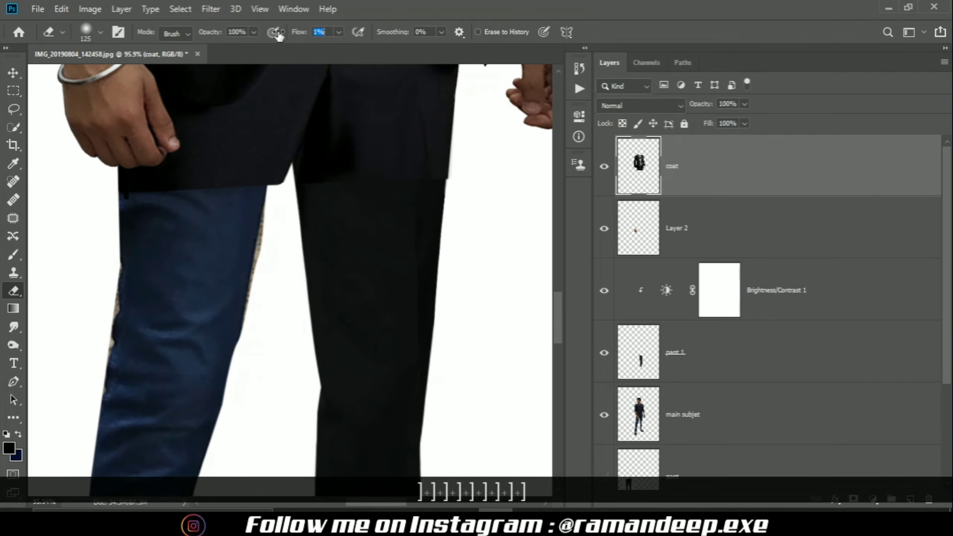
text(9)
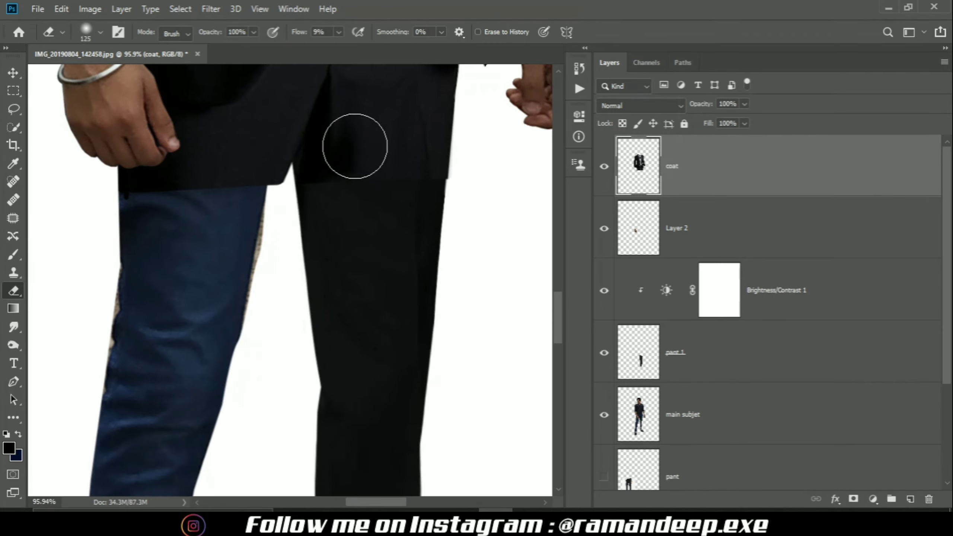
- Softly erase the lower edge of the coat layer where it meets the top of the new pant leg
click(351, 154)
mouse_move(402, 185)
mouse_down()
mouse_move(440, 179)
mouse_move(415, 185)
mouse_move(403, 160)
mouse_move(416, 185)
mouse_up()
mouse_move(322, 184)
mouse_down()
mouse_move(304, 192)
mouse_move(318, 179)
mouse_move(349, 183)
mouse_move(309, 183)
mouse_move(375, 184)
mouse_up()
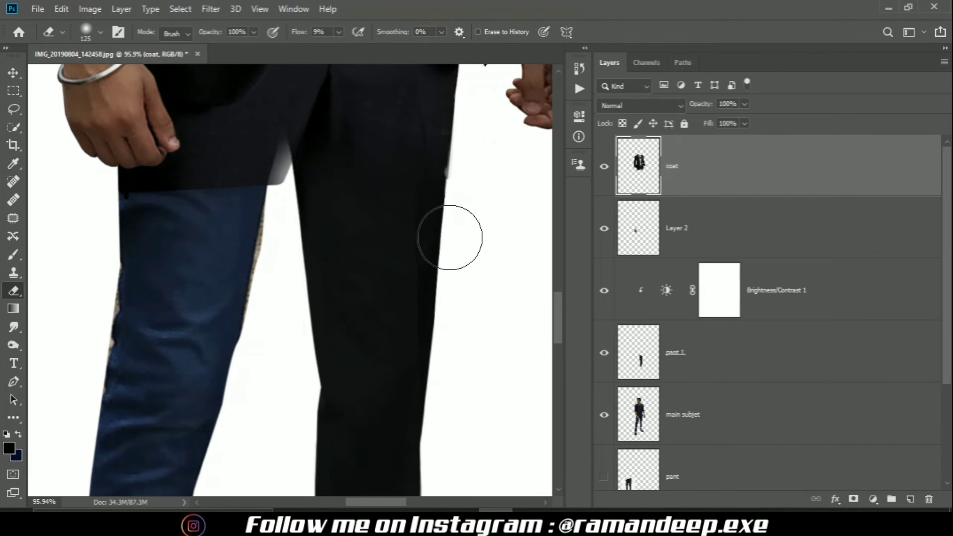
- Paint over the pale outer edge below the coat with a dark color sampled from the fabric
scroll(442, 188, up, 5)
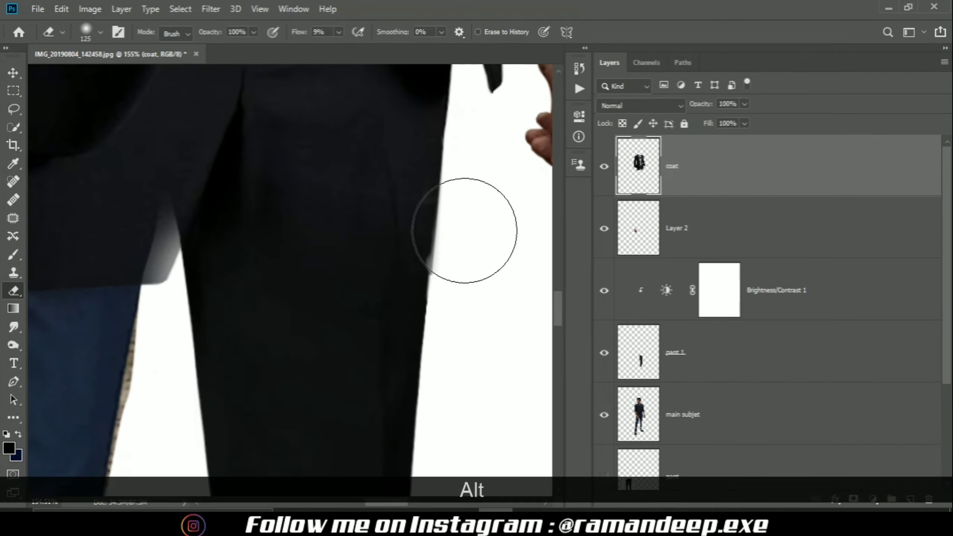
click(10, 258)
alt+click(427, 171)
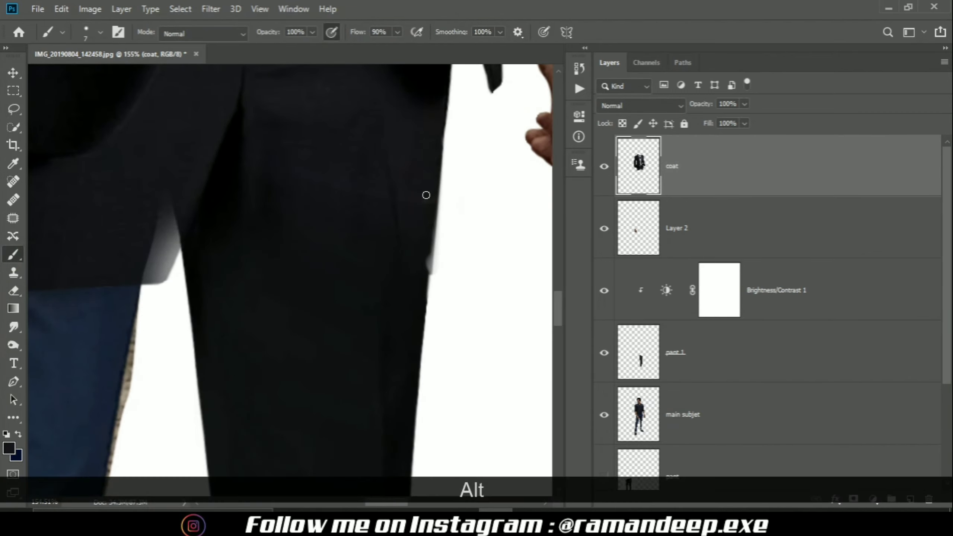
drag(433, 202, 434, 204)
alt+click(422, 285)
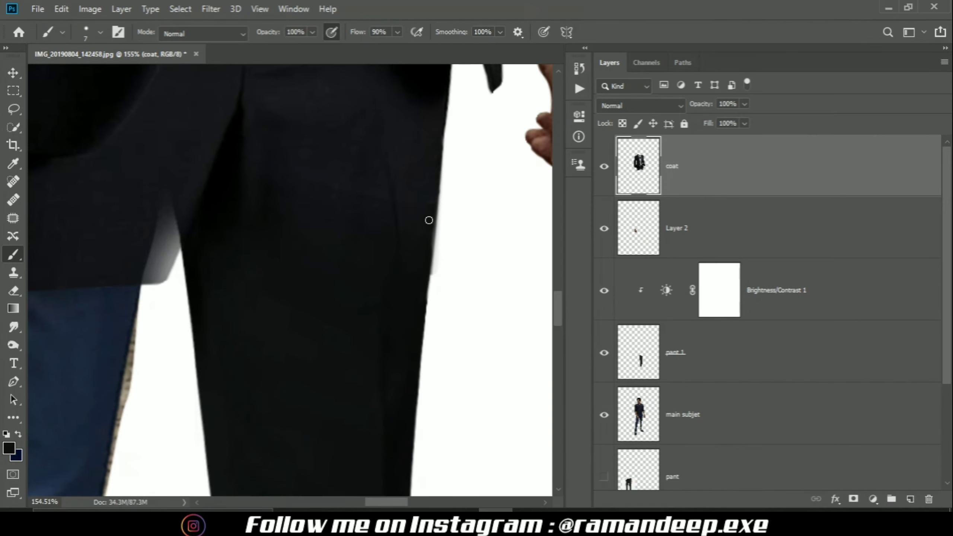
- Set the brush to 20 px with 0% hardness and 42% flow
key(bracketright)
key(bracketright)
key(bracketright)
key(bracketright)
key(bracketright)
right_click(371, 199)
drag(493, 148, 434, 145)
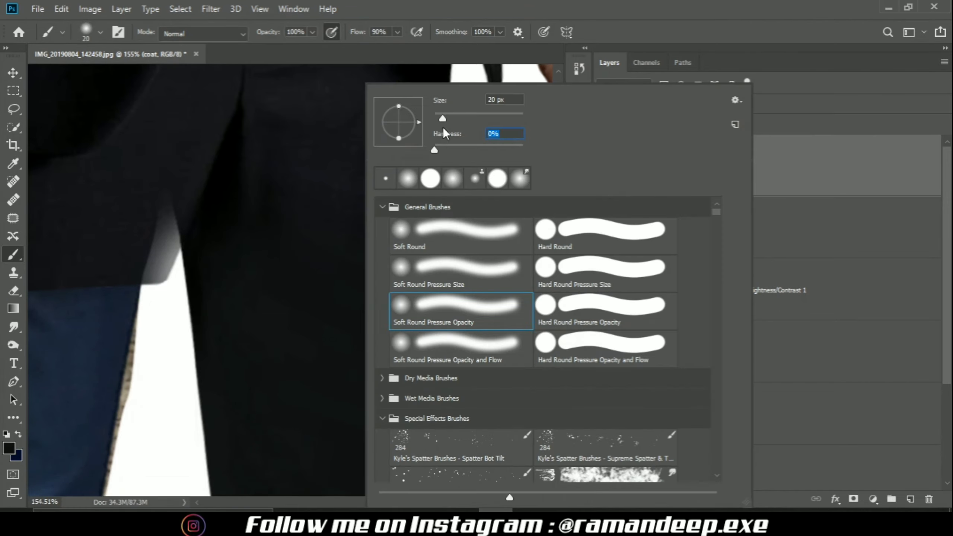
click(337, 128)
drag(326, 36, 320, 34)
- Paint the outer edge of the coat-to-leg transition with the soft brush, using dark colors sampled from the adjacent fabric
alt+click(403, 153)
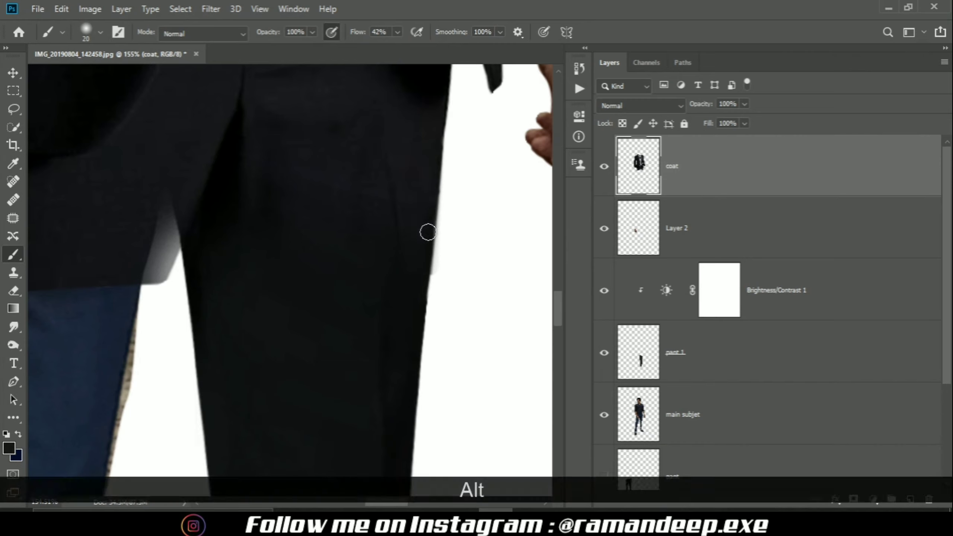
drag(428, 232, 431, 219)
alt+click(417, 280)
drag(428, 268, 426, 293)
alt+click(417, 326)
alt+click(421, 200)
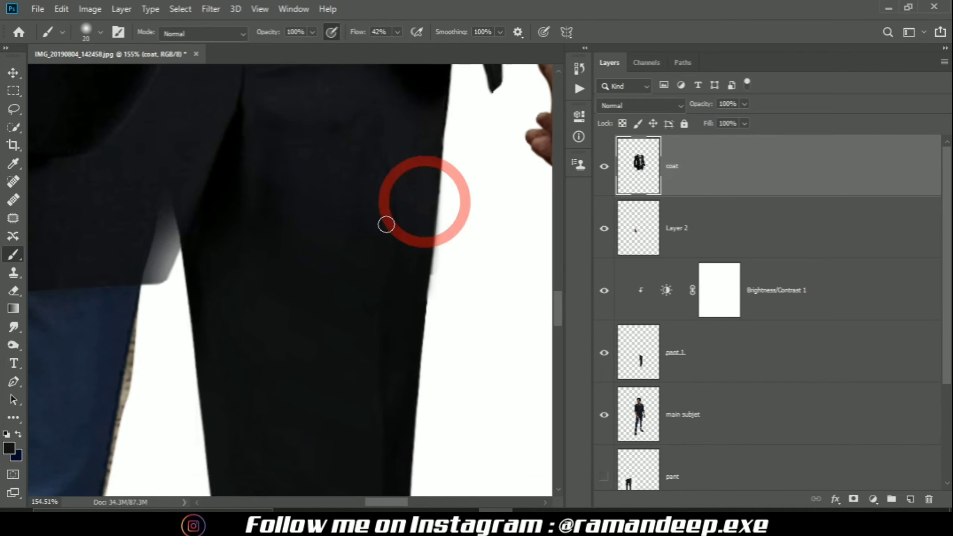
- Make the pant layer with the stock trousers visible beside the man
scroll(415, 238, down, 5)
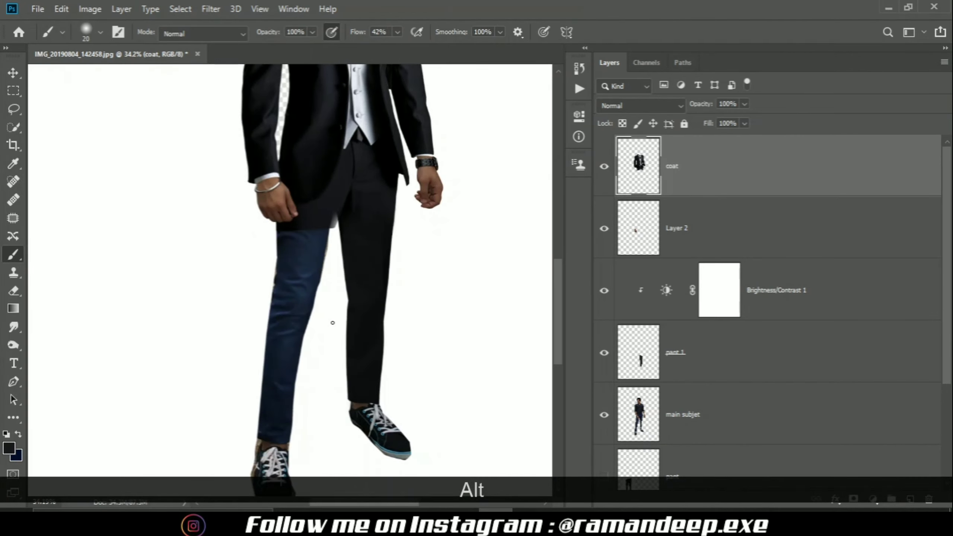
scroll(648, 353, down, 2)
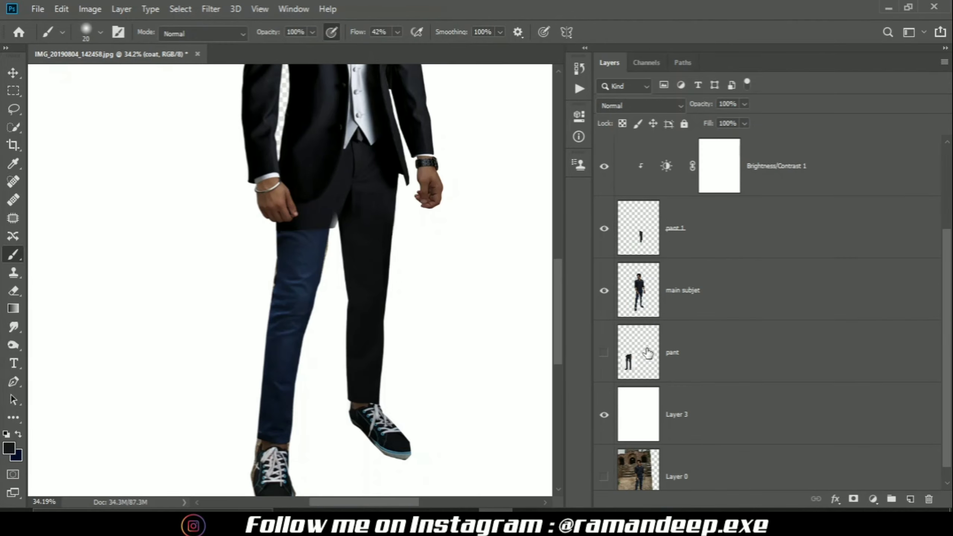
click(604, 353)
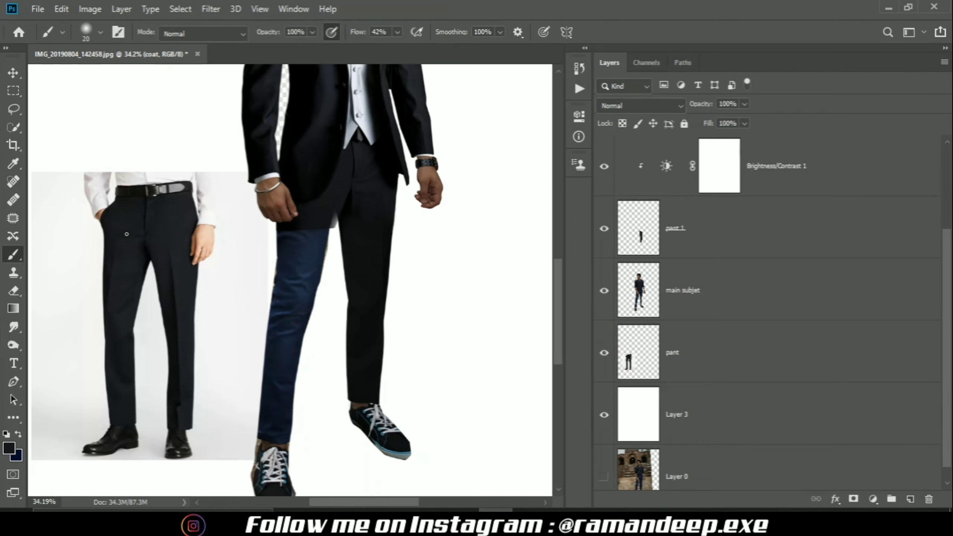
scroll(176, 317, up, 3)
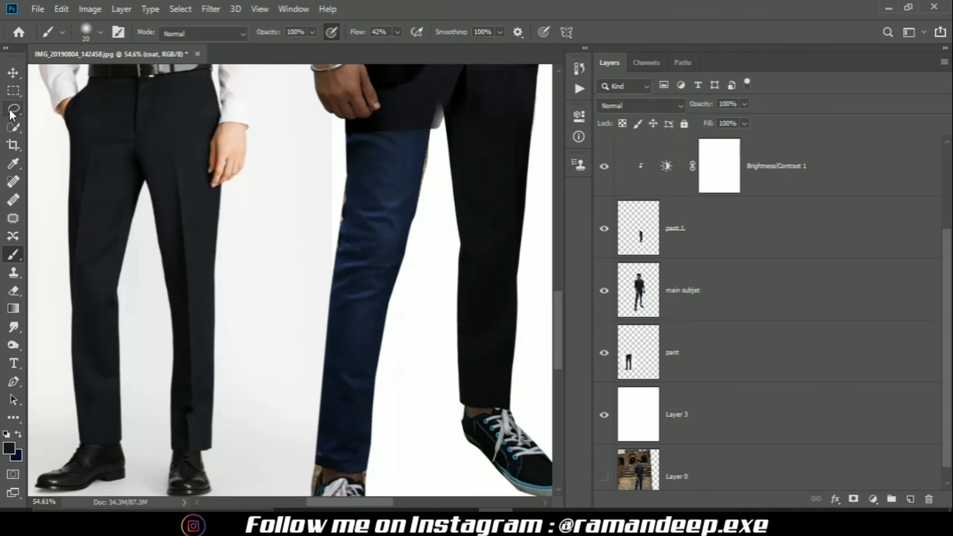
- Select the stock trousers on the pant layer with the Quick Selection tool
click(13, 128)
drag(179, 137, 183, 209)
key(ctrl+d)
click(792, 336)
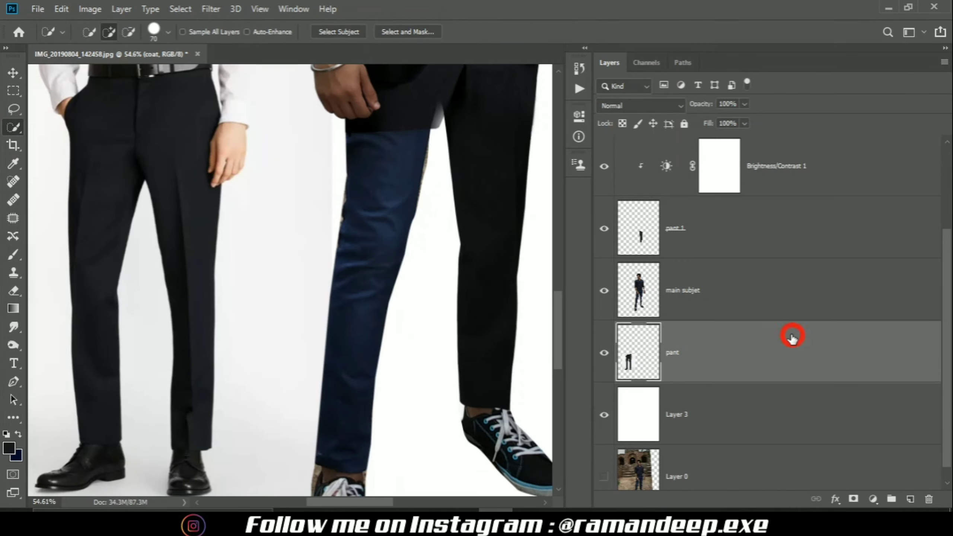
key(ctrl+d)
click(192, 252)
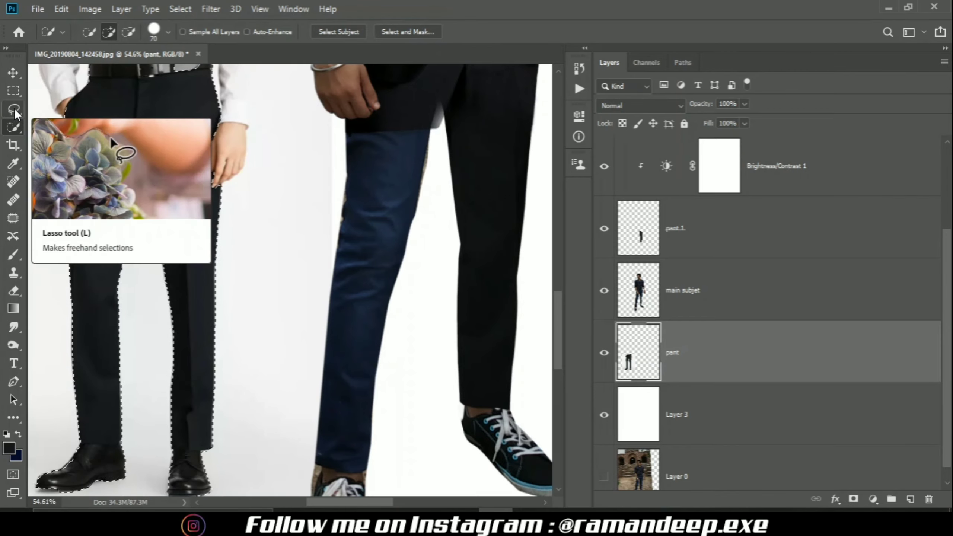
- Try to lasso the other leg and the waist of the stock trousers out of the selection, and undo it
click(14, 109)
mouse_move(146, 205)
mouse_down()
mouse_move(227, 154)
mouse_move(230, 17)
mouse_move(41, 495)
mouse_move(126, 256)
mouse_move(157, 209)
mouse_up()
scroll(157, 206, down, 3)
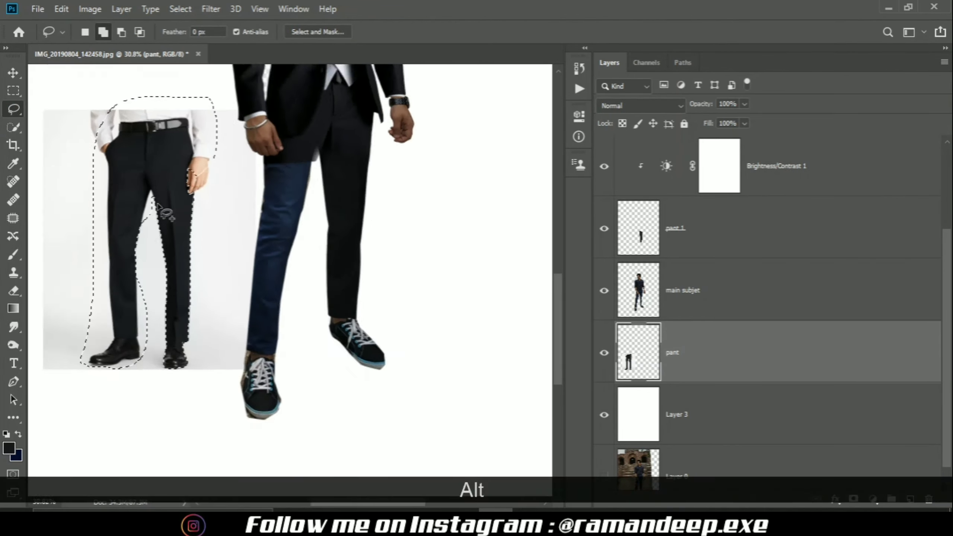
scroll(158, 206, up, 2)
key(ctrl+z)
- Subtract the unwanted leg, the waist and the shoes from the selection, and copy the remaining trouser leg to a new layer
mouse_move(165, 156)
mouse_down()
mouse_move(211, 155)
mouse_move(158, 107)
mouse_move(94, 239)
mouse_move(90, 417)
mouse_move(215, 403)
mouse_move(152, 314)
mouse_move(154, 191)
mouse_move(166, 156)
mouse_up()
scroll(206, 413, up, 3)
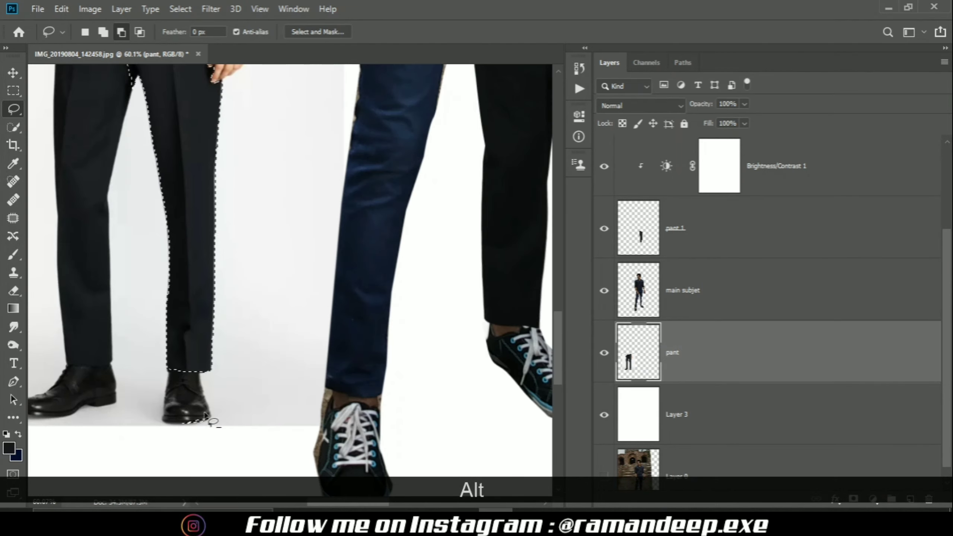
scroll(210, 420, down, 4)
scroll(394, 362, up, 2)
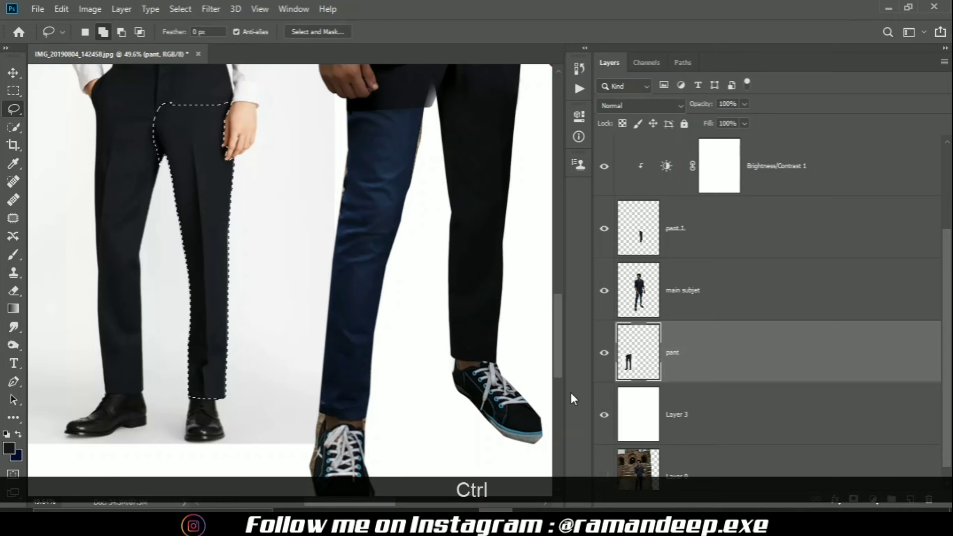
key(ctrl+j)
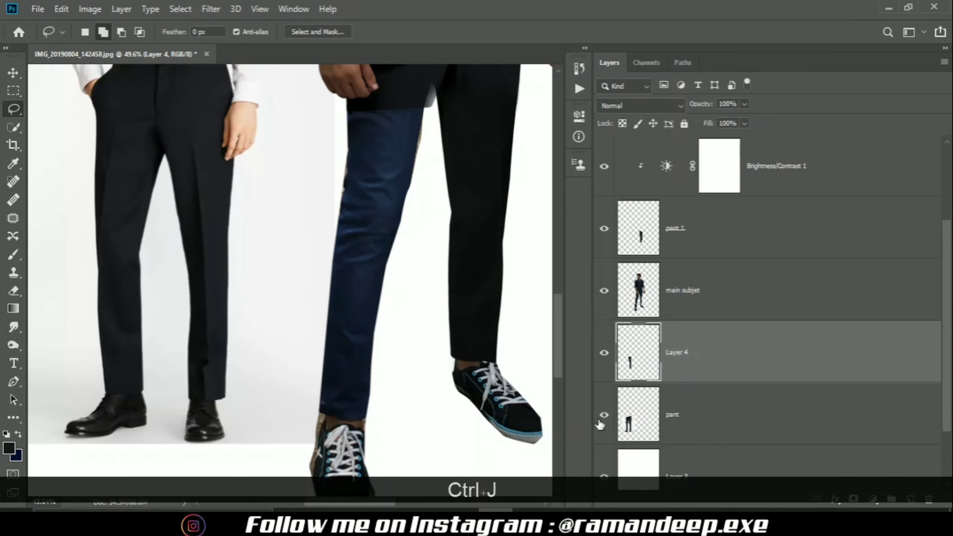
- Hide the pant layer, move the copied trouser leg's layer above main subjet, and rename it "pant 2"
click(602, 417)
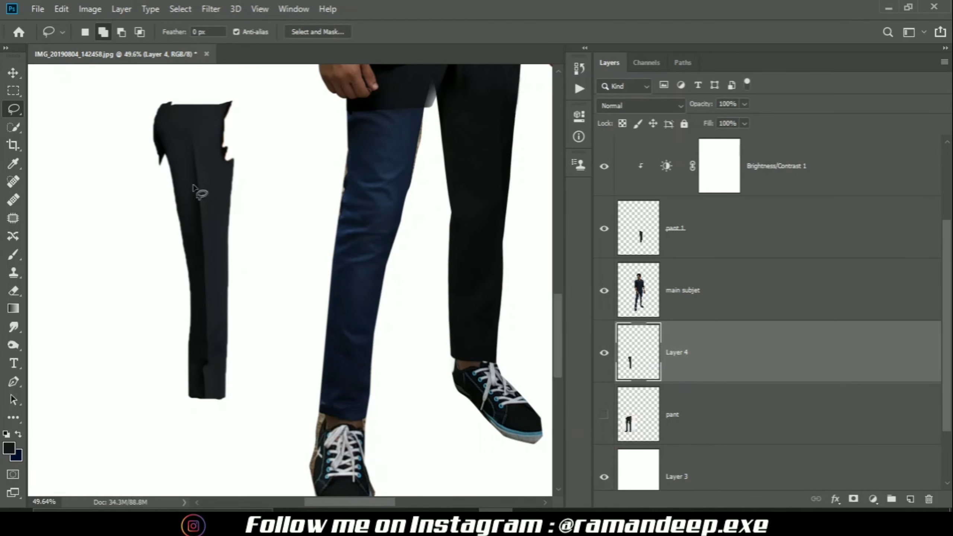
drag(765, 358, 747, 287)
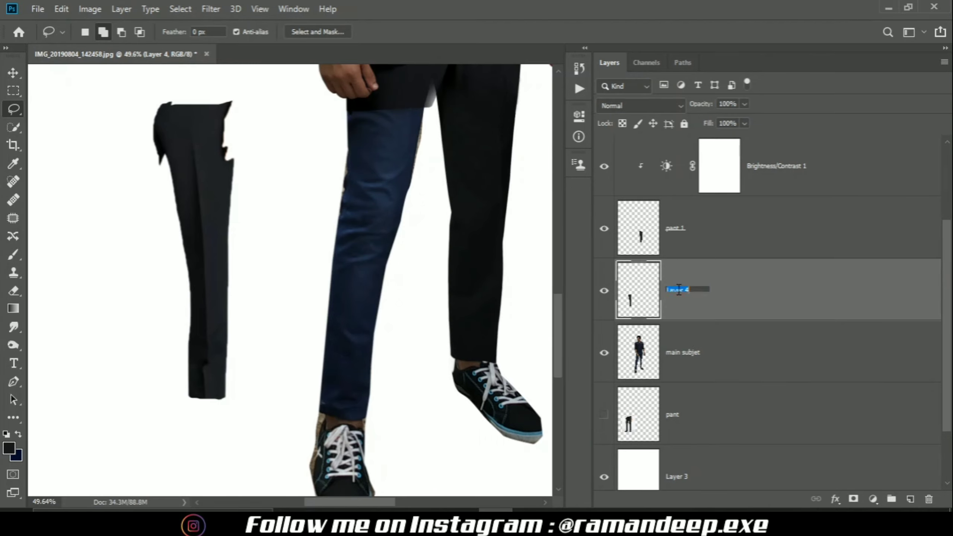
text(pant 2)
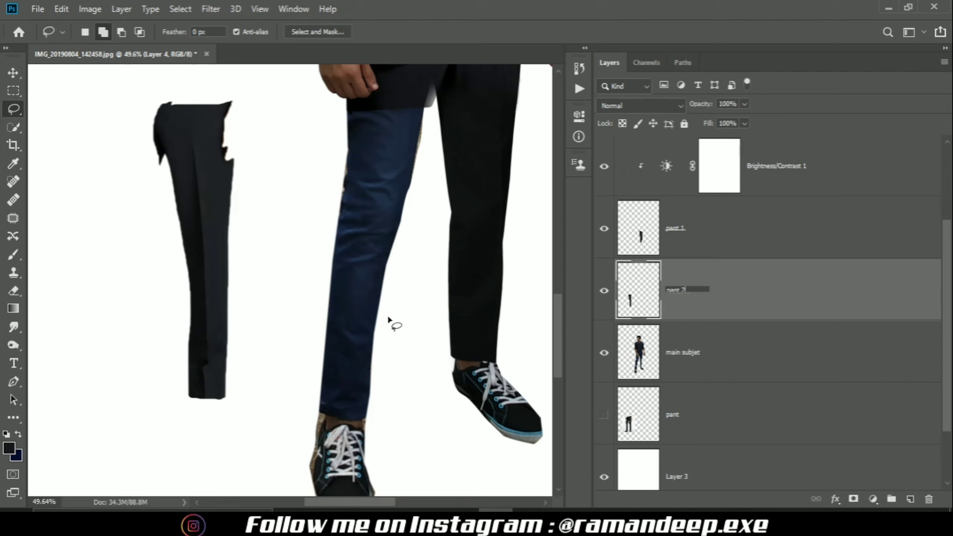
- Flip the pant 2 trouser leg horizontally with Free Transform and move it over the man's remaining jeans leg
key(ctrl+t)
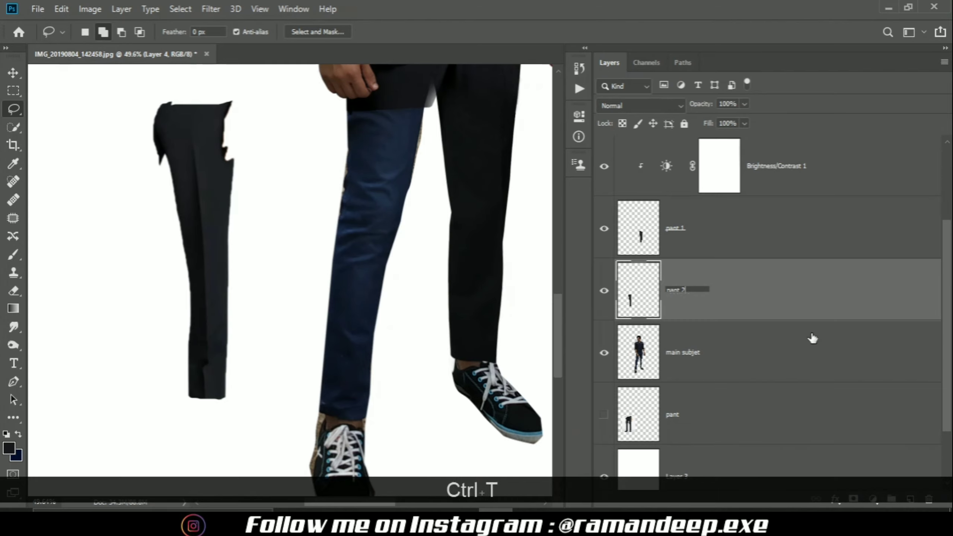
key(ctrl+y)
key(ctrl+t)
right_click(222, 215)
click(260, 384)
drag(247, 353, 405, 319)
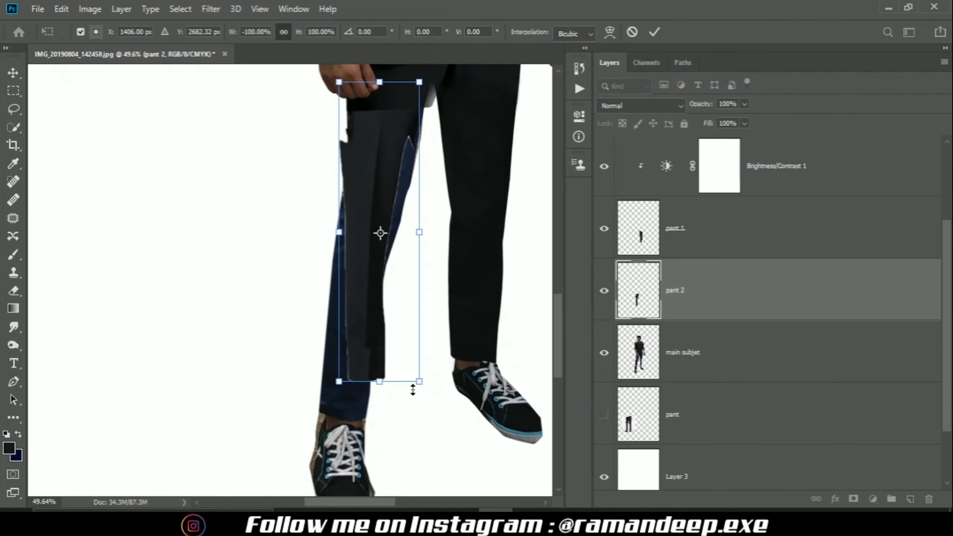
- Enlarge and rotate the pant 2 leg so it covers the jeans leg from under the coat down to the shoe
drag(420, 382, 407, 404)
drag(399, 400, 434, 444)
drag(423, 268, 413, 218)
scroll(401, 263, down, 3)
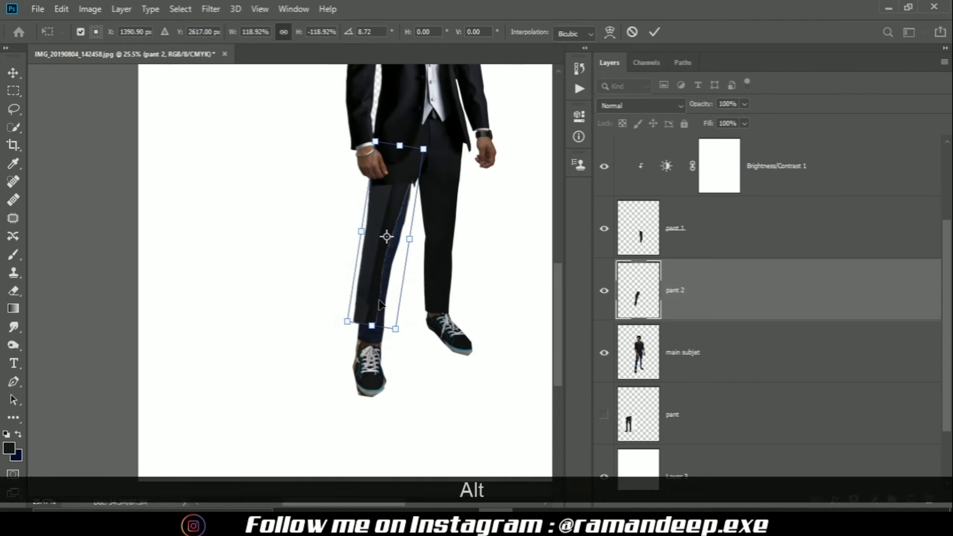
drag(380, 299, 388, 314)
drag(471, 144, 433, 150)
drag(434, 366, 427, 370)
drag(406, 316, 359, 321)
- Warp the pant 2 leg to follow the contour of the jeans leg from thigh to ankle
right_click(386, 319)
click(410, 213)
drag(392, 265, 389, 263)
drag(372, 261, 378, 260)
drag(422, 209, 416, 209)
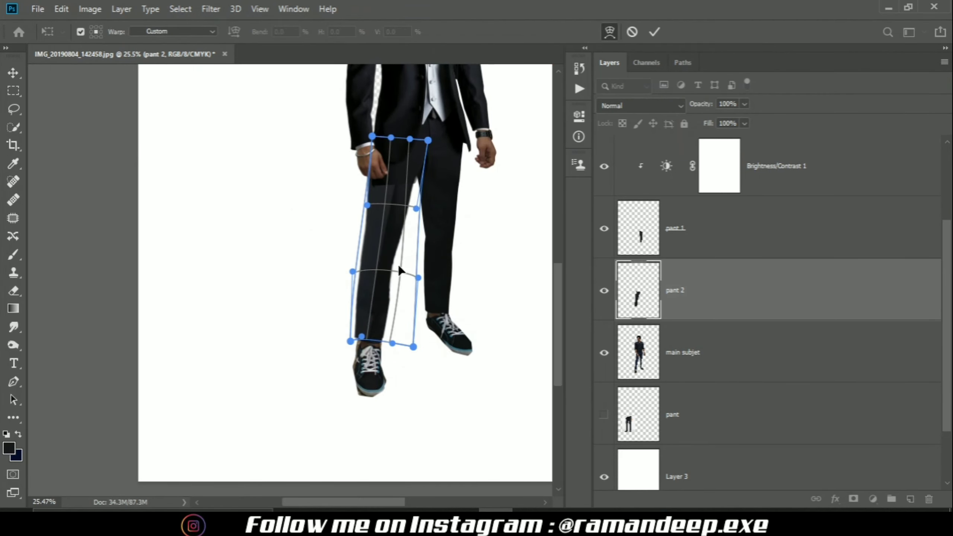
drag(393, 308, 397, 307)
drag(413, 346, 389, 344)
drag(362, 337, 413, 347)
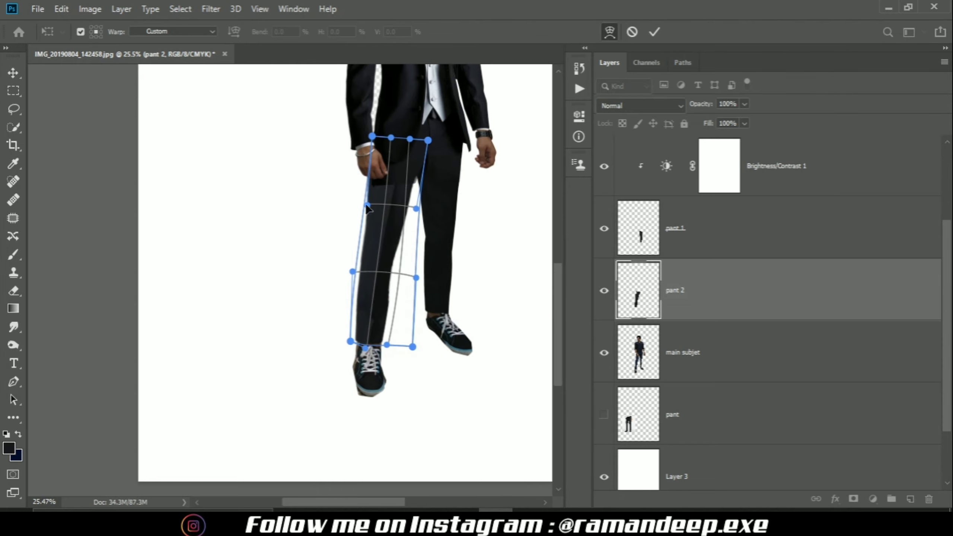
drag(414, 162, 417, 160)
click(655, 32)
- Refine the warp at the upper outer edge of the pant 2 leg, just below the hand
scroll(247, 347, down, 4)
scroll(245, 351, up, 4)
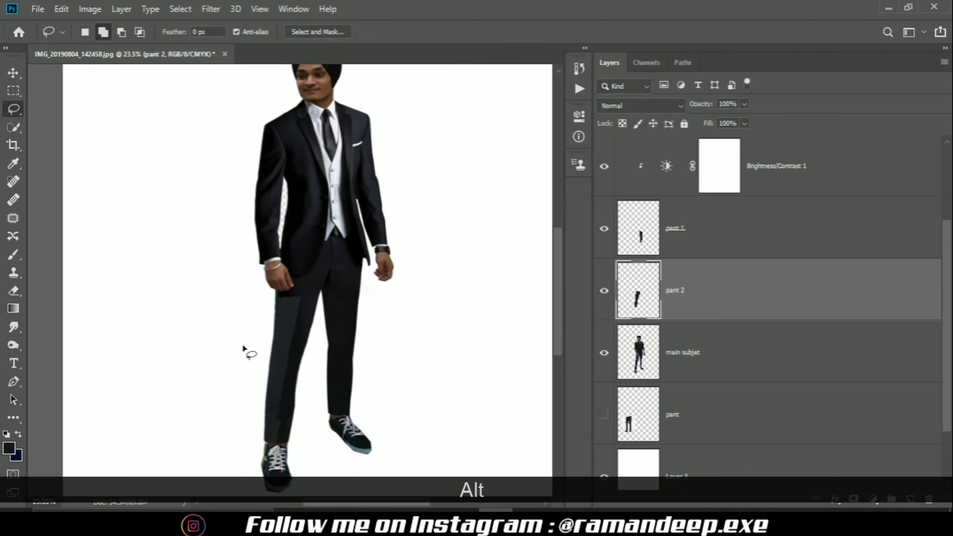
key(ctrl+t)
right_click(287, 325)
click(311, 216)
drag(270, 300, 277, 297)
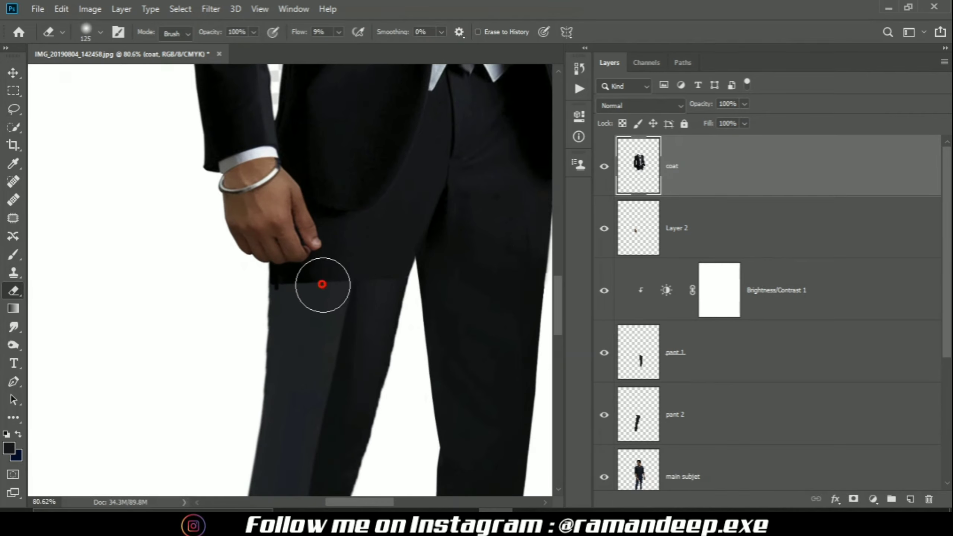
- Blend the hard seam on the coat layer where it meets the top of the pant 2 leg, using the Eraser at 9% flow
mouse_move(322, 284)
mouse_down()
mouse_move(284, 305)
mouse_move(394, 279)
mouse_move(274, 284)
mouse_move(360, 281)
mouse_move(358, 288)
mouse_move(315, 285)
mouse_up()
key(bracketleft)
key(bracketleft)
key(bracketleft)
key(bracketleft)
scroll(315, 285, down, 14)
scroll(185, 342, up, 1)
- Darken pant 2 with a clipped Brightness/Contrast adjustment layer set to brightness -68 and contrast -8
key(ctrl+u)
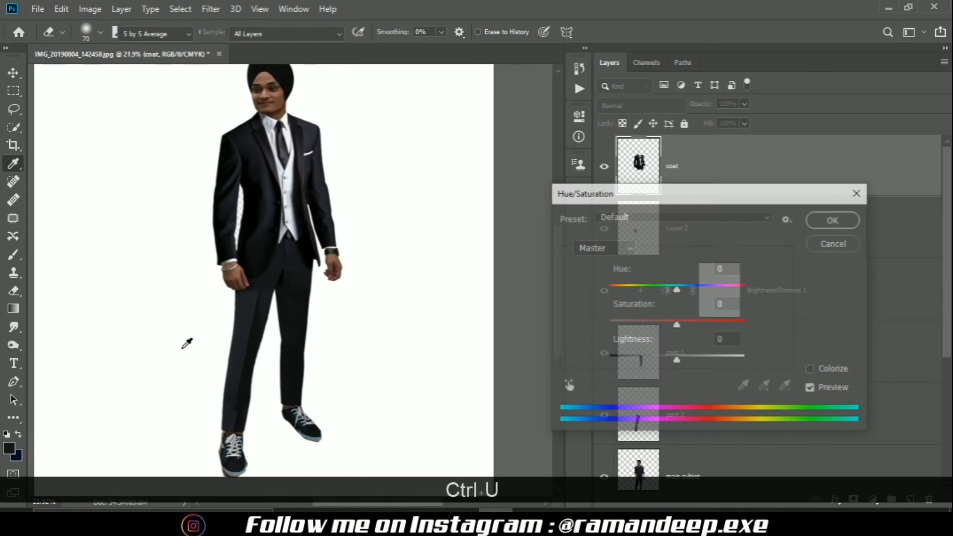
click(832, 242)
scroll(705, 300, down, 4)
click(701, 299)
click(873, 499)
click(885, 302)
alt+click(794, 319)
drag(482, 193, 472, 220)
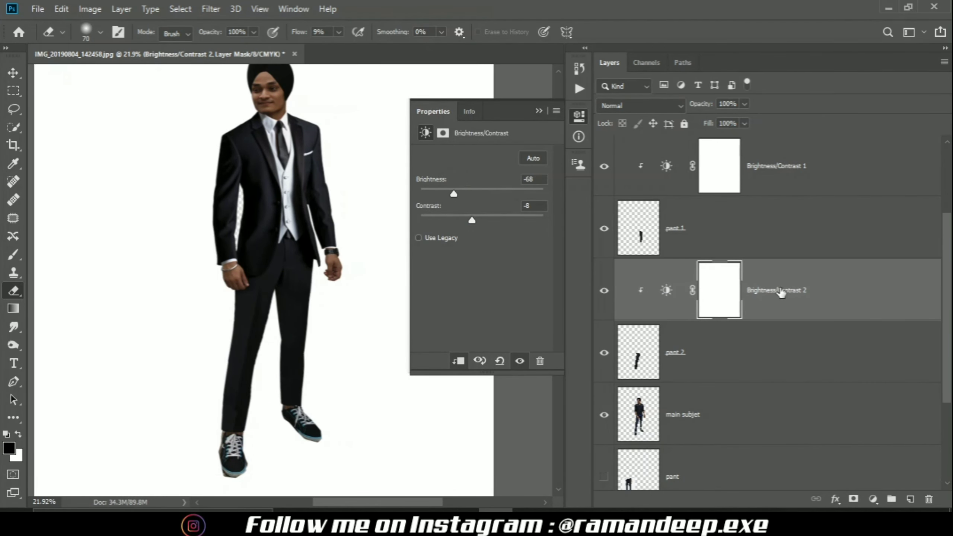
- Fill the background Layer 3 with black to check the cutout edges, and invert it back to white
scroll(325, 389, up, 2)
scroll(713, 375, down, 3)
click(712, 395)
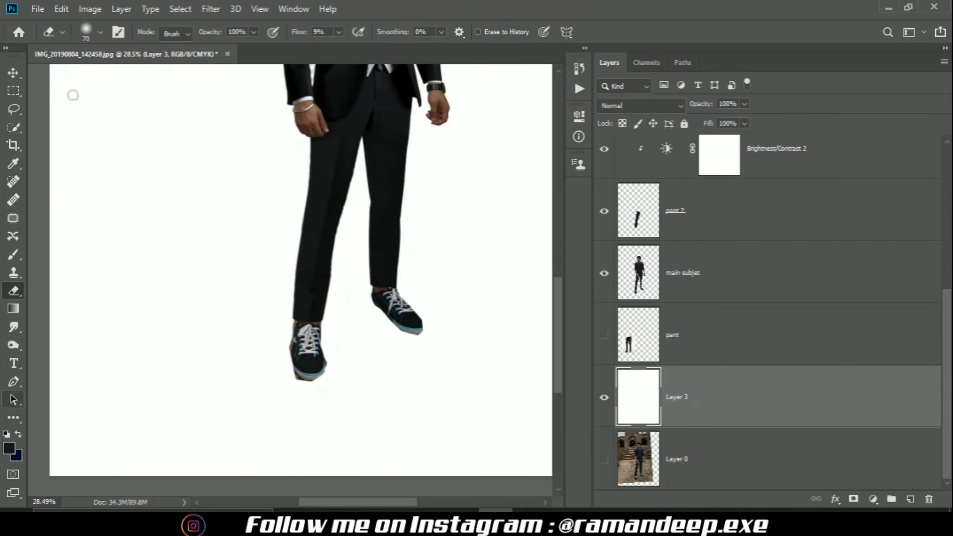
key(shift+F5)
click(458, 121)
click(465, 147)
key(Return)
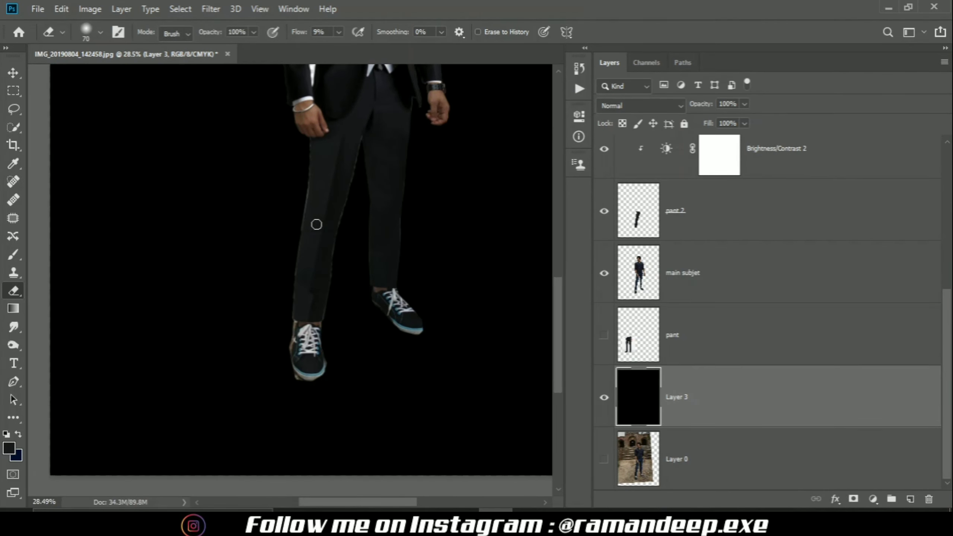
key(ctrl+i)
scroll(309, 357, down, 3)
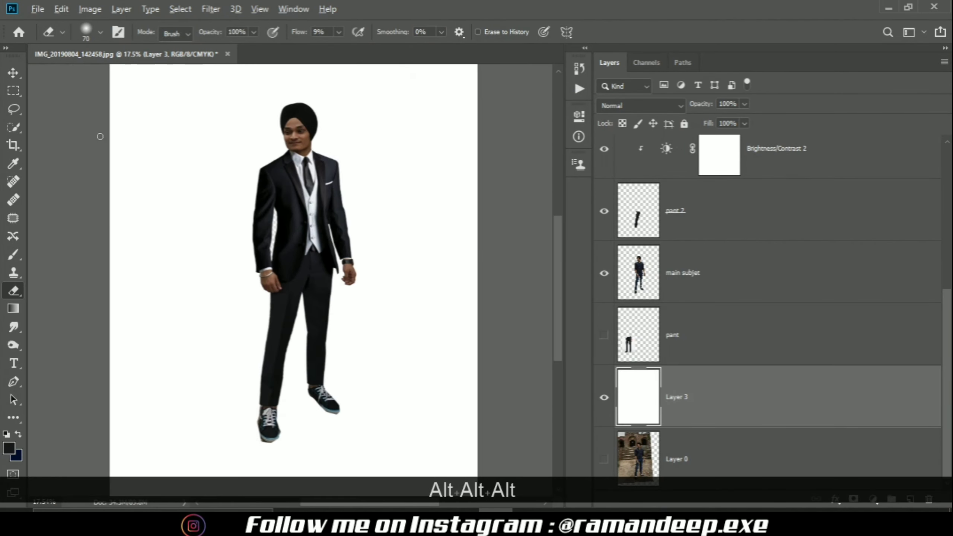
- Place the shoue image as an embedded object, scale it to about 230%, and position it beside the man
click(38, 8)
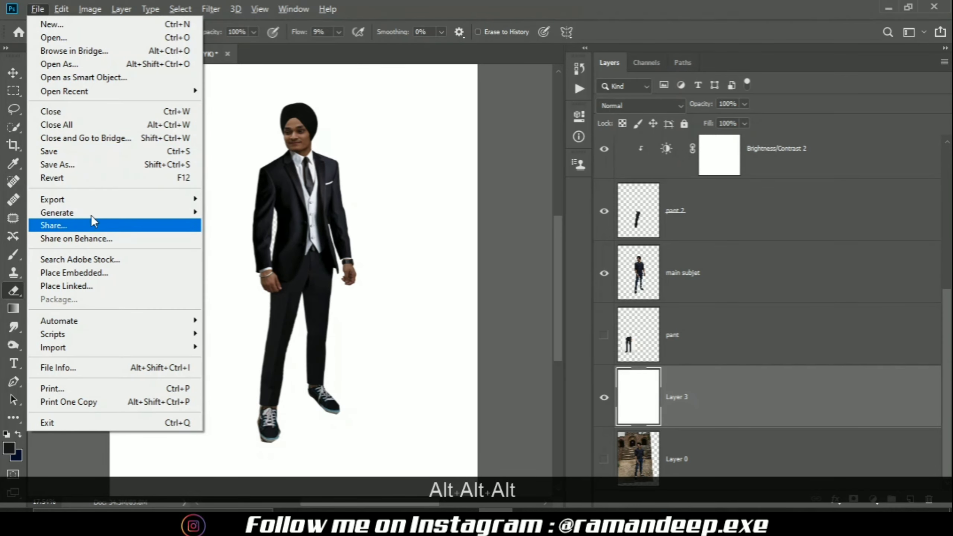
click(83, 274)
click(420, 120)
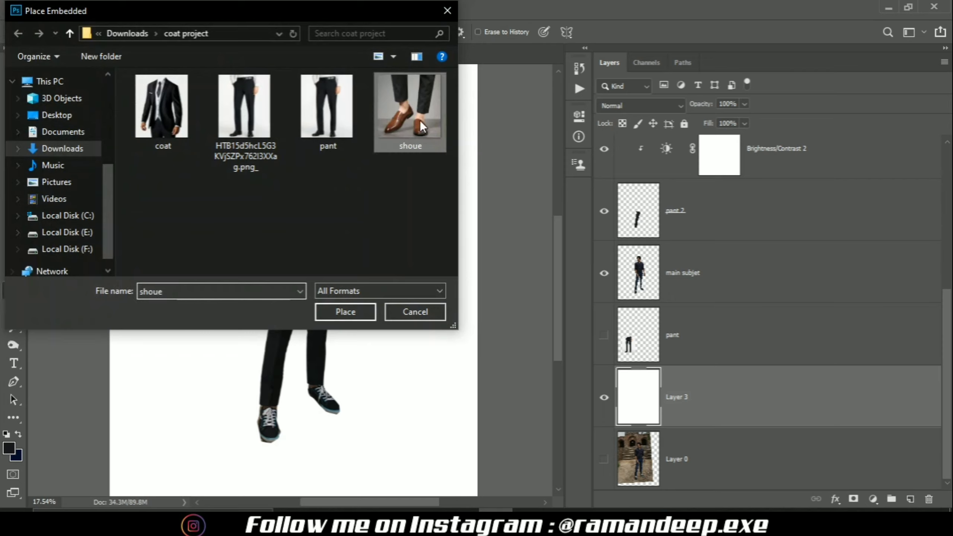
click(345, 310)
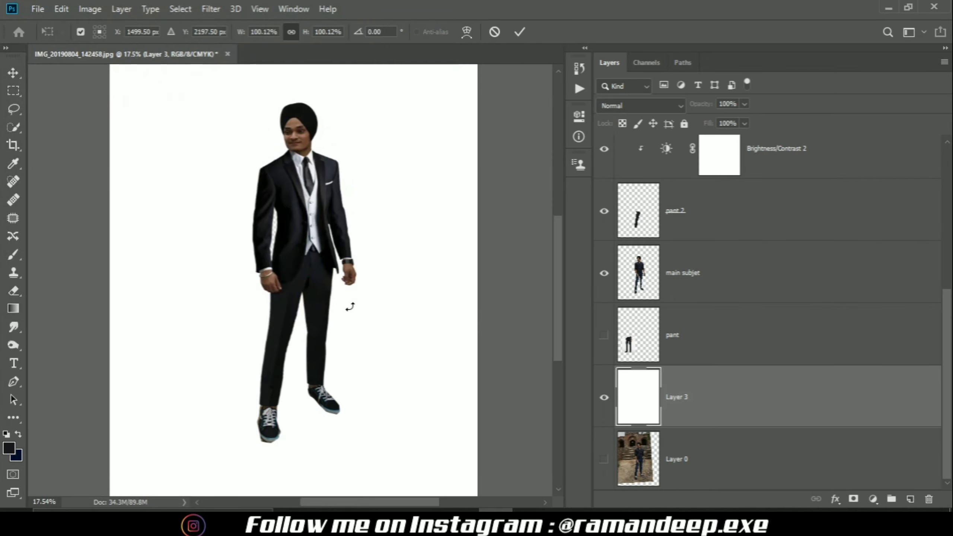
drag(307, 282, 277, 347)
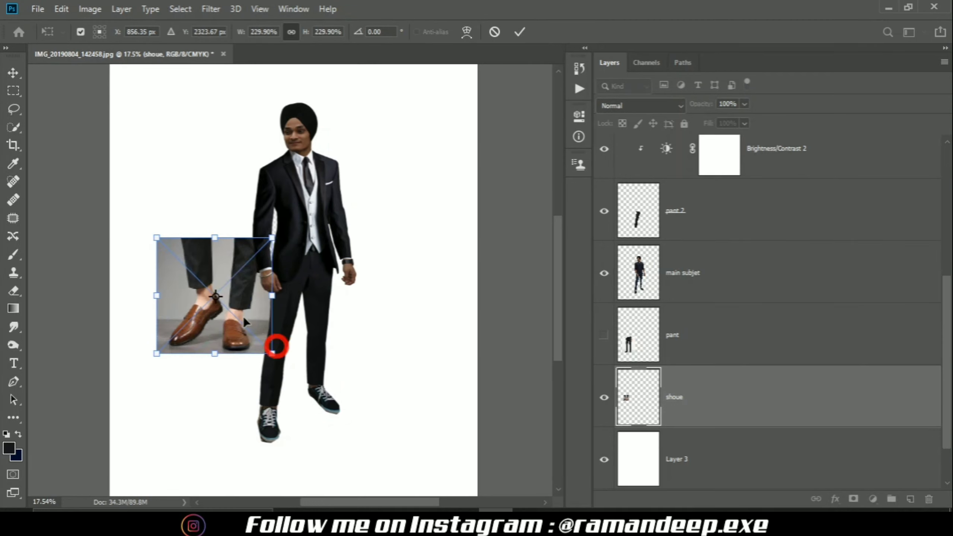
drag(230, 309, 193, 300)
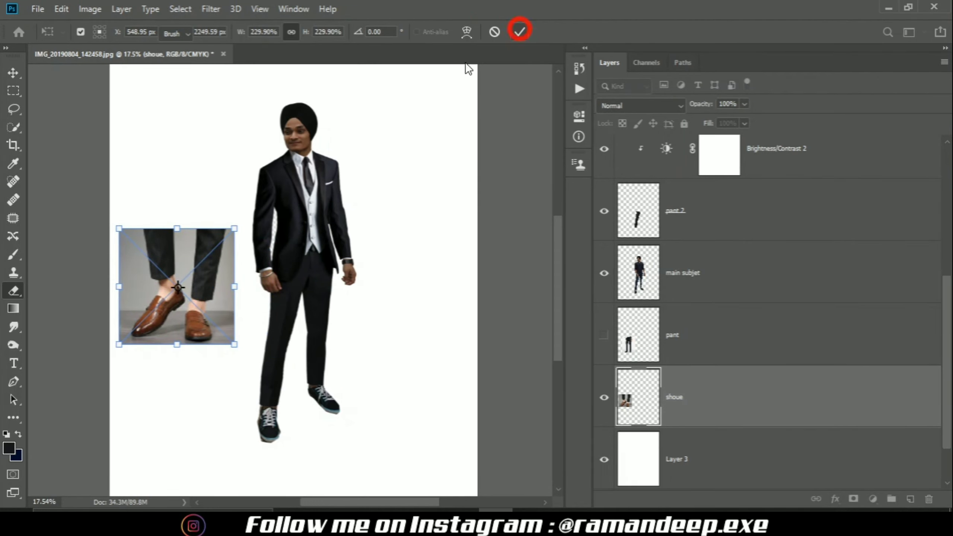
key(Return)
- Select the front-facing brown shoe in the stock image with Quick Selection, including its buckle and excluding the floor around it
scroll(190, 325, up, 4)
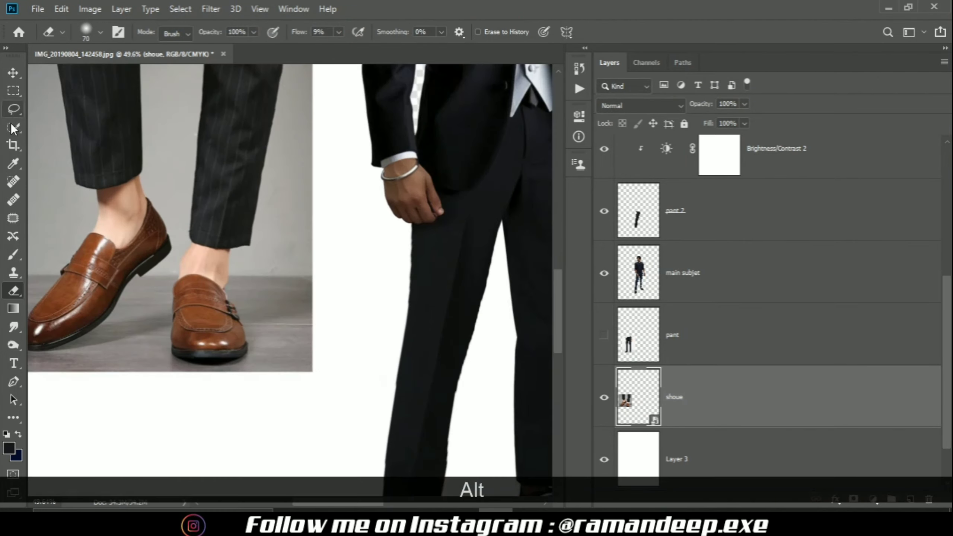
click(13, 128)
drag(193, 308, 199, 310)
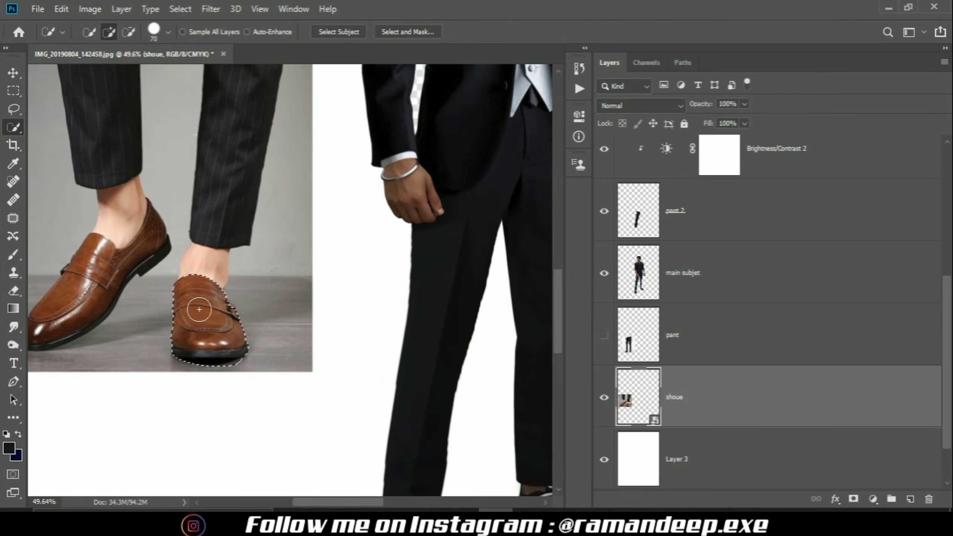
key(bracketleft)
key(bracketleft)
key(bracketleft)
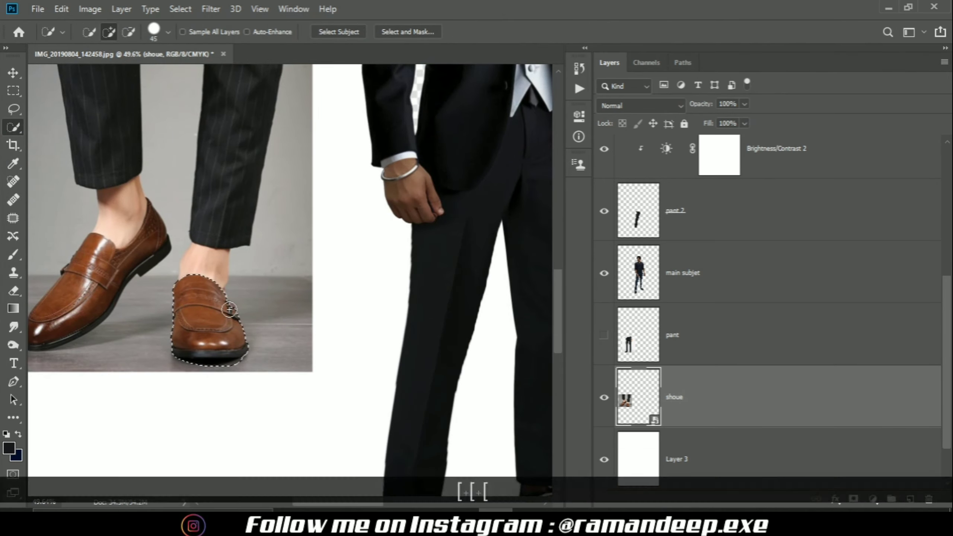
click(233, 312)
drag(243, 282, 251, 348)
scroll(224, 338, up, 10)
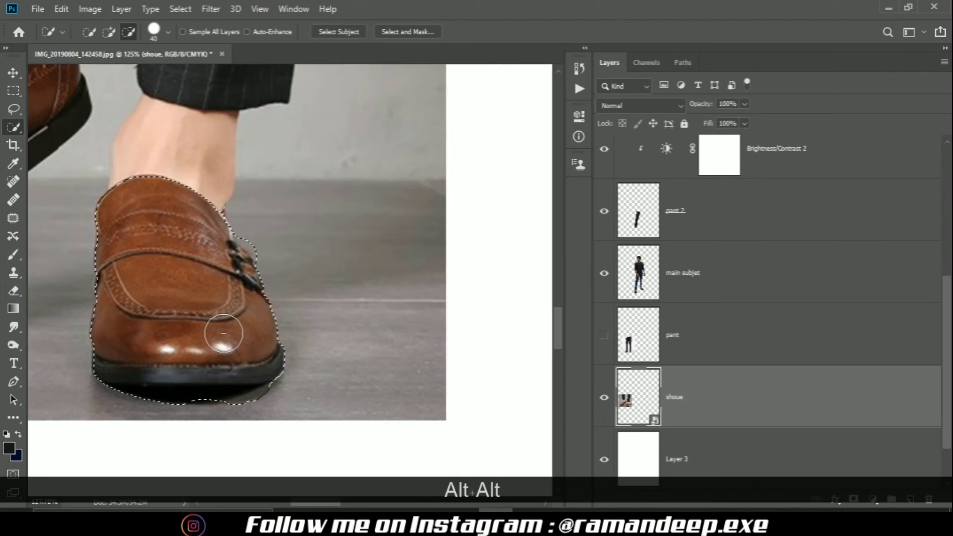
- Trim the shoe selection around the sole and buckle with the Lasso, and copy the shoe to a new layer
click(13, 109)
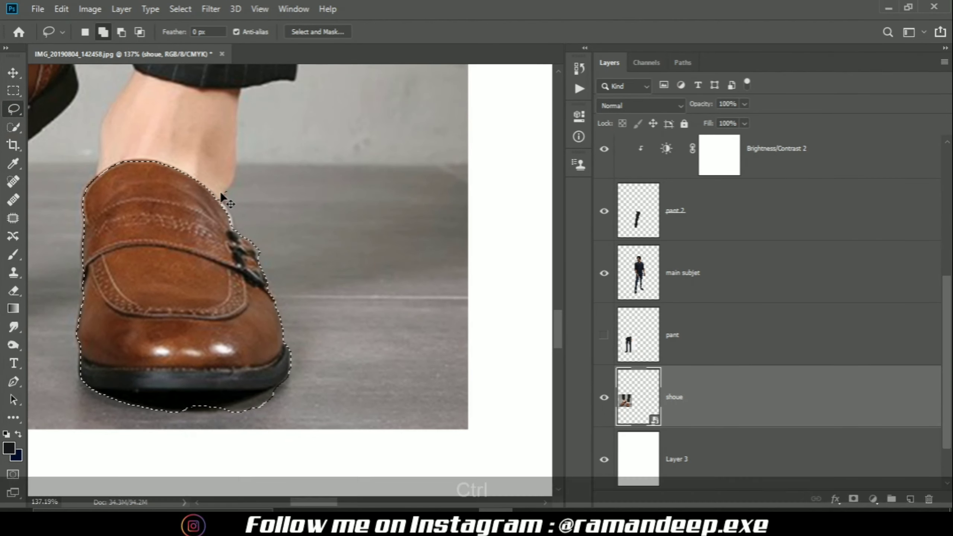
mouse_move(122, 397)
mouse_down()
mouse_move(176, 404)
mouse_move(121, 394)
mouse_up()
scroll(283, 258, up, 8)
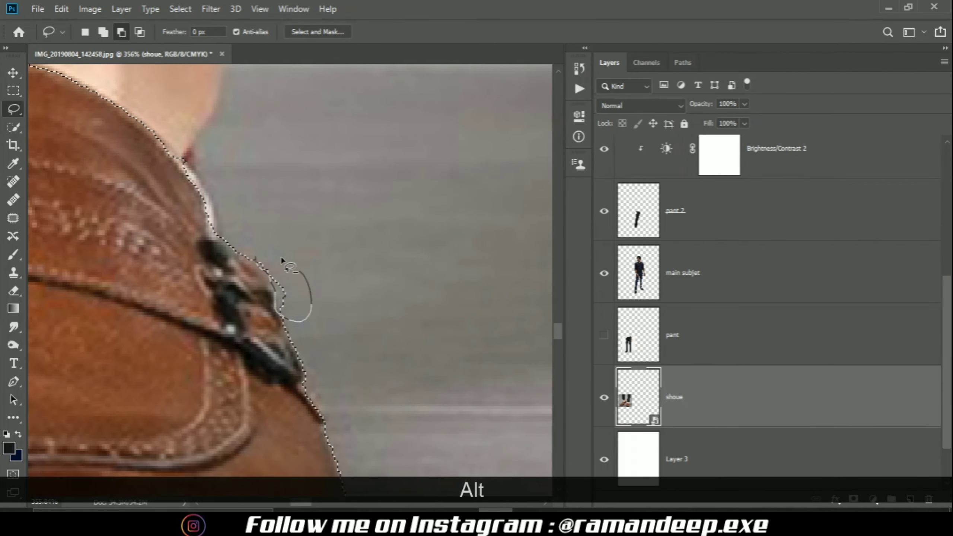
drag(282, 259, 282, 261)
scroll(263, 271, down, 8)
key(ctrl+j)
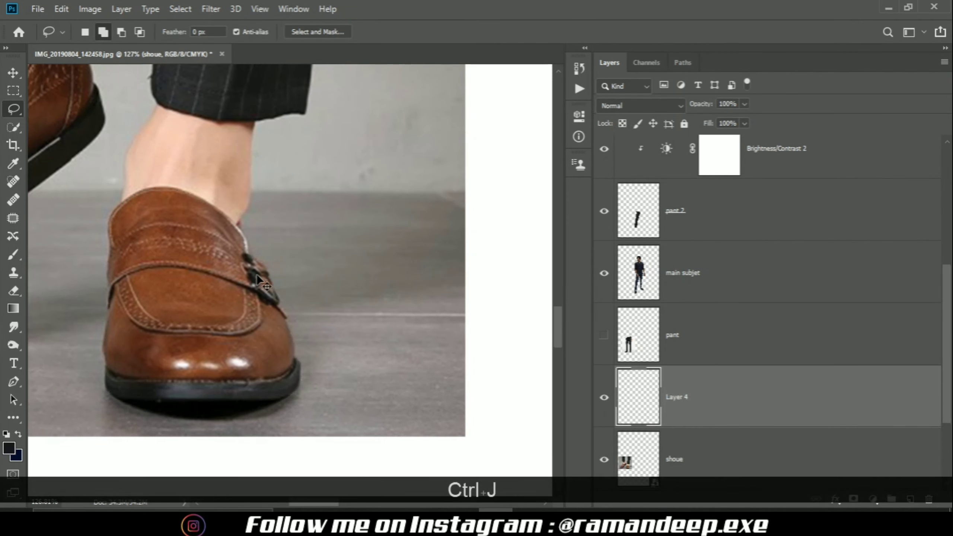
- Hide the shoue stock layer and rename the copied shoe layer "shoue 1"
click(604, 459)
scroll(677, 313, down, 3)
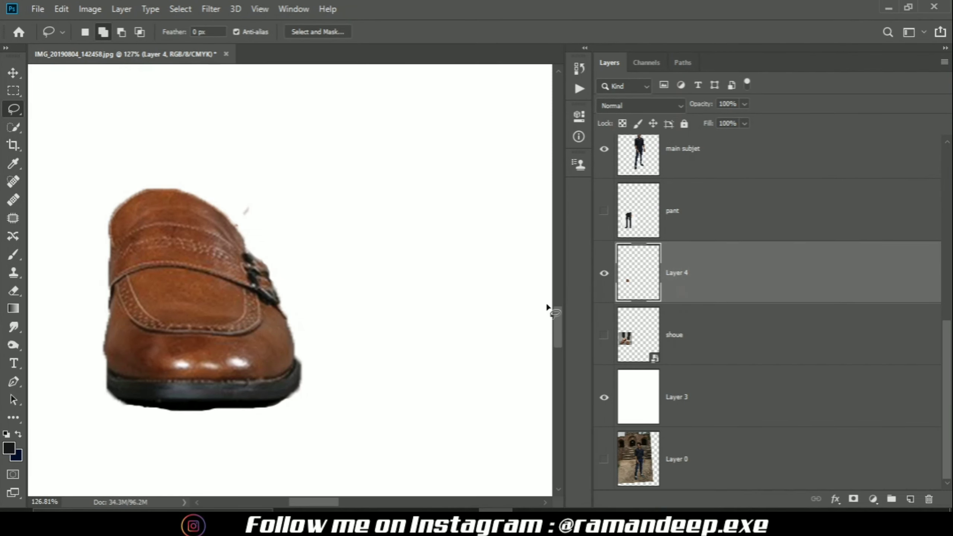
text(shoue 1)
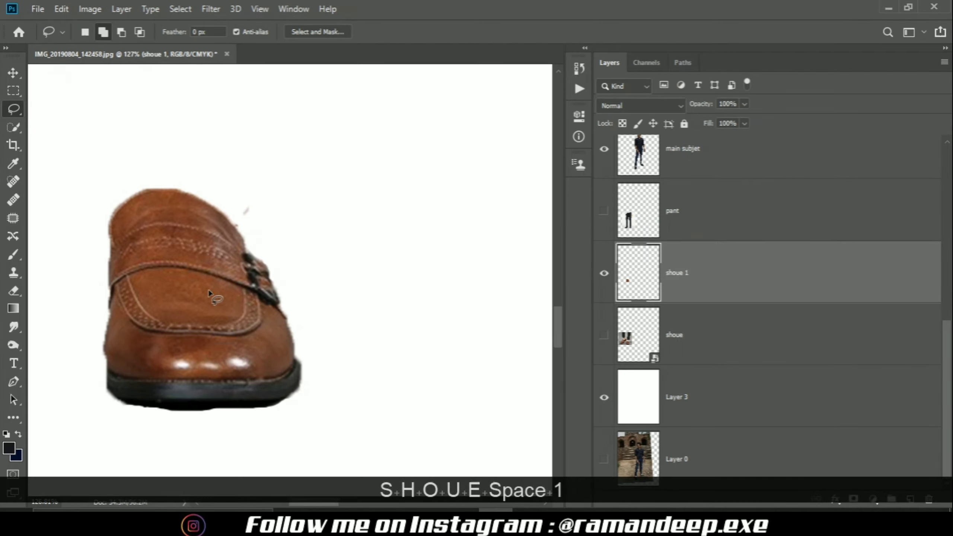
- Flip the brown shoe horizontally with Free Transform and move it onto the man's front sneaker
scroll(209, 293, down, 5)
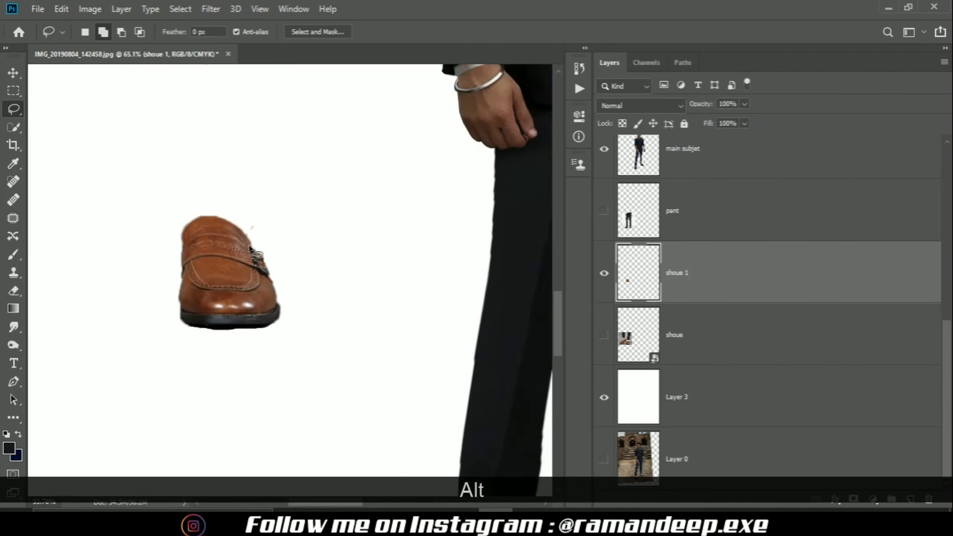
key(ctrl+t)
drag(242, 248, 421, 398)
right_click(421, 399)
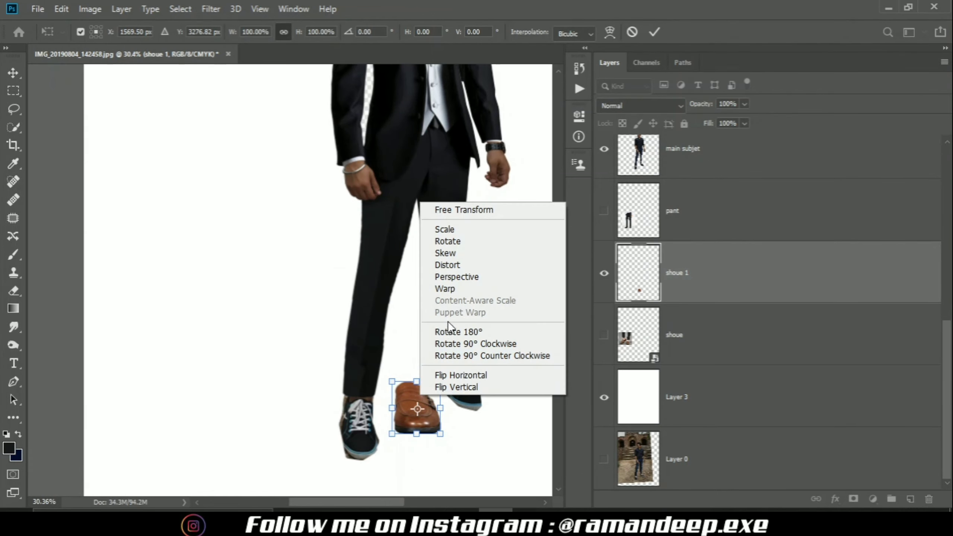
click(448, 375)
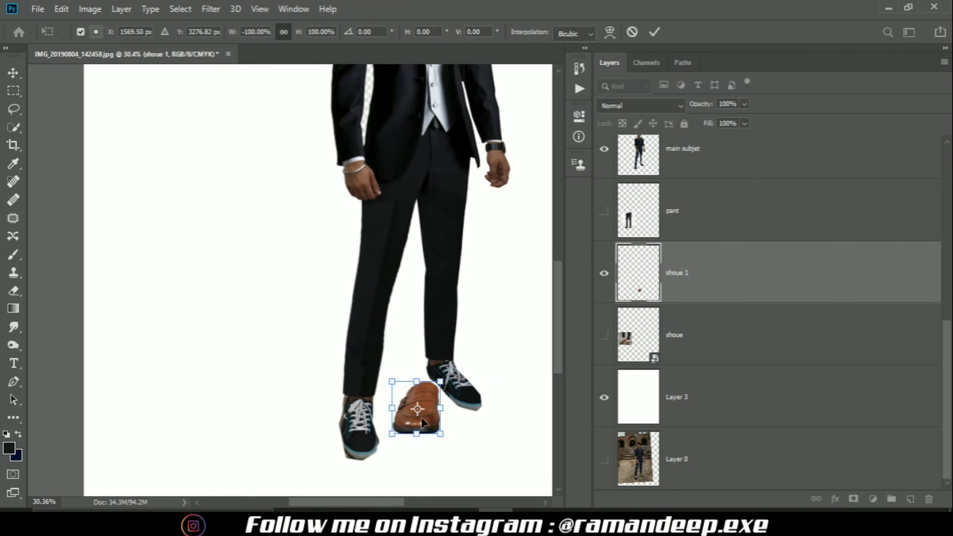
drag(423, 402, 357, 421)
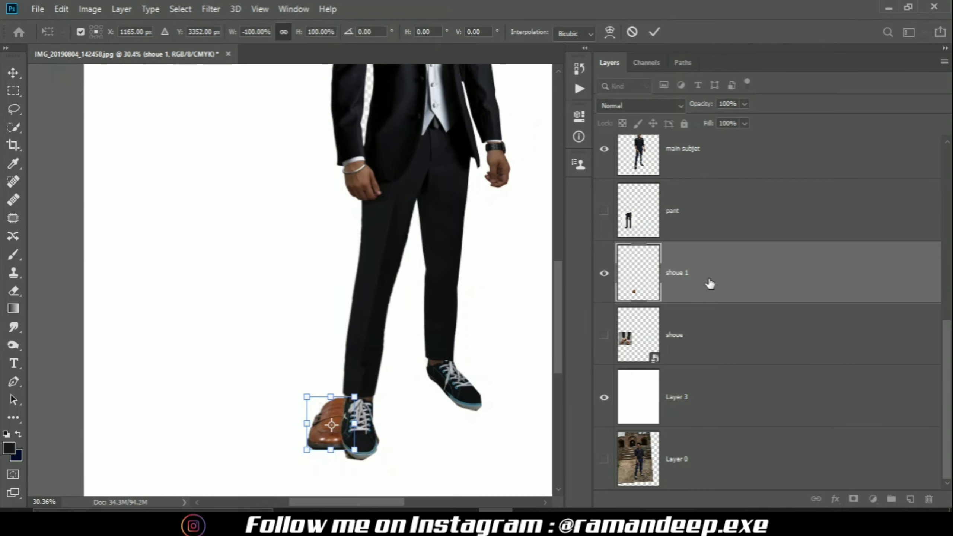
- Move the shoue 1 layer between the main subjet and pant 2 layers, and place the brown shoe over the front sneaker with Free Transform
drag(721, 279, 696, 196)
scroll(383, 383, up, 2)
key(ctrl+t)
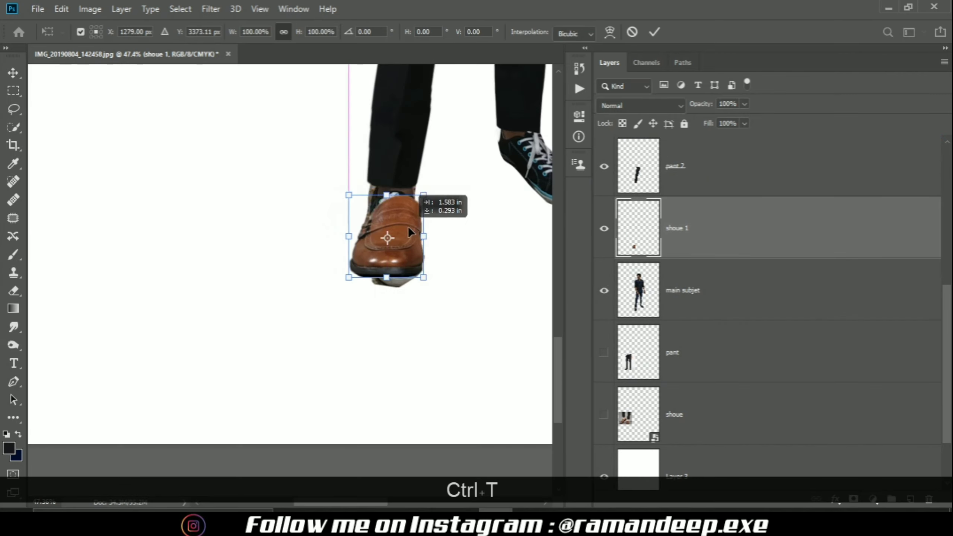
- Warp the brown shoe so it narrows under the front pant hem and its toe follows the sneaker's shape
right_click(406, 228)
click(435, 313)
drag(361, 251, 340, 295)
drag(419, 251, 432, 284)
drag(340, 294, 359, 280)
drag(432, 284, 426, 267)
drag(361, 188, 355, 161)
drag(419, 188, 413, 185)
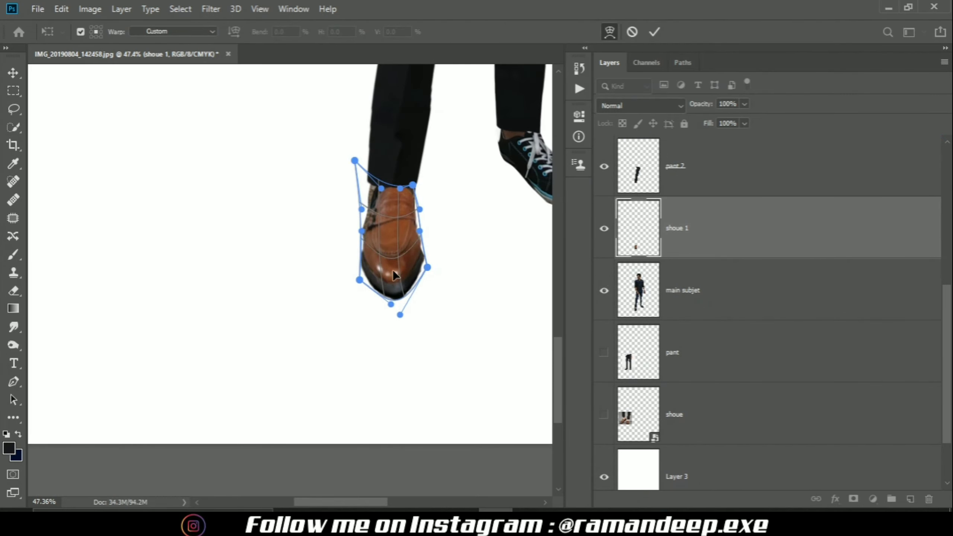
mouse_move(400, 315)
mouse_down()
mouse_move(398, 293)
mouse_move(368, 282)
mouse_up()
drag(397, 209, 412, 211)
mouse_move(425, 267)
mouse_down()
mouse_move(419, 280)
mouse_move(372, 267)
mouse_move(368, 192)
mouse_up()
key(Return)
- Erase the sneaker parts sticking out around the brown shoe's toe on the main subjet layer, and sample a dark brush colour
click(682, 274)
key(e)
scroll(368, 241, up, 9)
key(b)
alt+click(360, 276)
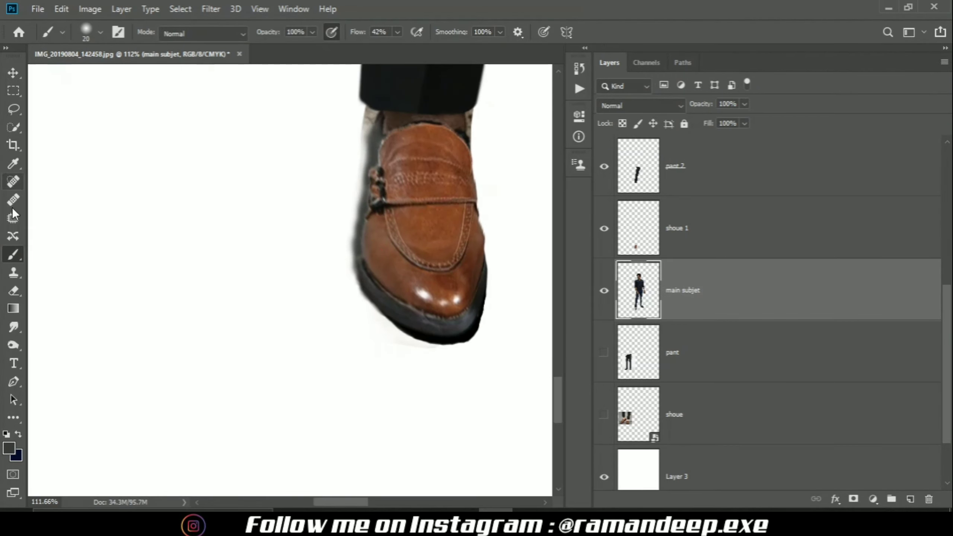
scroll(417, 346, down, 11)
- Erase the remaining sneaker fringe along the outer side of the front shoe on the main subjet layer
scroll(258, 435, up, 12)
key(e)
key([)
key([)
key([)
key([)
key([)
key([)
key([)
mouse_move(252, 221)
mouse_down()
mouse_move(233, 338)
mouse_move(239, 442)
mouse_move(247, 225)
mouse_move(249, 279)
mouse_move(224, 384)
mouse_up()
key(])
key(])
key(])
key(])
scroll(255, 323, down, 8)
- Trim the sole edge around the toe of the brown shoe on the shoue 1 layer with a 20 px eraser
click(677, 228)
scroll(319, 443, up, 7)
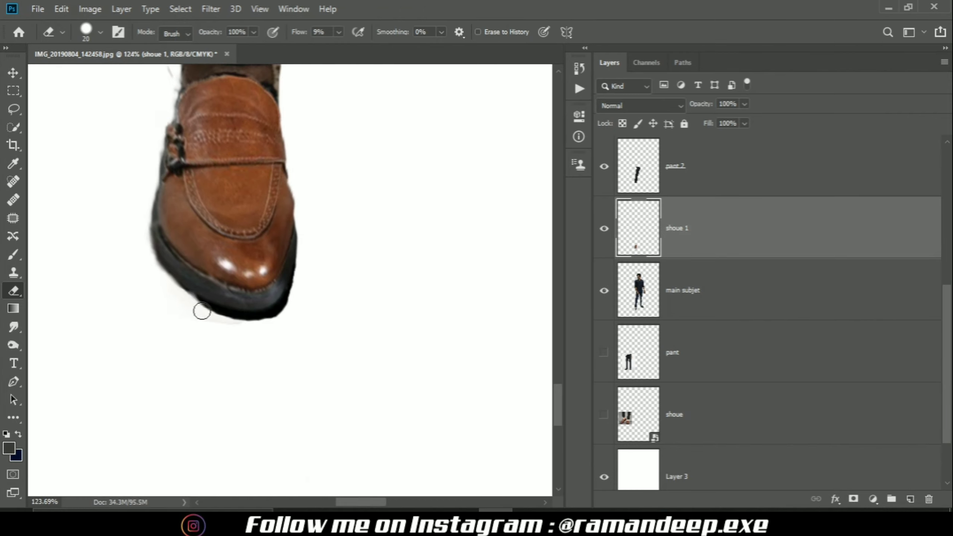
key(ctrl+z)
drag(304, 257, 175, 295)
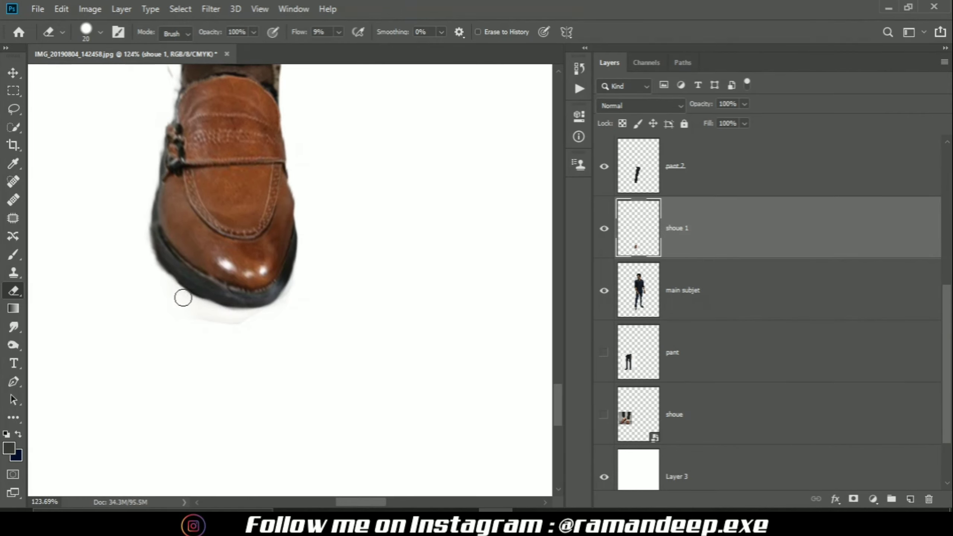
- Add a Hue/Saturation adjustment above the shoue 1 layer with saturation -100 and lightness -34
scroll(182, 298, down, 6)
scroll(255, 432, up, 2)
click(873, 499)
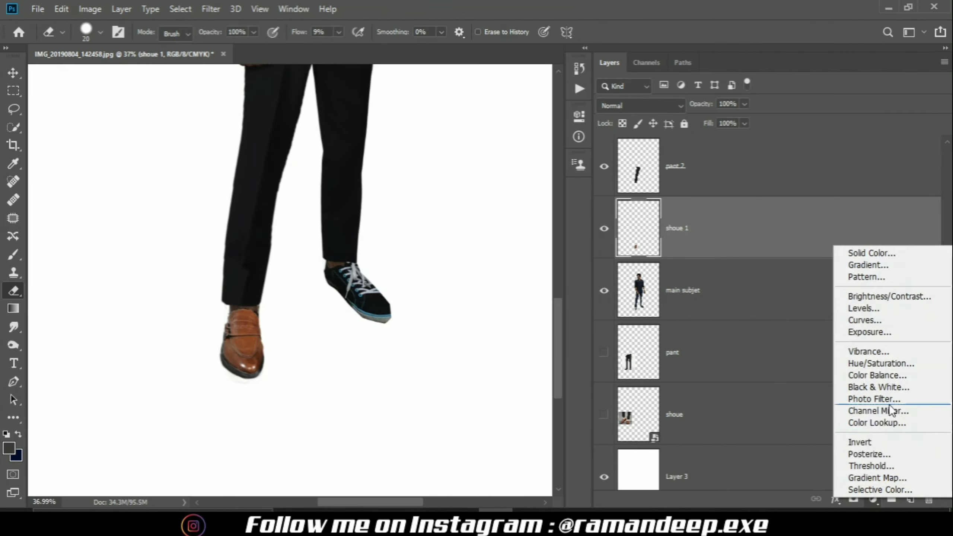
click(881, 364)
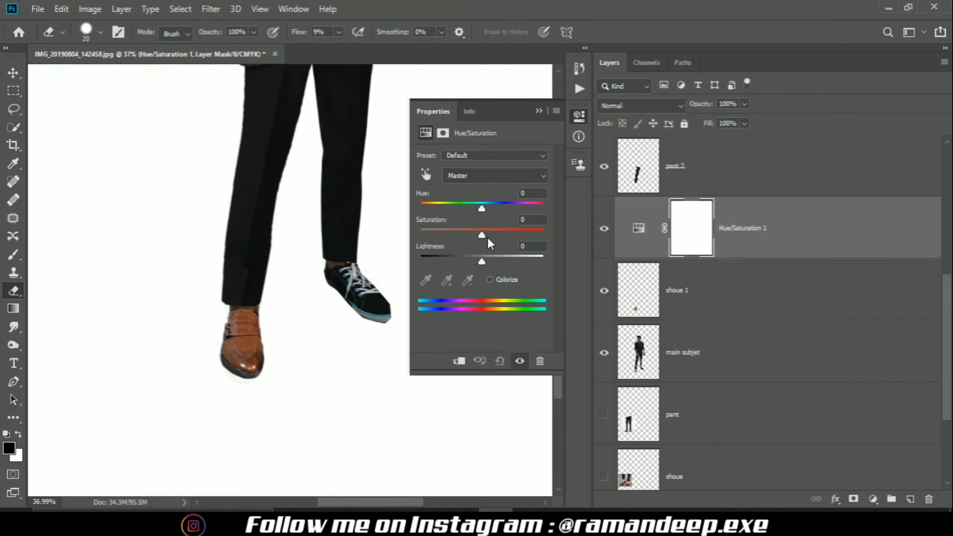
drag(478, 235, 376, 243)
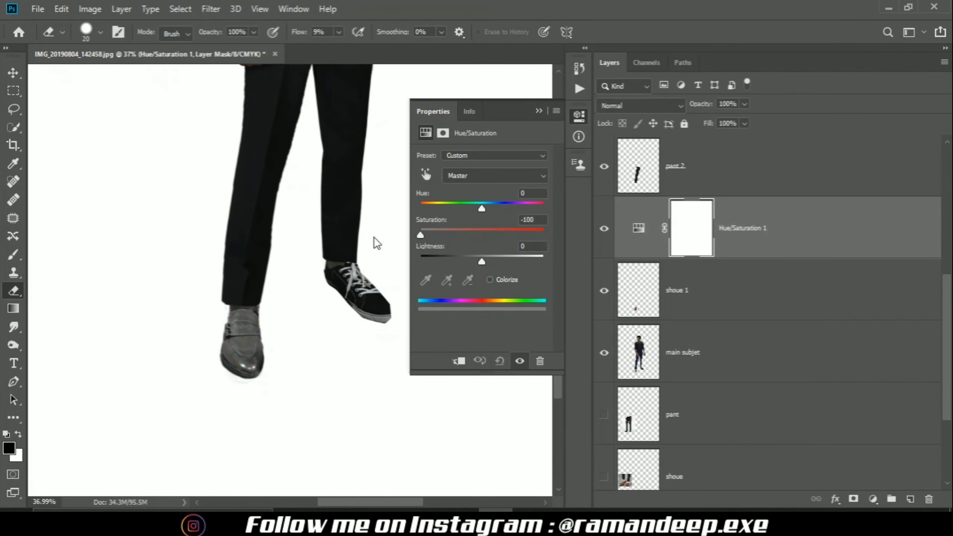
drag(481, 260, 461, 258)
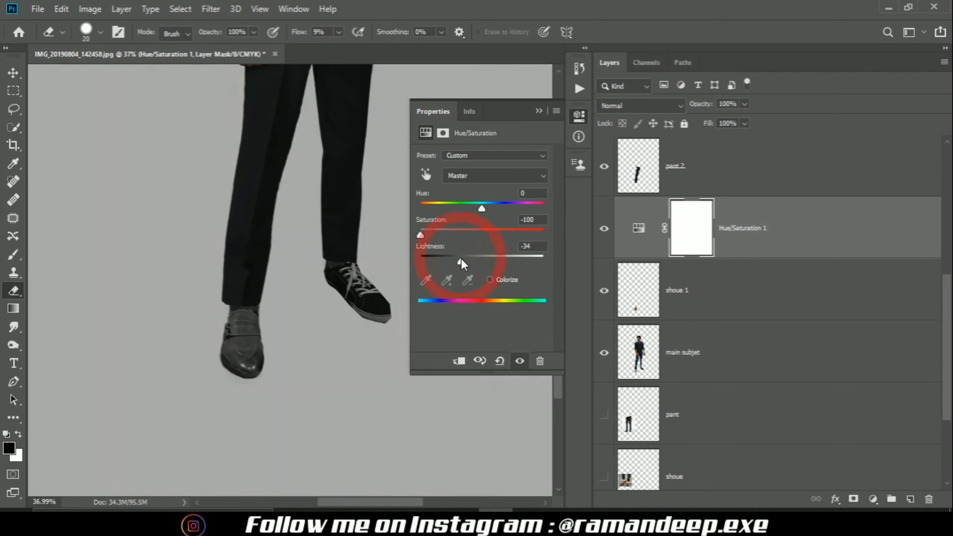
- Clip the Hue/Saturation adjustment to the shoue 1 layer and lower its lightness further to blacken the front shoe
key(alt)
alt+click(762, 258)
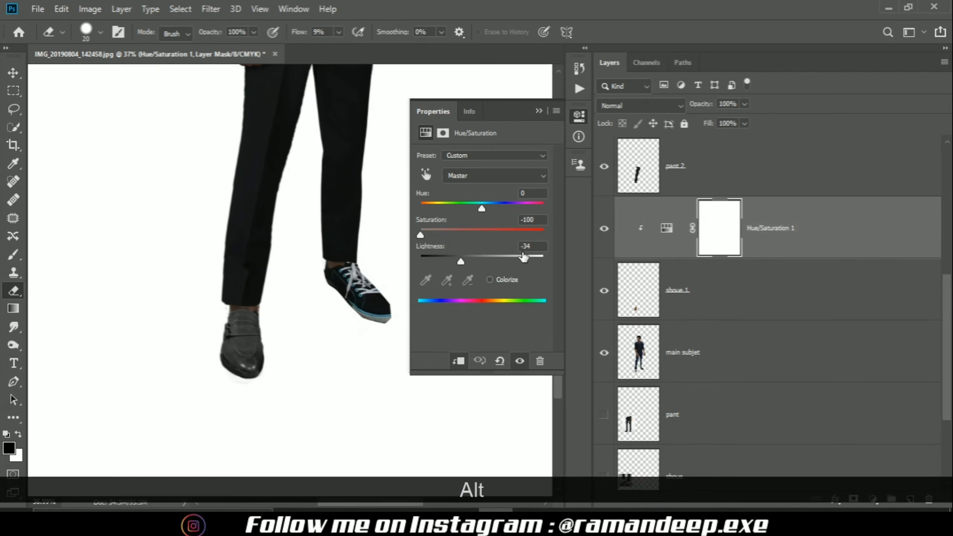
drag(461, 259, 437, 263)
click(435, 263)
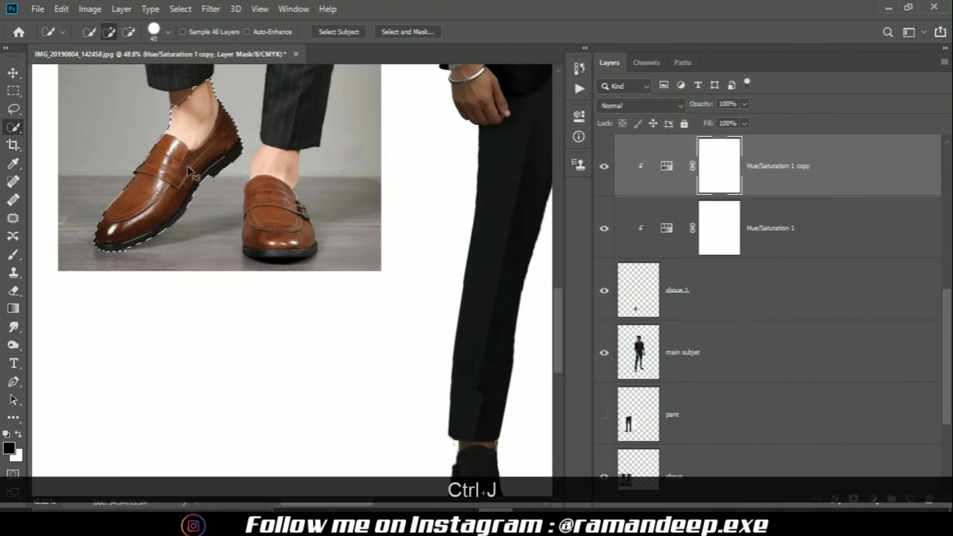
- Copy the selected tilted shoe to its own layer, position it over the rear sneaker, and rotate it about -15 degrees
key(ctrl+j)
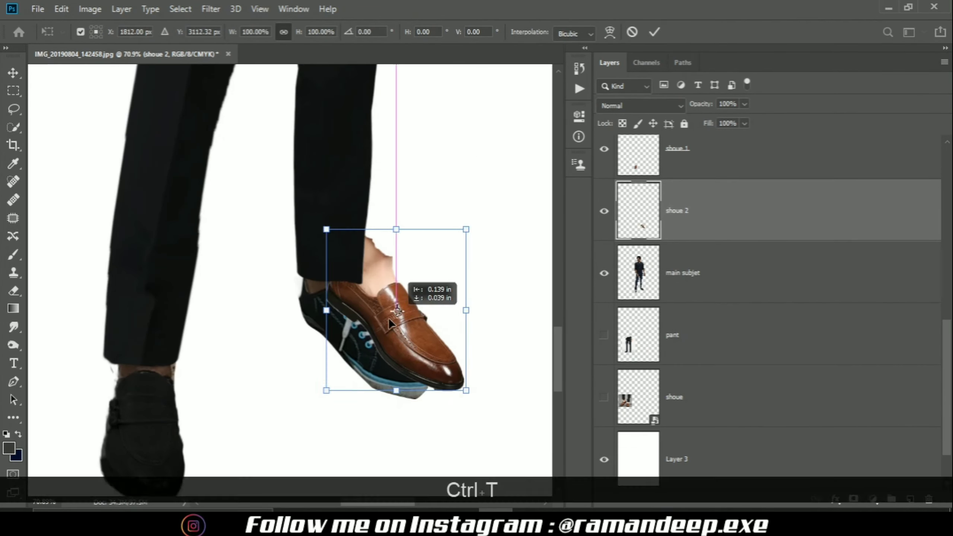
drag(491, 412, 500, 398)
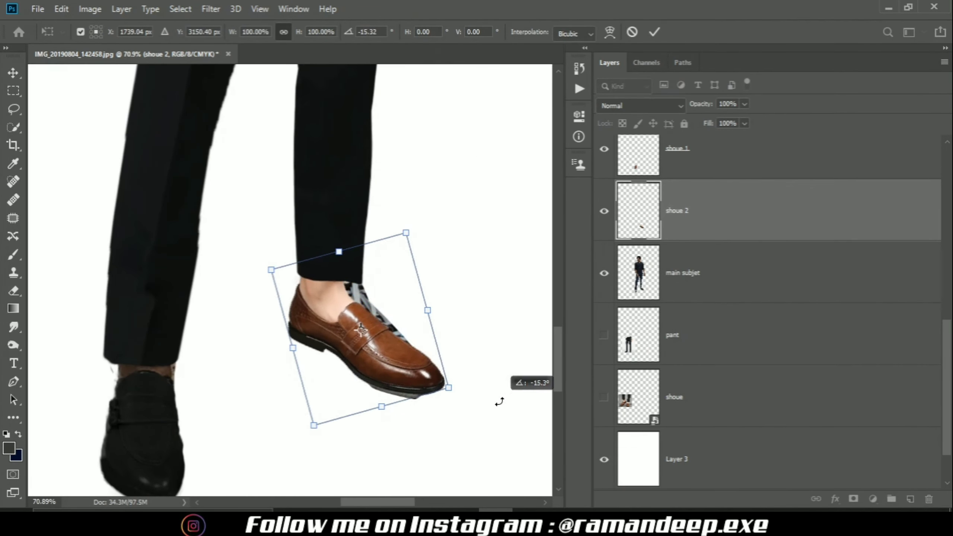
drag(377, 310, 455, 269)
- Warp the second brown shoe at its toe, heel and sole so it covers the rear sneaker
right_click(390, 311)
click(416, 234)
drag(438, 392, 445, 394)
drag(305, 313, 300, 320)
drag(384, 382, 385, 388)
key(Return)
- Select the bare ankle above the rear shoe and darken it with a masked Hue/Saturation adjustment
key(w)
click(712, 272)
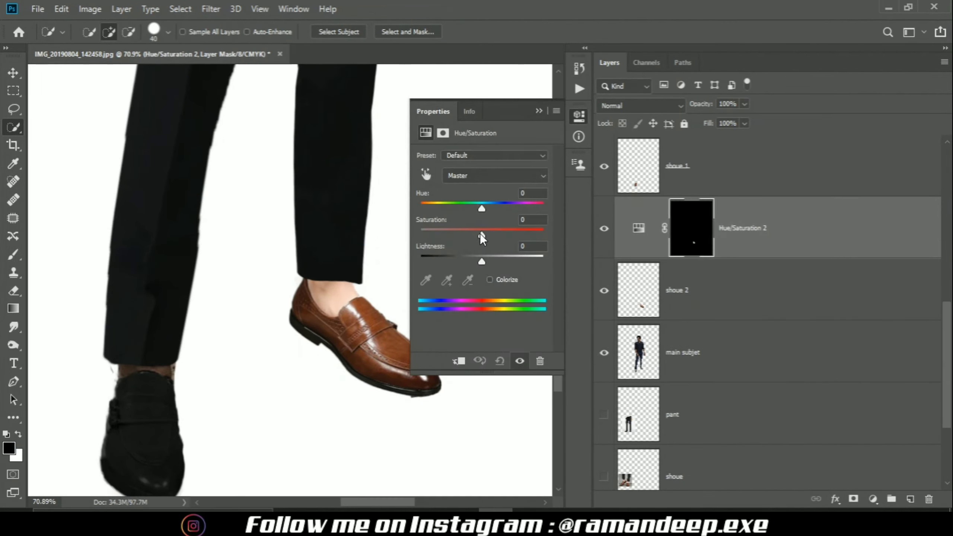
drag(473, 256, 446, 261)
- Add a Hue/Saturation adjustment with saturation -100 and lightness -65 above shoue 2, and clip both adjustments to that shoe layer
click(873, 499)
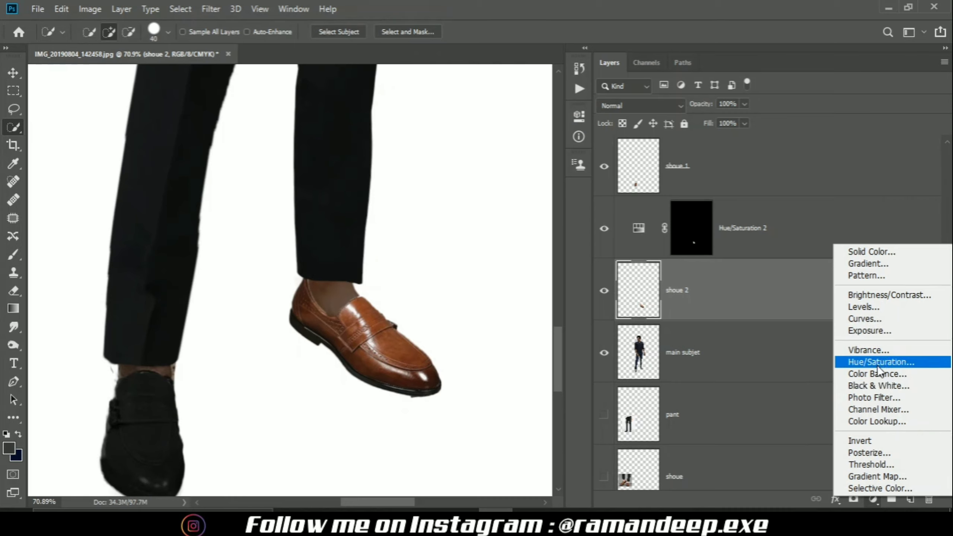
click(878, 366)
alt+click(713, 320)
alt+click(713, 258)
drag(481, 234, 420, 234)
drag(481, 261, 443, 260)
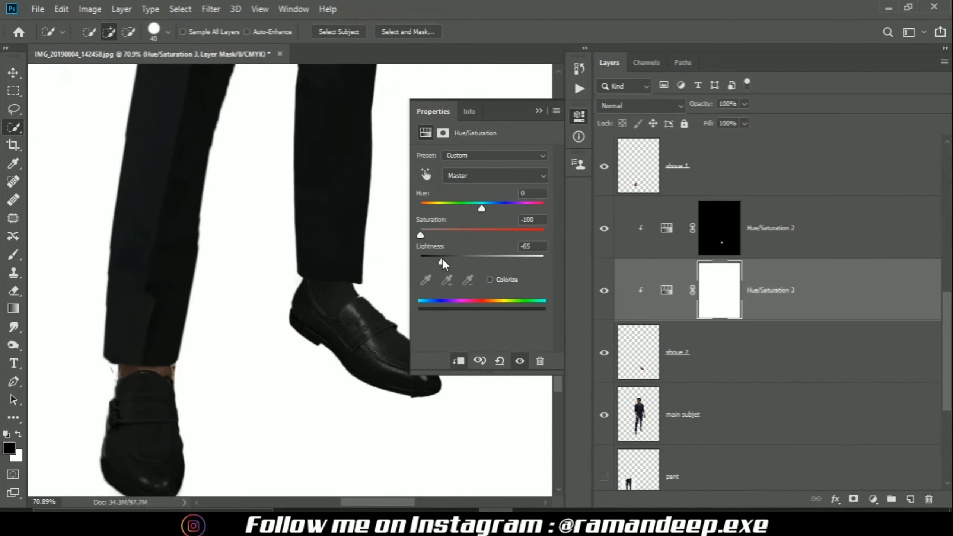
- Paint black over the rear ankle on the Hue/Saturation 3 mask to restore the skin colour
click(720, 290)
key(b)
drag(314, 285, 331, 311)
scroll(335, 301, down, 2)
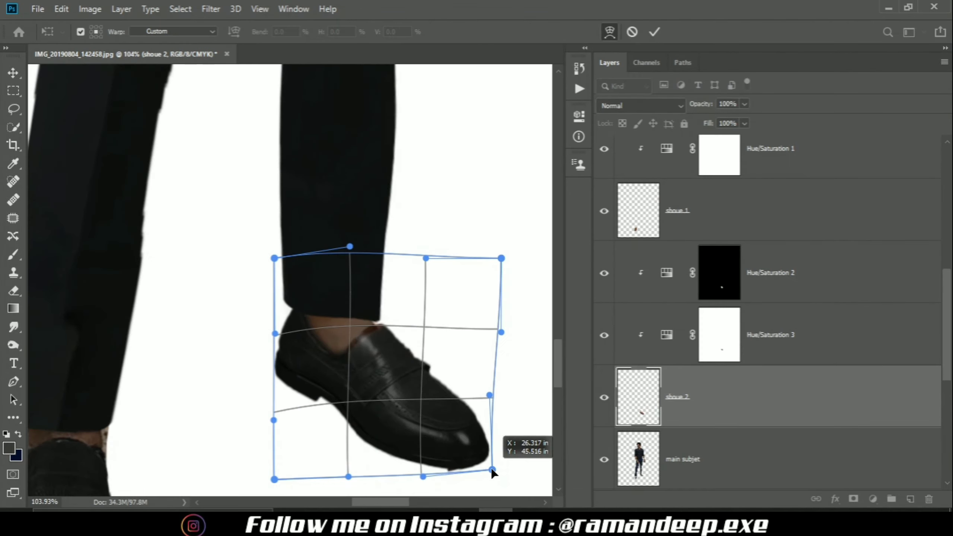
- Choose the Soft Round Pressure Opacity brush for the mask painting and set its flow to 100%
scroll(430, 345, up, 2)
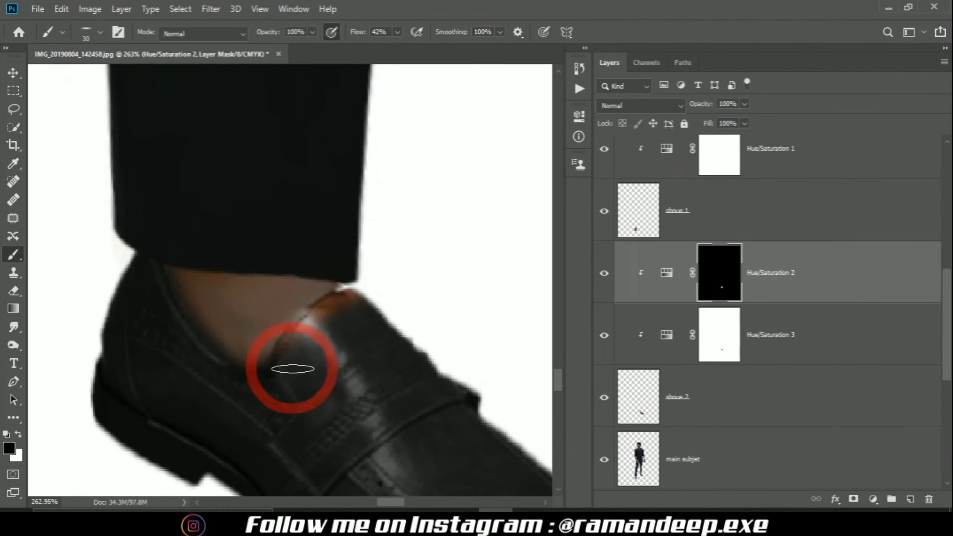
click(100, 33)
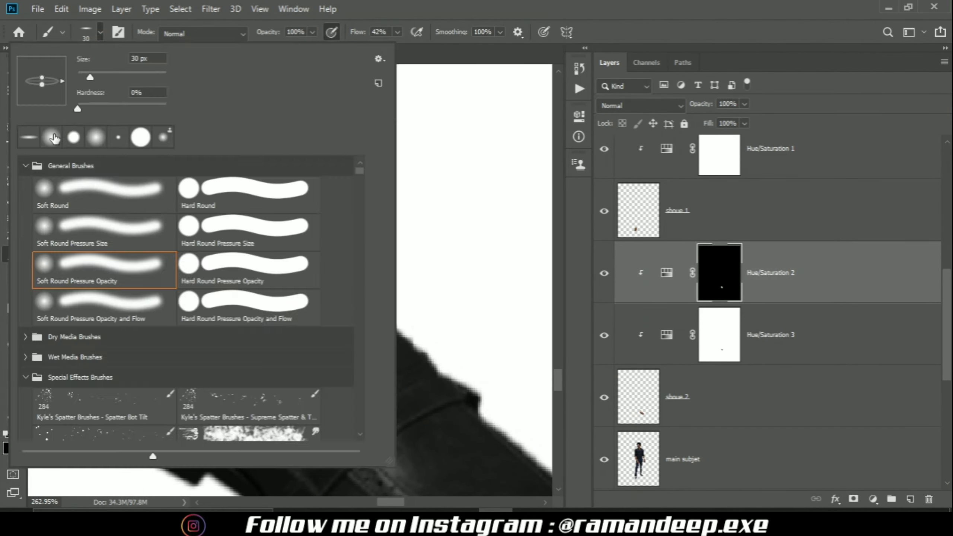
double_click(102, 264)
mouse_move(297, 325)
mouse_down()
mouse_move(328, 305)
mouse_move(308, 330)
mouse_up()
key(x)
key(shift+0)
- Undo the recent brush strokes on the Hue/Saturation 2 mask
scroll(320, 350, down, 2)
key(x)
double_click(605, 274)
key(ctrl+z)
key(ctrl+z)
key(ctrl+z)
key(ctrl+z)
key(ctrl+z)
key(ctrl+z)
key(ctrl+z)
key(ctrl+z)
key(ctrl+z)
key(ctrl+z)
key(ctrl+z)
key(ctrl+z)
key(ctrl+z)
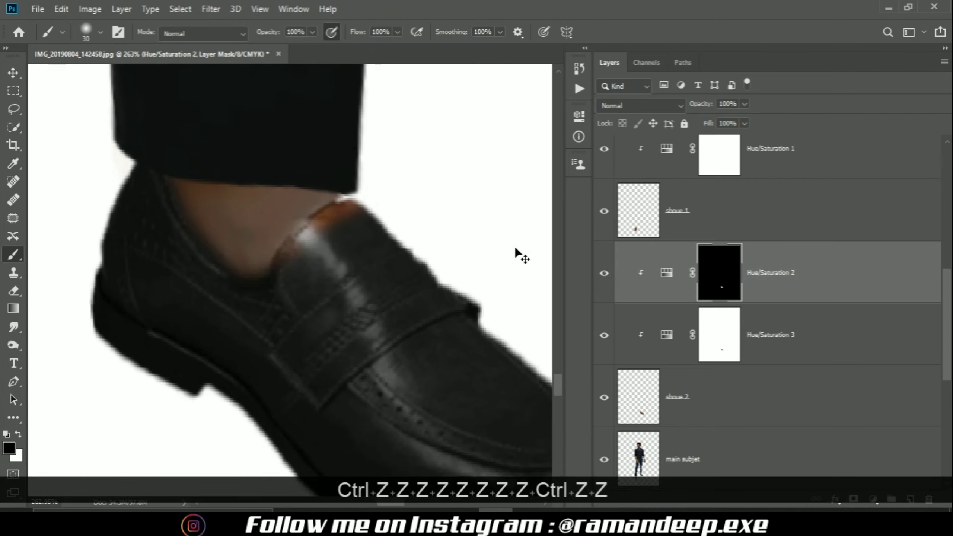
- Paint white along the orange upper edge of the rear shoe on the Hue/Saturation 3 mask with a smaller brush
click(720, 335)
click(605, 336)
click(605, 336)
key(x)
key(bracketleft)
key(bracketleft)
key(bracketleft)
drag(351, 211, 283, 253)
- Paint black along the rear shoe's upper edge on the Hue/Saturation 2 mask to clean the border with the ankle
key(x)
key(alt+bracketright)
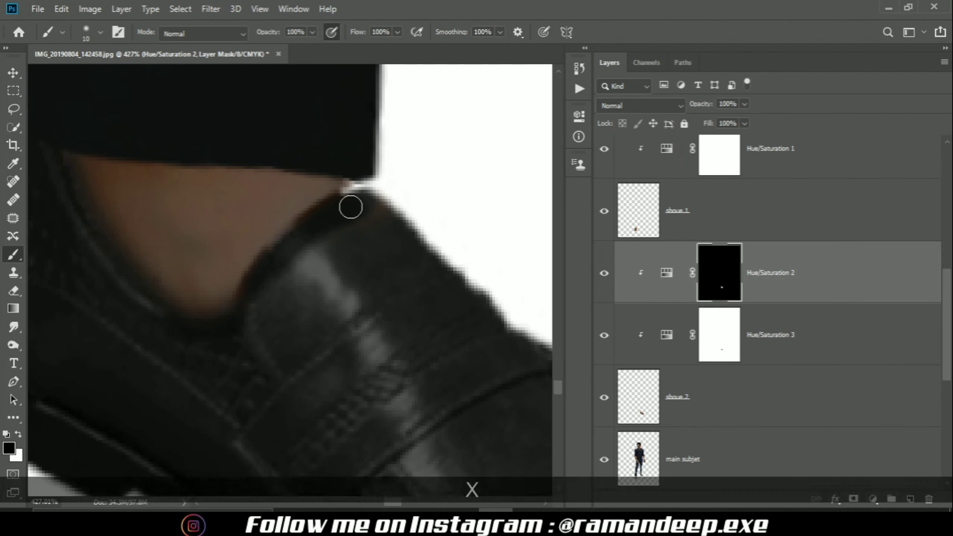
drag(351, 207, 304, 247)
scroll(304, 248, down, 5)
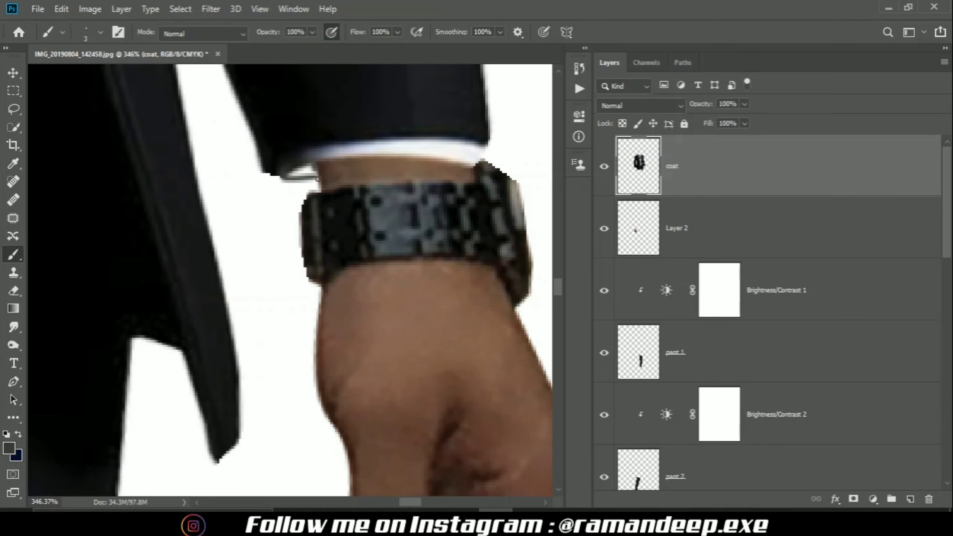
- Fill the gap at the sleeve cuff beside the watch with a 6 px dark brush on the coat layer
key(bracketright)
key(bracketright)
key(bracketright)
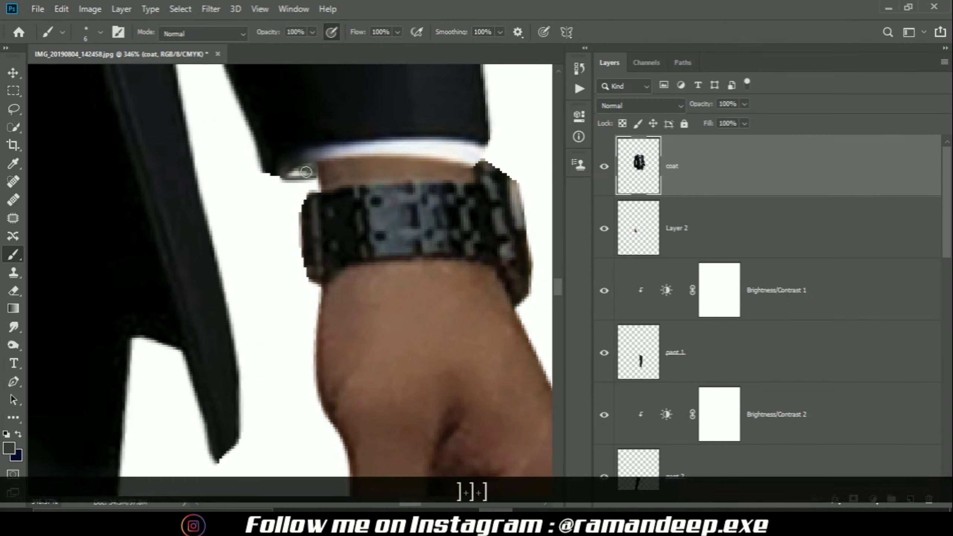
drag(298, 173, 291, 173)
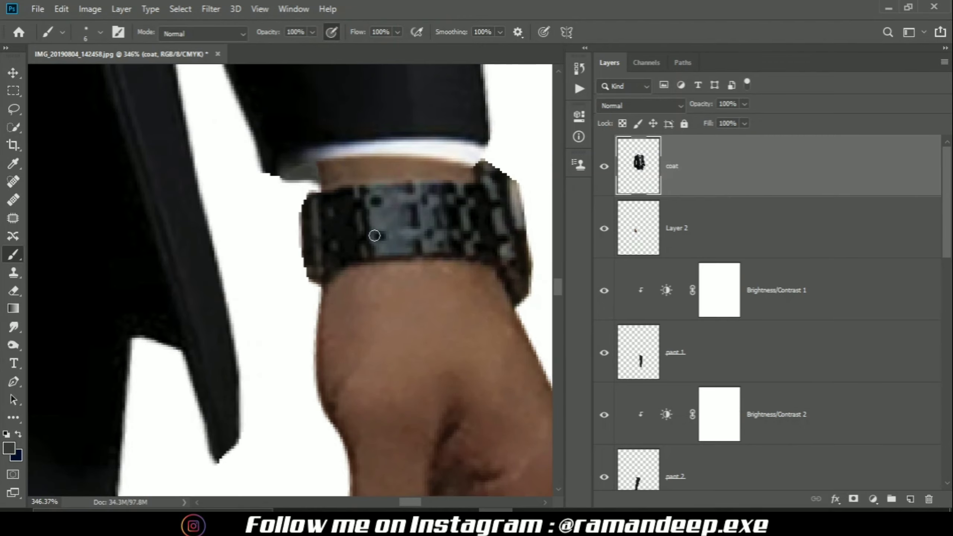
- Warp the pant 2 layer so the front leg's hem narrows on both sides above the shoe
scroll(375, 236, down, 12)
scroll(362, 432, up, 3)
scroll(249, 199, down, 3)
scroll(720, 322, down, 1)
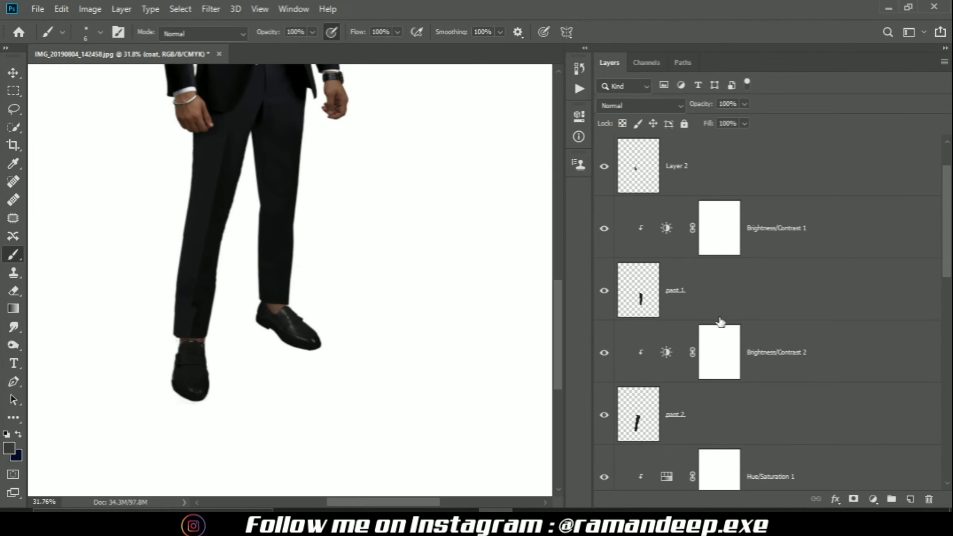
click(713, 409)
right_click(191, 295)
click(129, 283)
key(ctrl+t)
right_click(222, 302)
click(252, 388)
scroll(181, 338, up, 5)
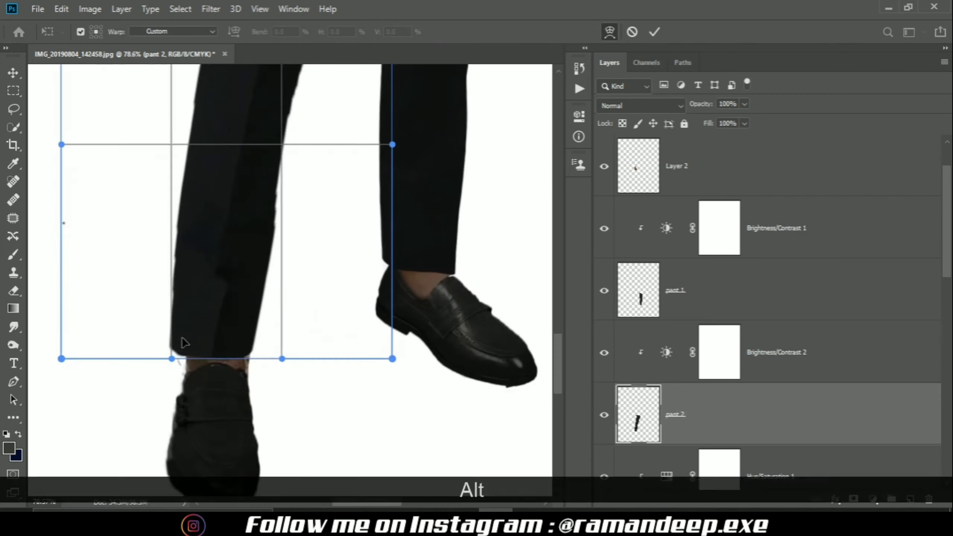
drag(181, 339, 205, 338)
scroll(260, 337, down, 5)
drag(267, 336, 255, 334)
scroll(244, 331, up, 4)
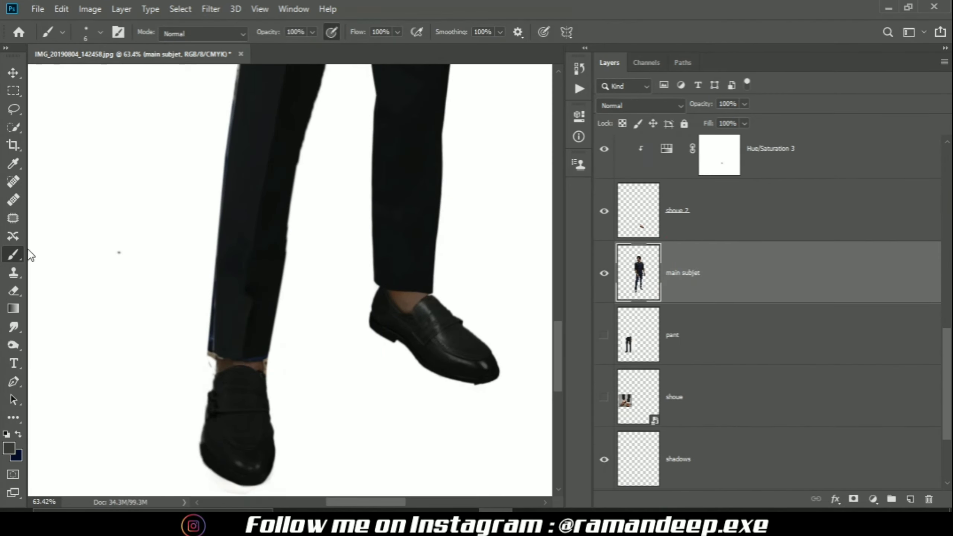
- Erase the original trouser edge showing outside the front pant leg on the main subjet layer, enlarging the eraser to 40 px
drag(212, 259, 212, 338)
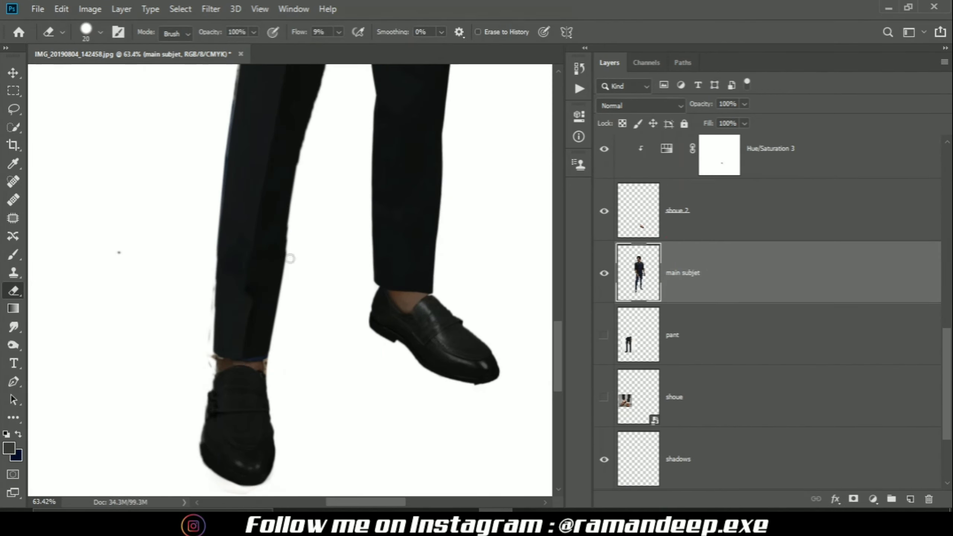
scroll(290, 259, down, 3)
scroll(225, 158, up, 2)
key(bracketright)
key(bracketright)
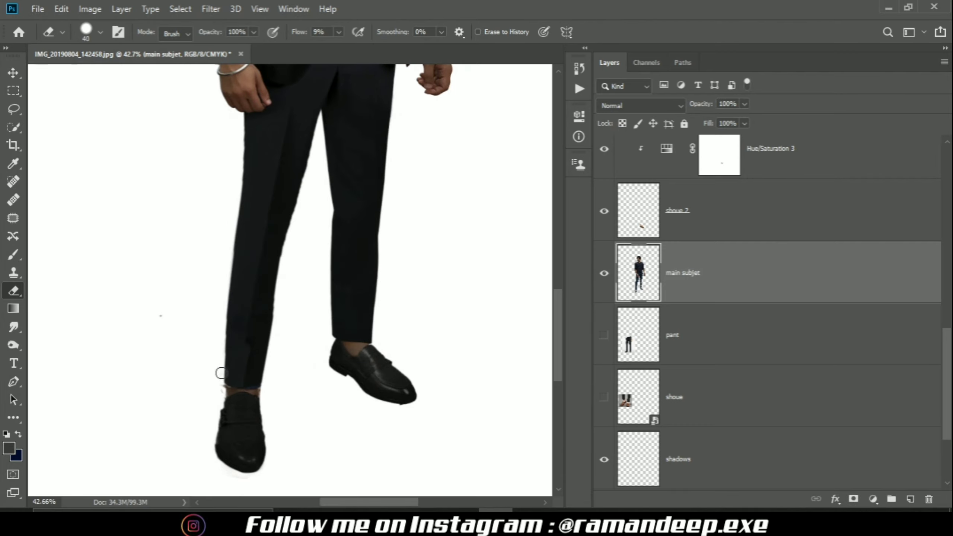
- Erase the leftover fabric and fringe beside the front ankle on the main subjet layer with a 9 px eraser
scroll(255, 385, up, 5)
key(bracketleft)
key(bracketleft)
key(bracketleft)
key(bracketleft)
key(bracketleft)
key(bracketleft)
key(bracketleft)
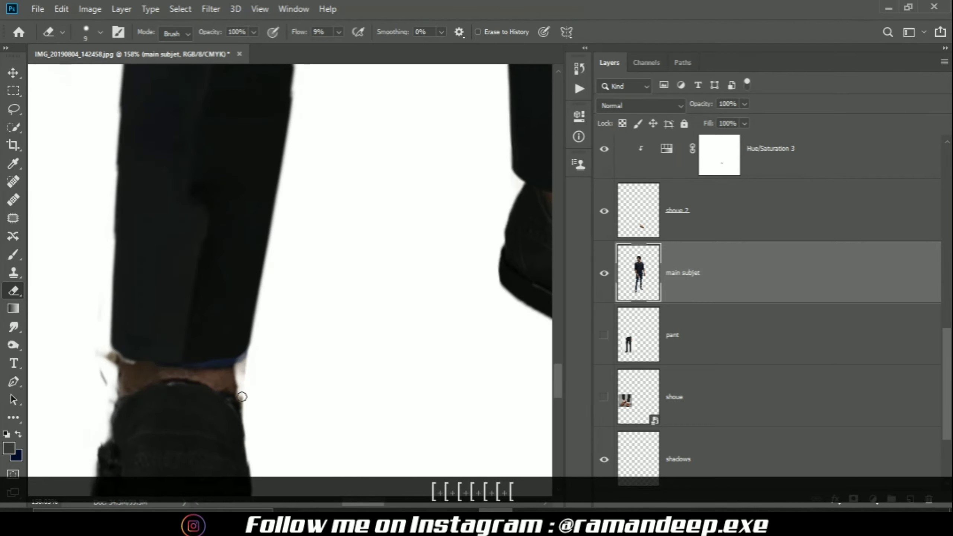
key(alt)
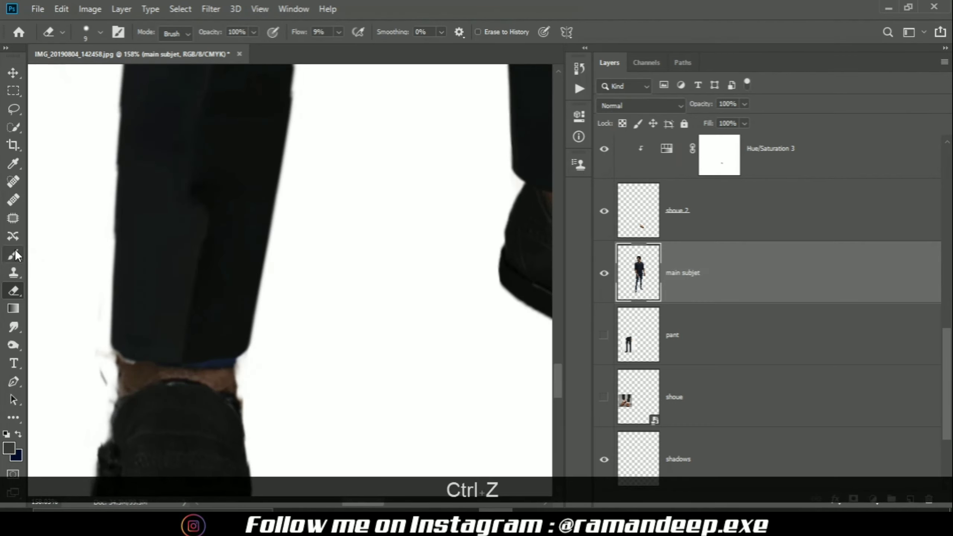
- Paint over the blue trouser strip and pale patch below the front hem with sampled ankle skin colours
click(17, 256)
alt+click(224, 373)
drag(212, 364, 228, 365)
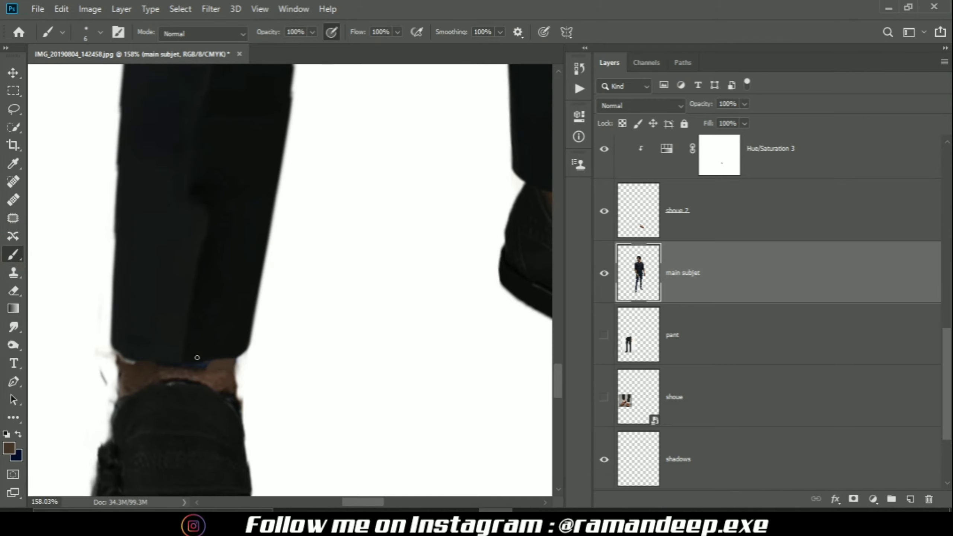
key(bracketright)
key(bracketright)
key(bracketright)
key(bracketright)
key(bracketright)
scroll(225, 338, up, 3)
alt+click(237, 313)
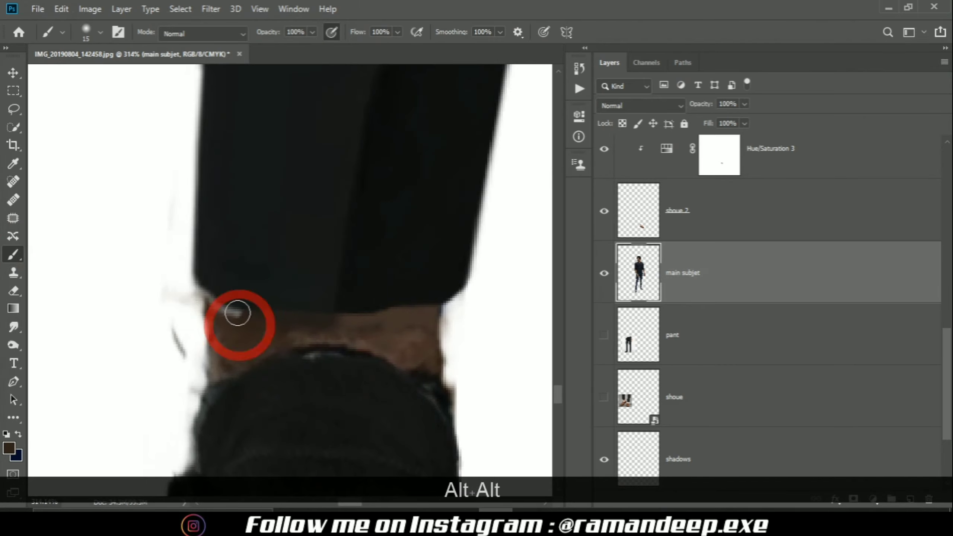
- Erase the remaining dark mark and fringe beside the front ankle on the main subjet layer with the 9 px eraser
scroll(695, 356, up, 5)
click(702, 394)
key(alt)
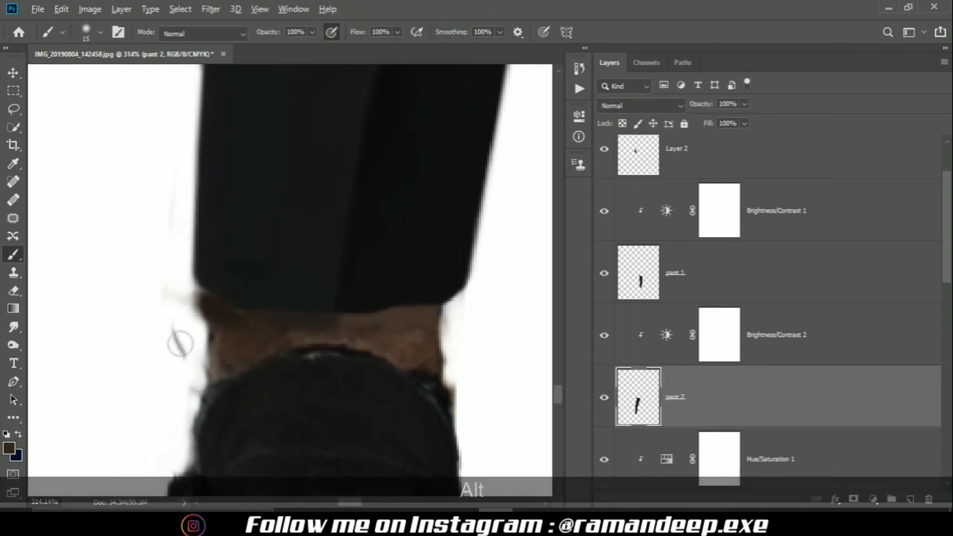
key(e)
scroll(719, 319, down, 3)
click(719, 327)
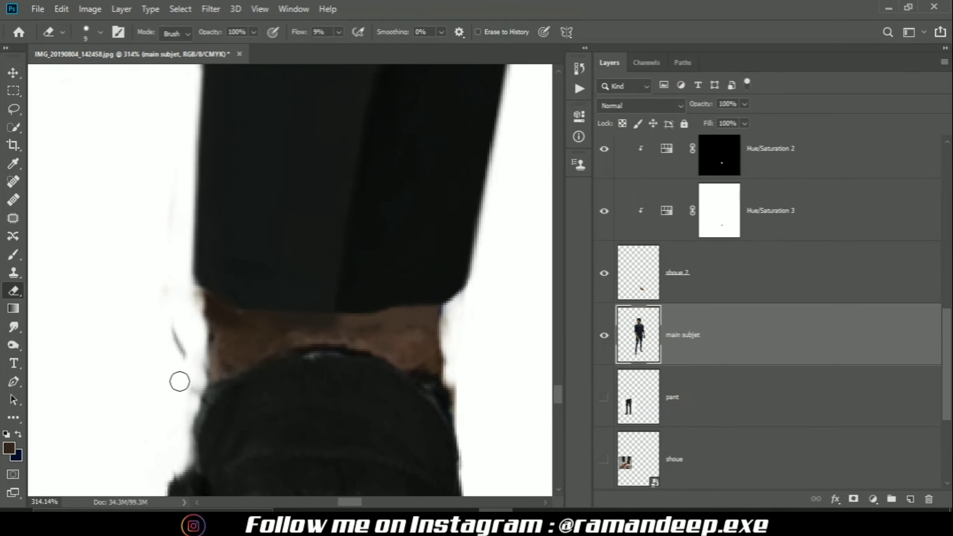
scroll(708, 379, down, 2)
scroll(691, 335, up, 1)
scroll(691, 335, up, 2)
- Hide and reshow the shoue 1 layer to inspect the original shoe and ankle beneath it
click(611, 278)
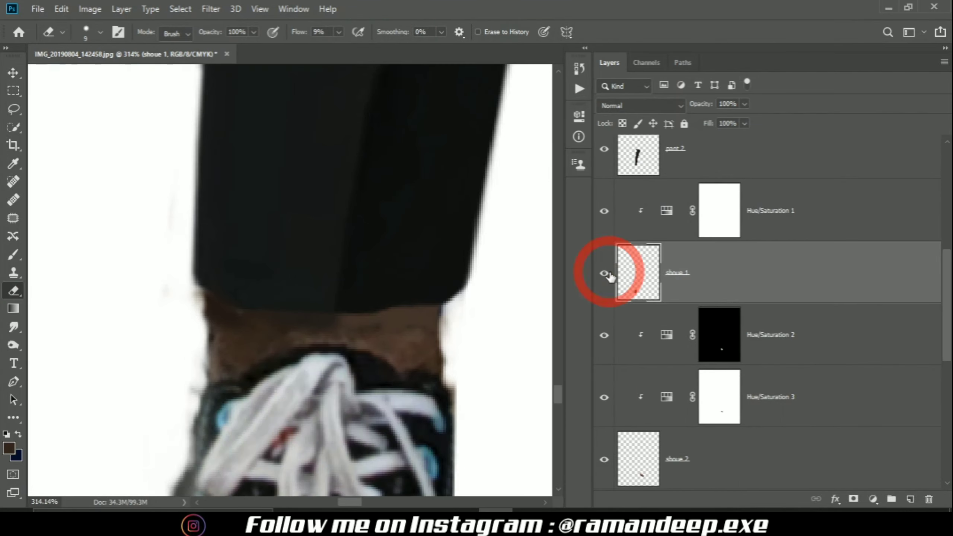
scroll(707, 375, up, 4)
click(707, 398)
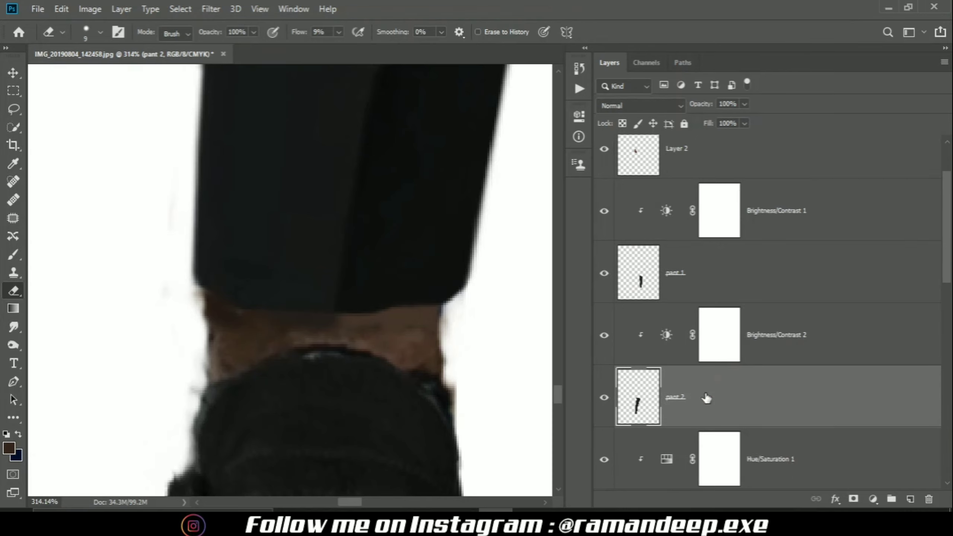
click(834, 273)
scroll(695, 287, up, 1)
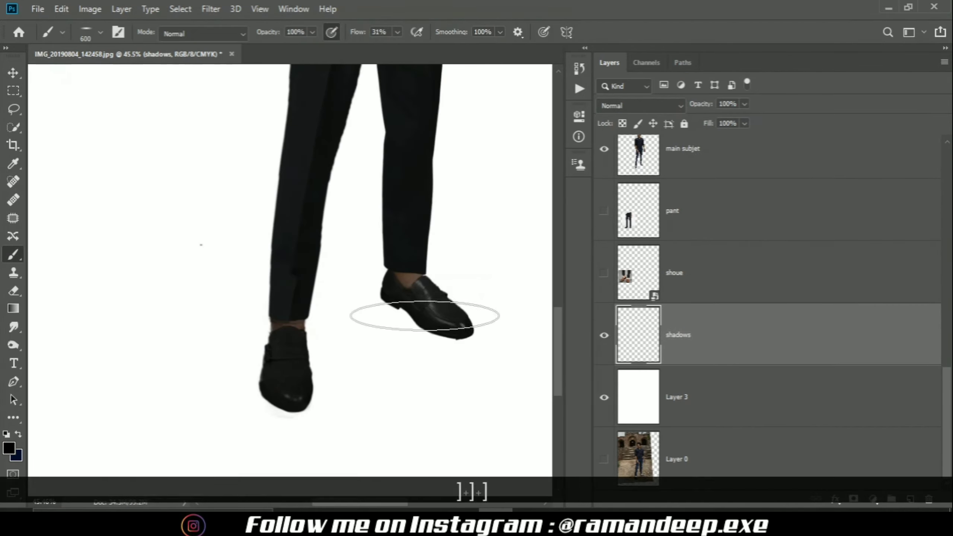
- Paint soft black shadows under the rear shoe and around the front shoe on the shadows layer, using an 80 px flattened brush for the front
drag(425, 316, 411, 319)
scroll(420, 327, up, 9)
key([)
key([)
key([)
key([)
key([)
key([)
key([)
key([)
key([)
key([)
key([)
mouse_move(227, 203)
mouse_down()
mouse_move(350, 255)
mouse_move(337, 250)
mouse_up()
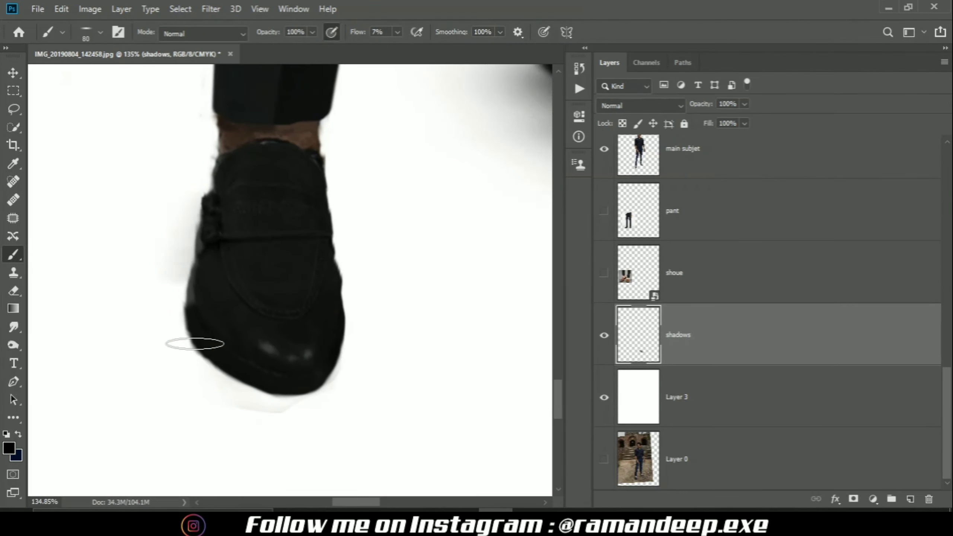
mouse_move(216, 203)
mouse_down()
mouse_move(198, 313)
mouse_move(212, 361)
mouse_up()
drag(260, 396, 330, 375)
key(ctrl+z)
drag(223, 357, 296, 392)
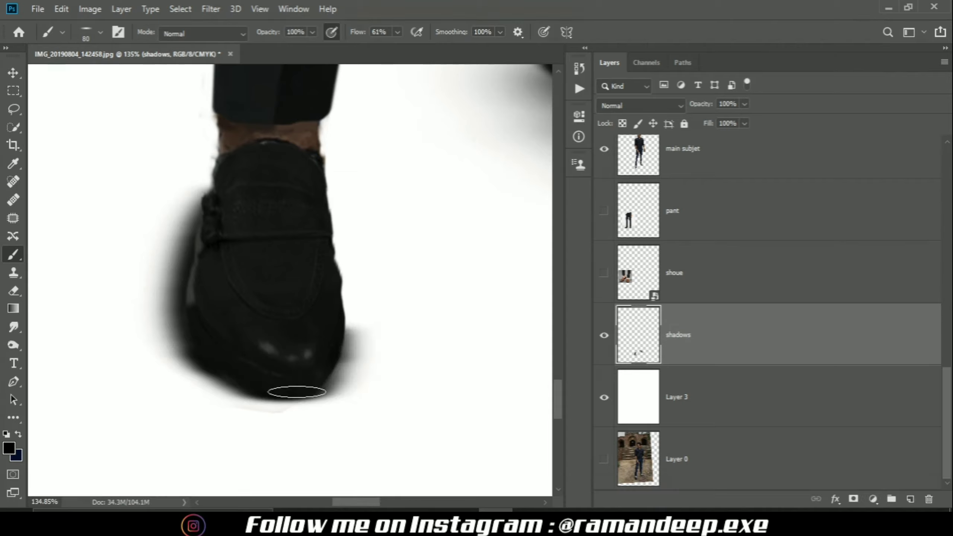
scroll(263, 297, down, 6)
key(])
key(])
key(])
key(])
key(])
key(])
key(])
key(])
key(])
key(])
key(])
key(])
key(])
key(])
key(])
key(])
key(])
key(])
key(])
key(])
click(322, 264)
scroll(298, 414, down, 5)
key(])
key(])
key(])
key(])
key(])
key(])
key(])
key(])
key(])
key(])
key(])
key(])
key(])
key(])
key(])
key(])
key(])
key(])
key(])
key(ctrl+z)
key(ctrl+z)
- Stamp a wide soft floor shadow beneath both feet on the shadows layer, starting with a 4300 px flattened brush and repeating it smaller
scroll(296, 433, down, 1)
key([)
key([)
key([)
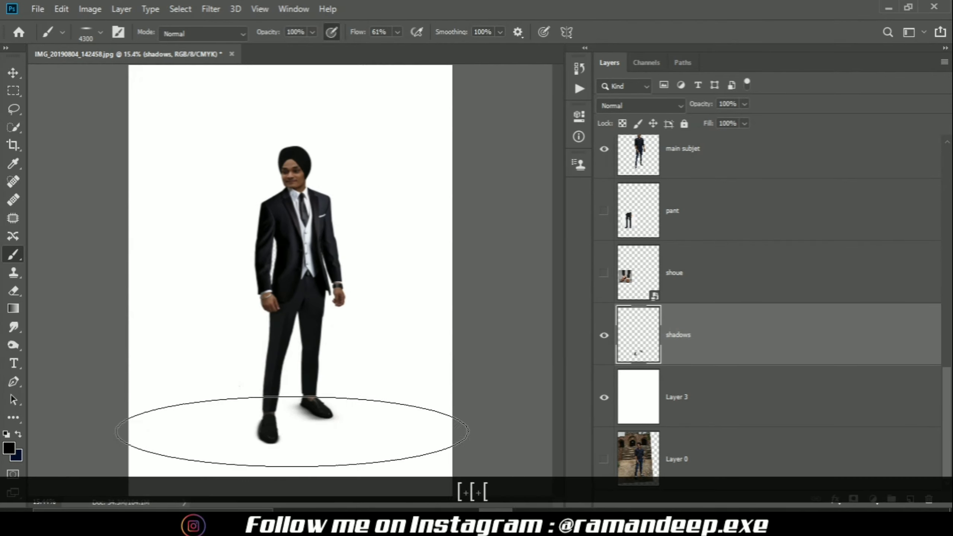
click(292, 422)
key([)
key([)
key([)
key([)
key([)
key([)
key([)
key([)
key([)
key([)
key([)
key([)
key([)
key([)
click(291, 417)
- Change the shadow brush to a round 1800 px tip and undo the last shadow stroke
scroll(282, 412, up, 4)
key([)
key([)
key([)
key([)
key([)
key([)
key([)
key([)
key([)
key([)
click(100, 32)
key(ctrl+z)
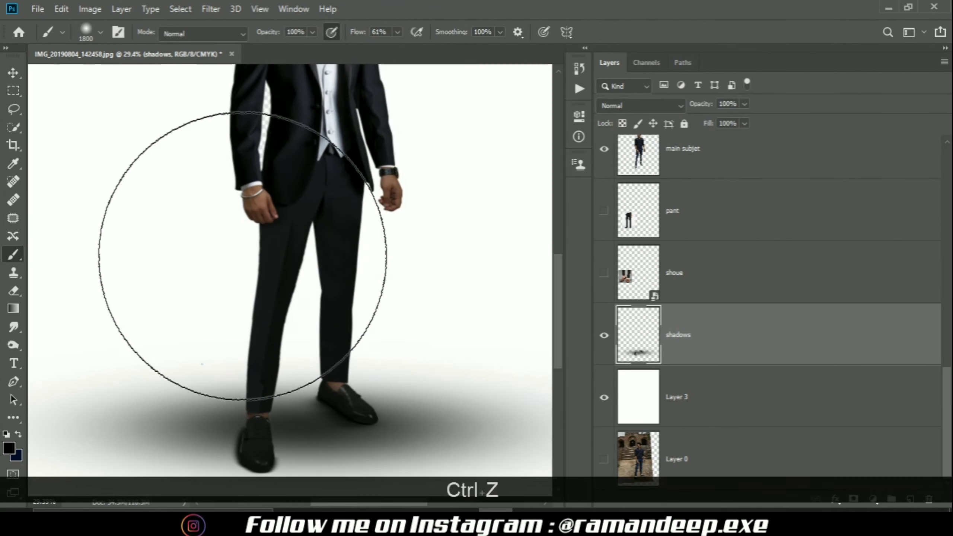